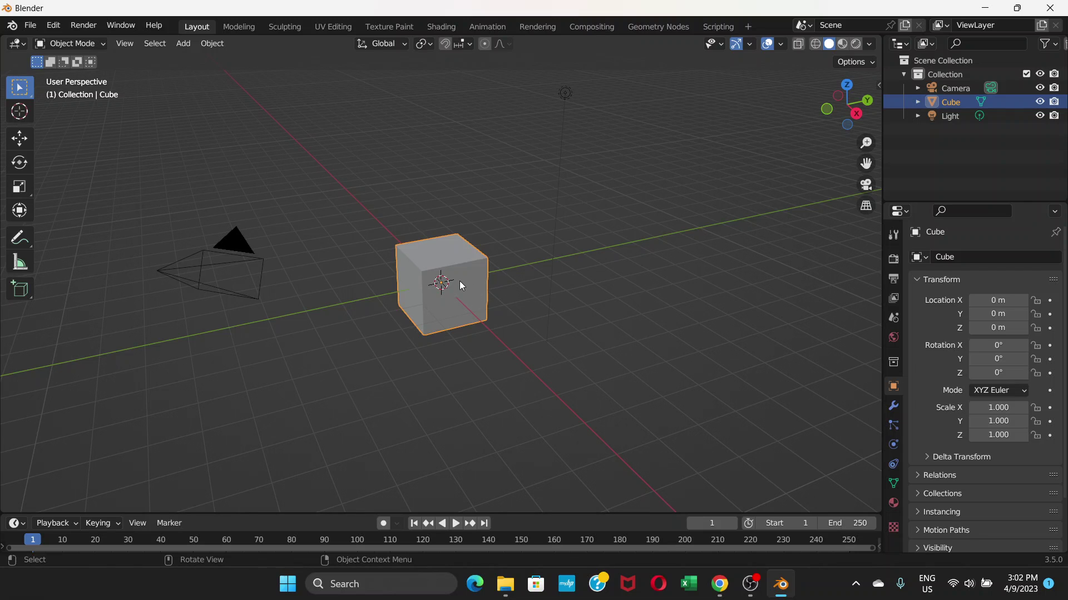
# Delete the default cube and add a mesh plane at the scene origin
pyautogui.press('Delete')
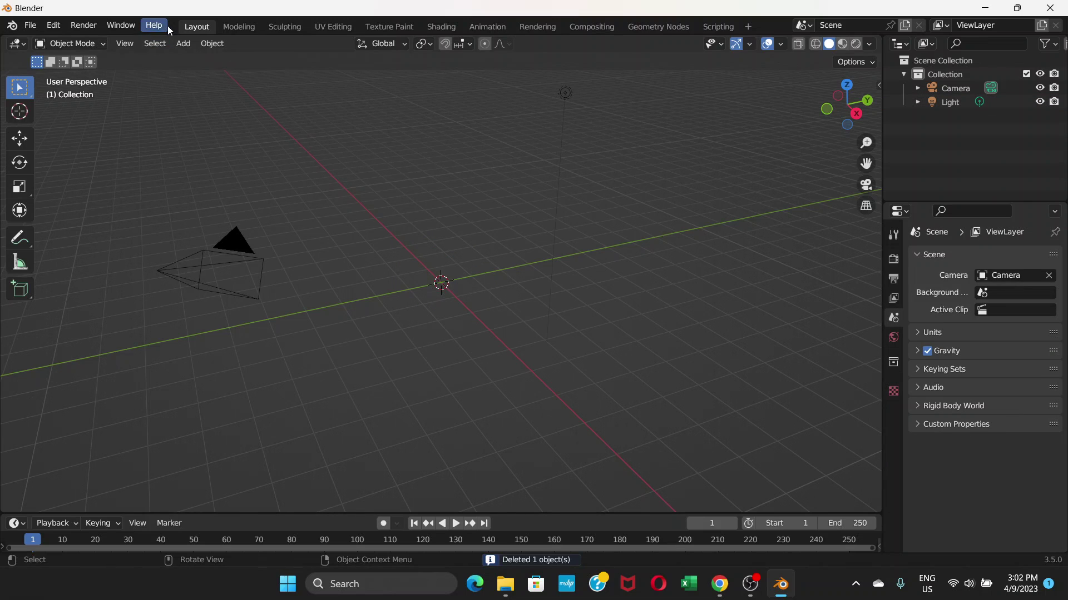
pyautogui.click(183, 43)
pyautogui.moveTo(224, 62)
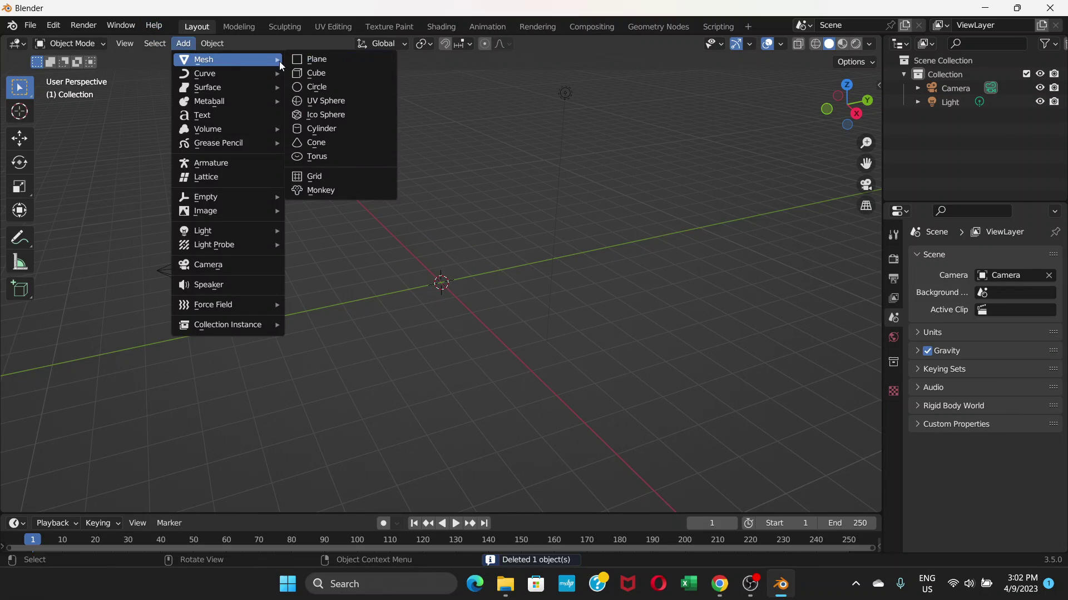
pyautogui.click(307, 59)
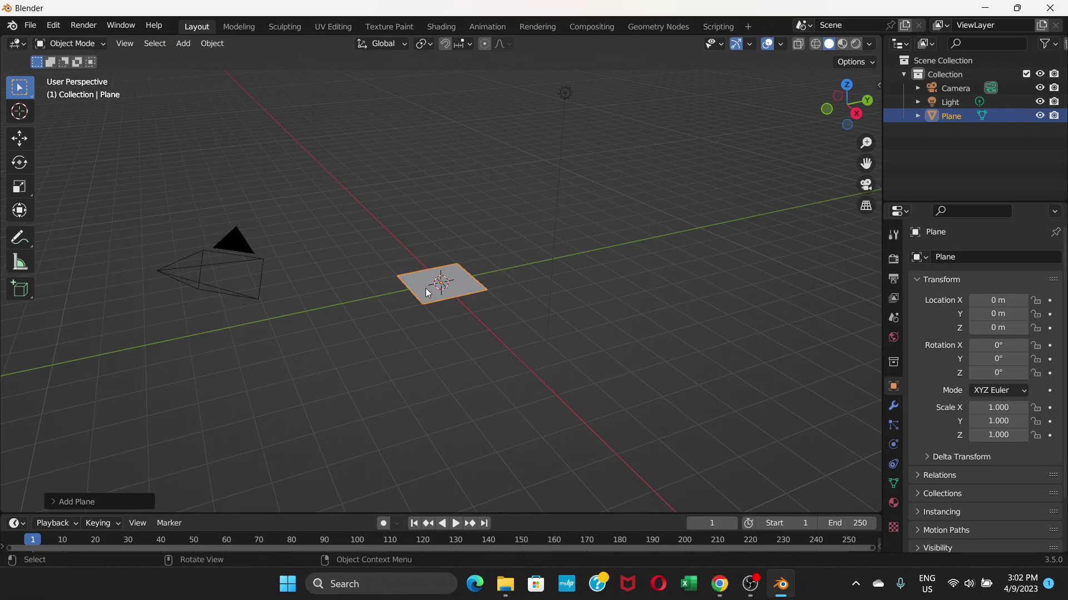
# Scale the plane along the Y axis only, to a Y scale of 1.376
pyautogui.moveTo(429, 291); pyautogui.dragTo(404, 312, button='middle')
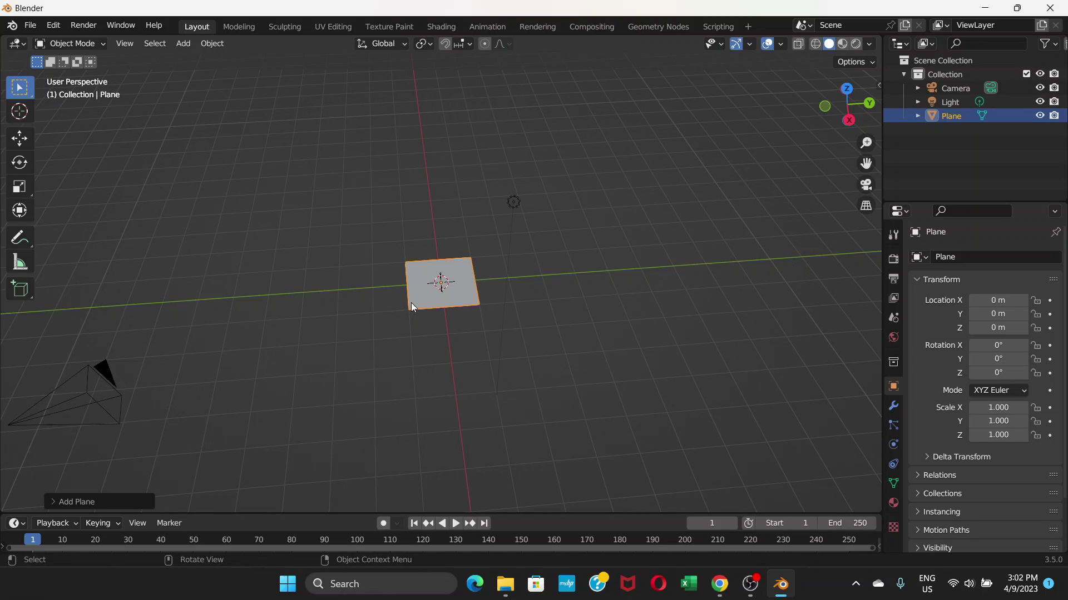
pyautogui.press('s')
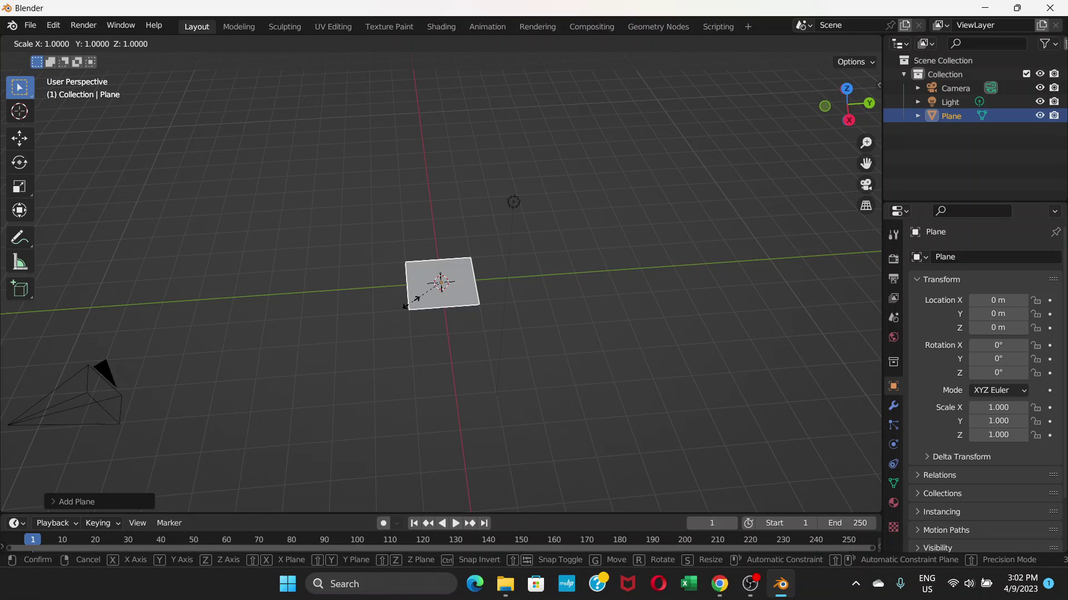
pyautogui.press('x')
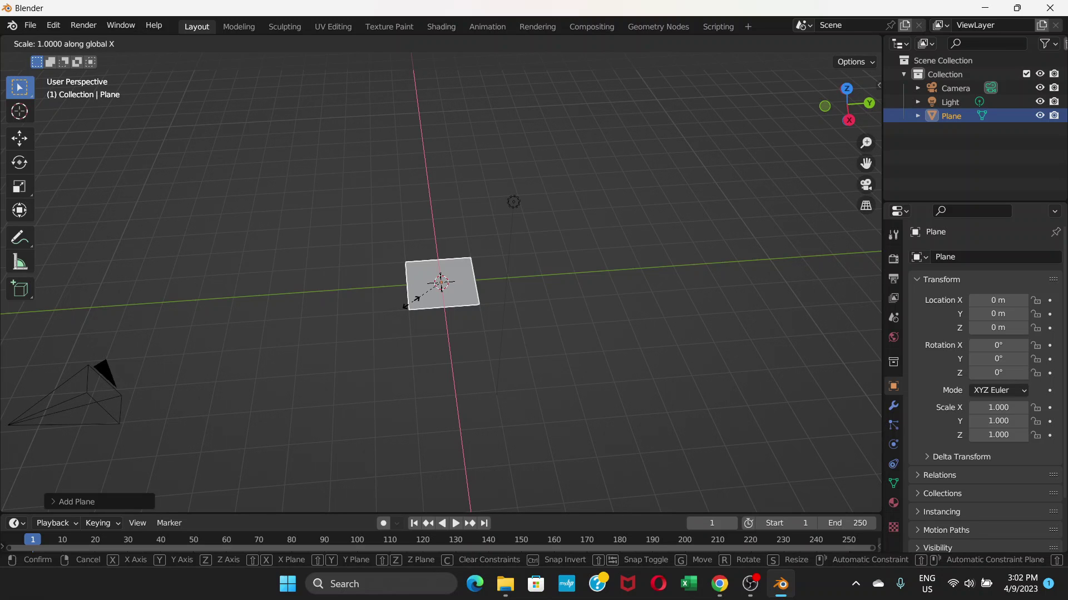
pyautogui.press('Escape')
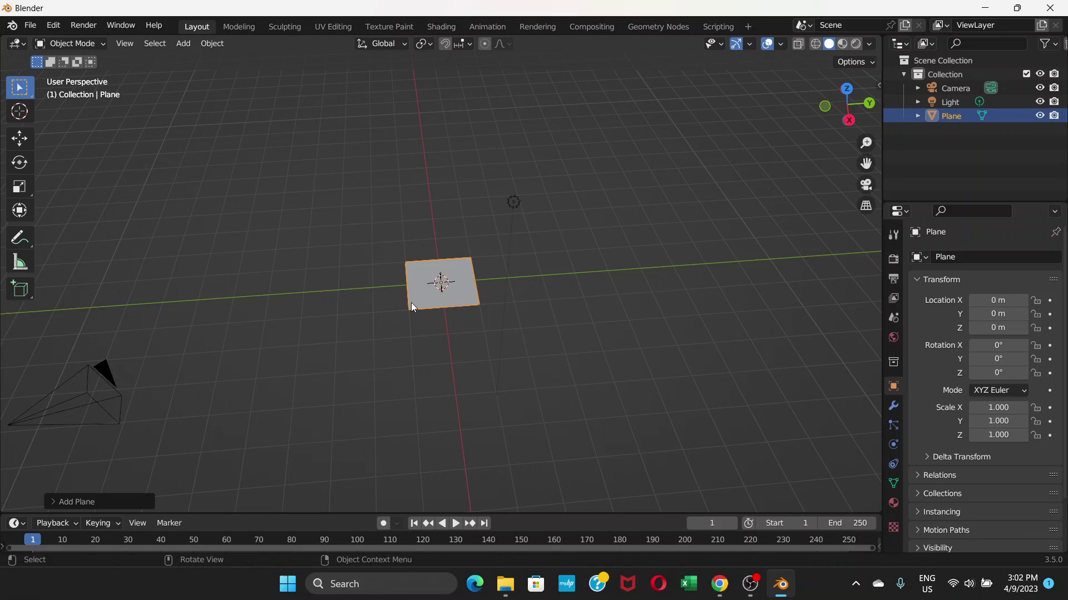
pyautogui.press('s')
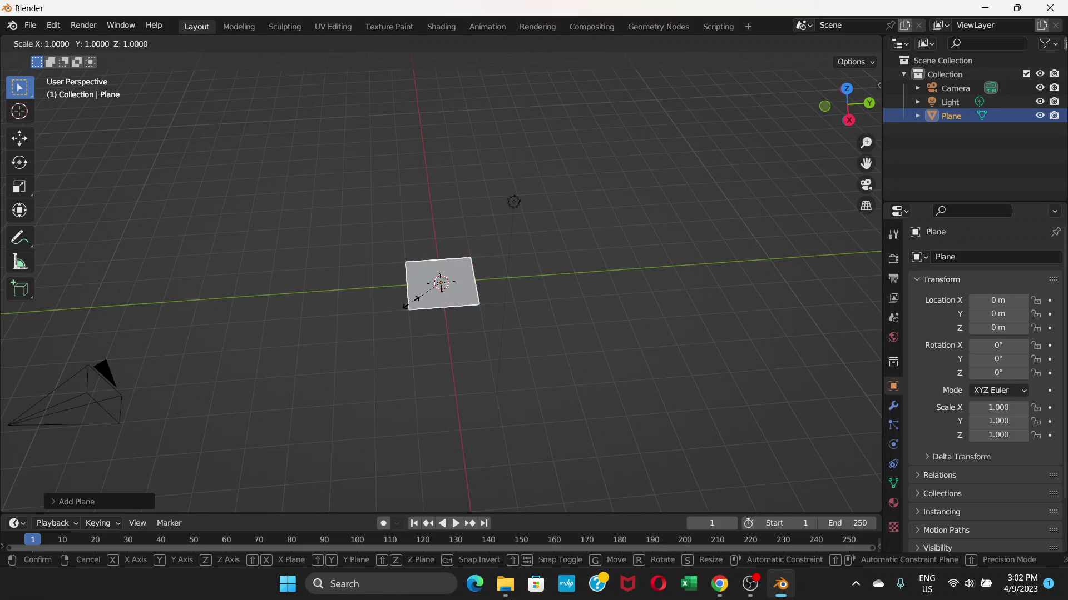
pyautogui.press('y')
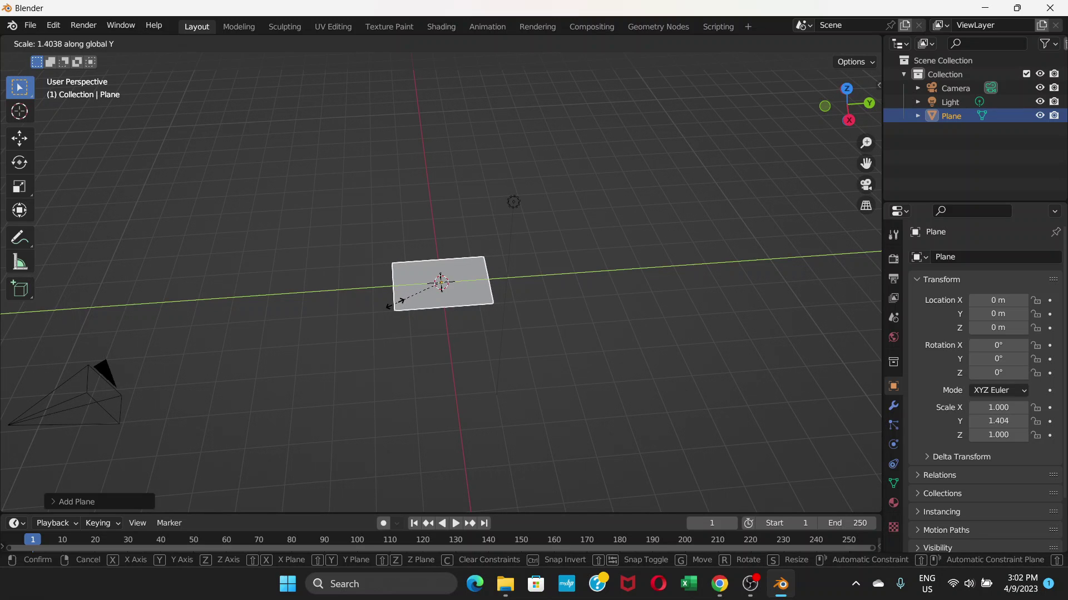
pyautogui.click(402, 304)
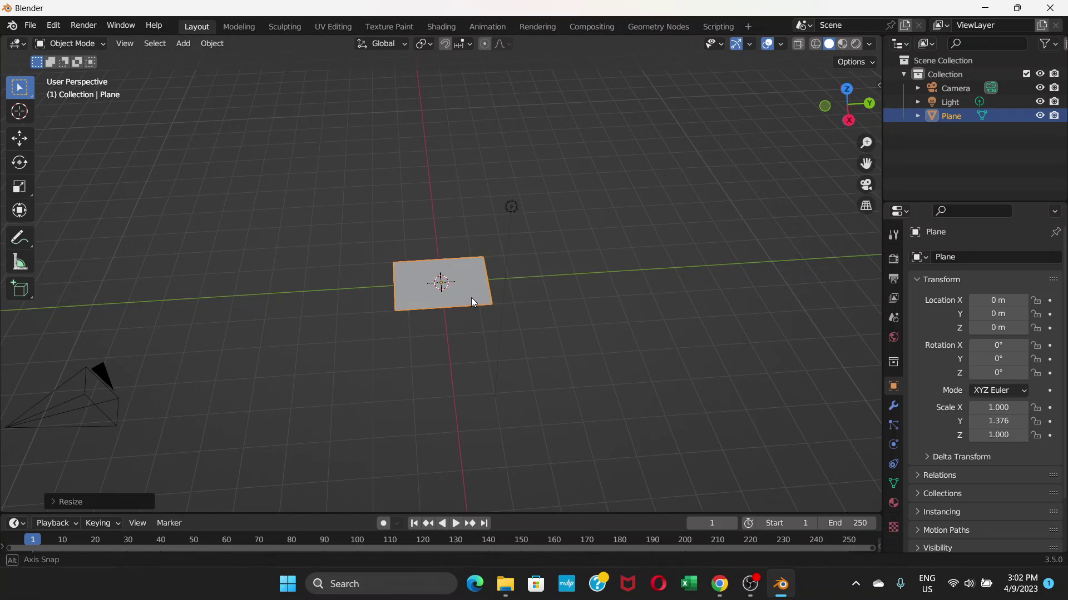
pyautogui.moveTo(471, 298); pyautogui.dragTo(452, 288, button='middle')
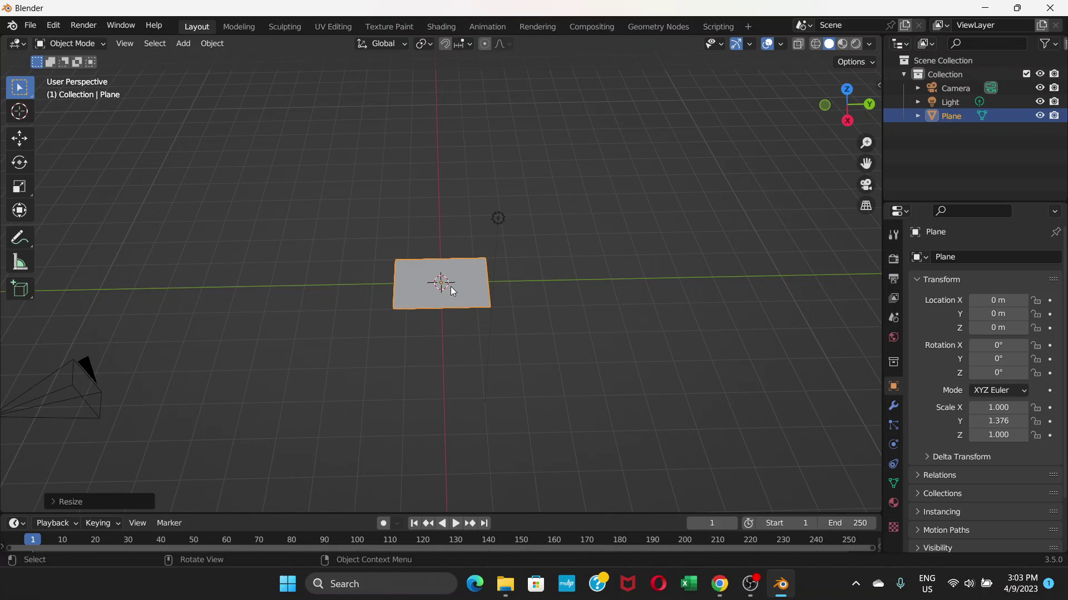
# Rotate the plane 90° about the Y axis so it stands upright
pyautogui.press('r')
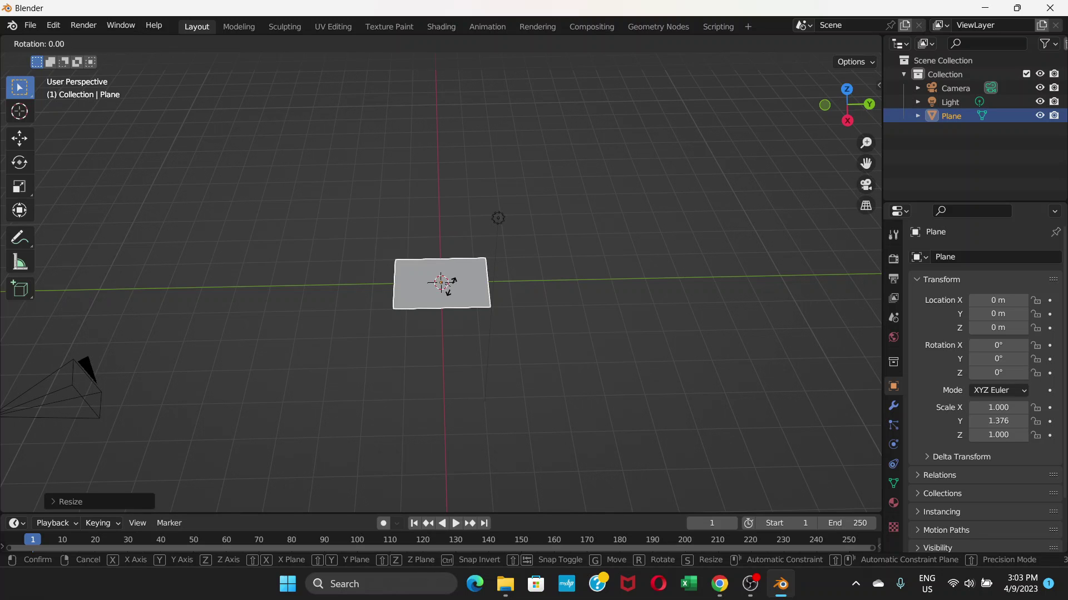
pyautogui.press('y')
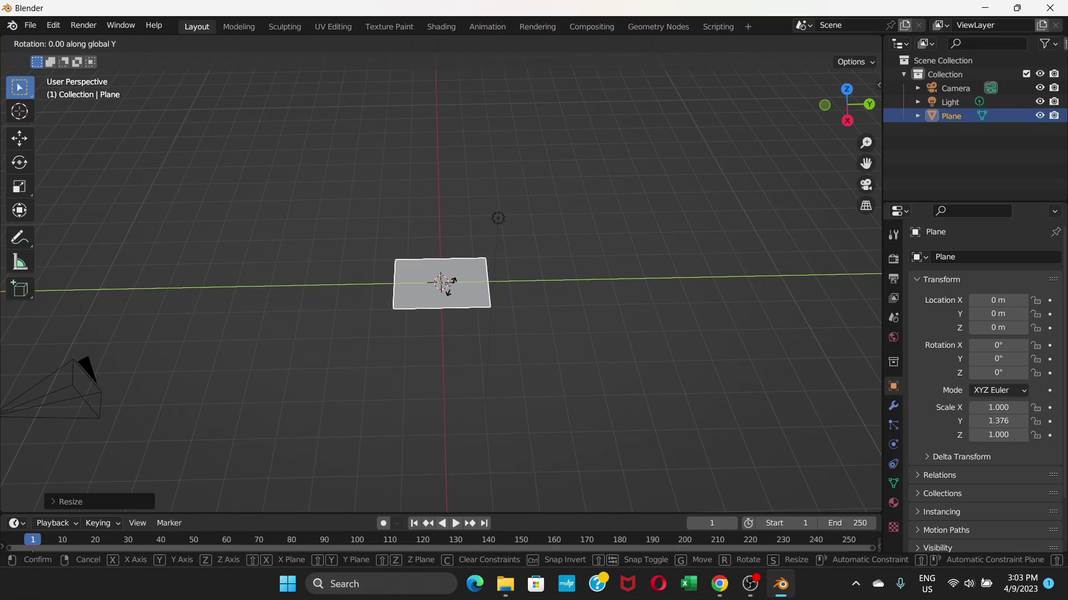
pyautogui.write('90')
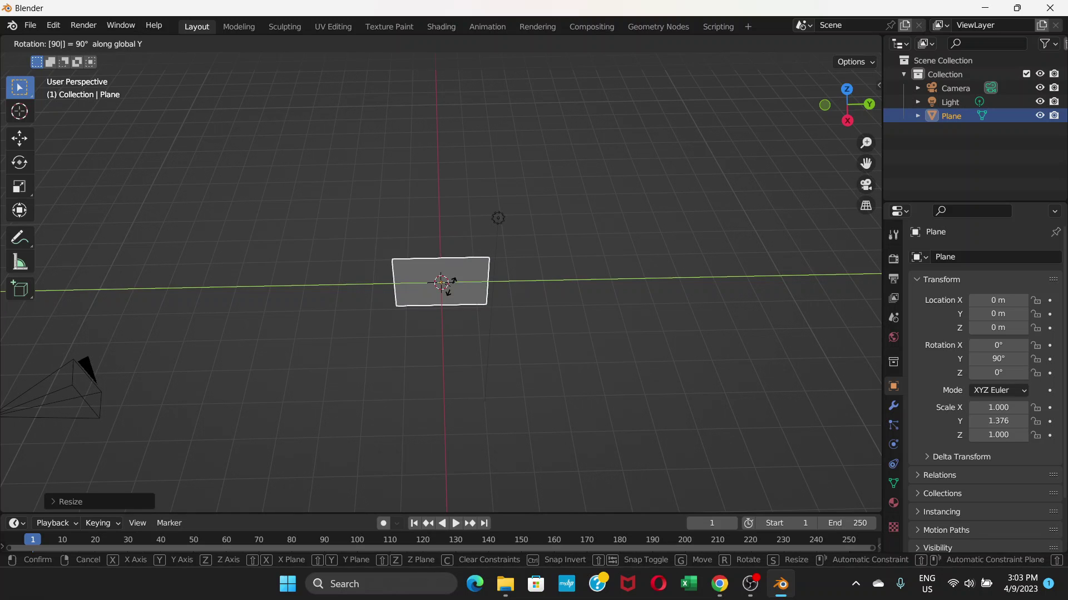
pyautogui.press('Return')
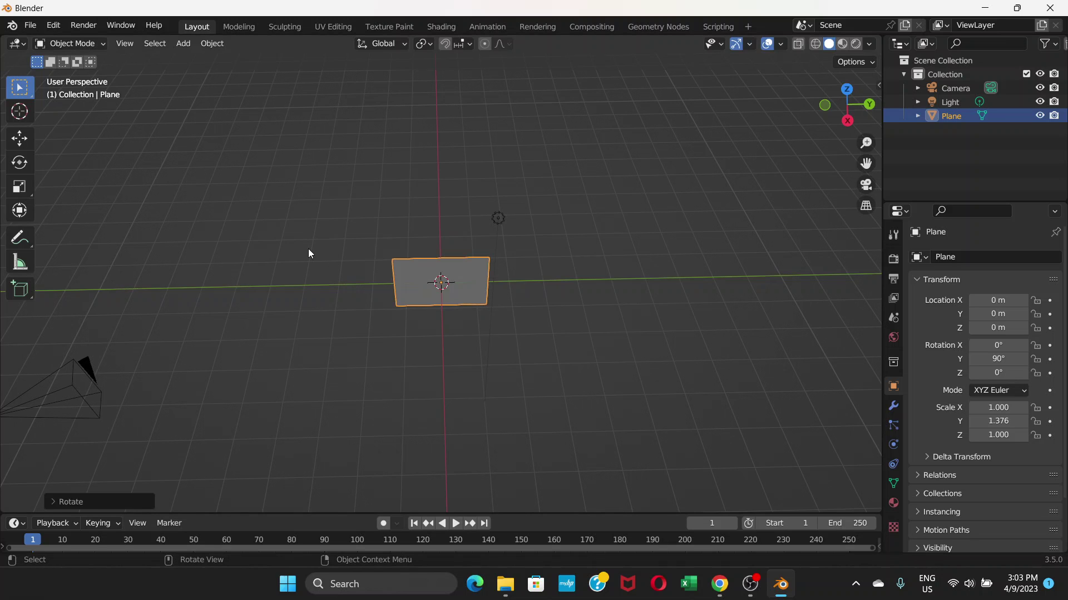
pyautogui.scroll(2, 383, 258)
pyautogui.moveTo(386, 238); pyautogui.dragTo(385, 237, button='middle')
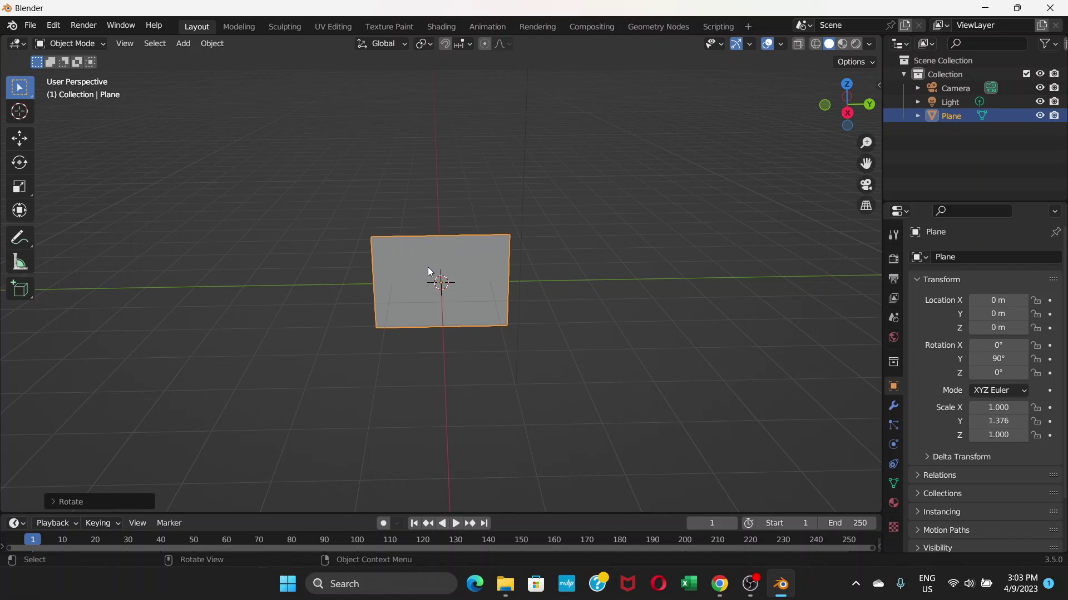
# Apply the plane's rotation and raise it to about 2.51 m above the ground
pyautogui.hotkey('ctrl', 'a')
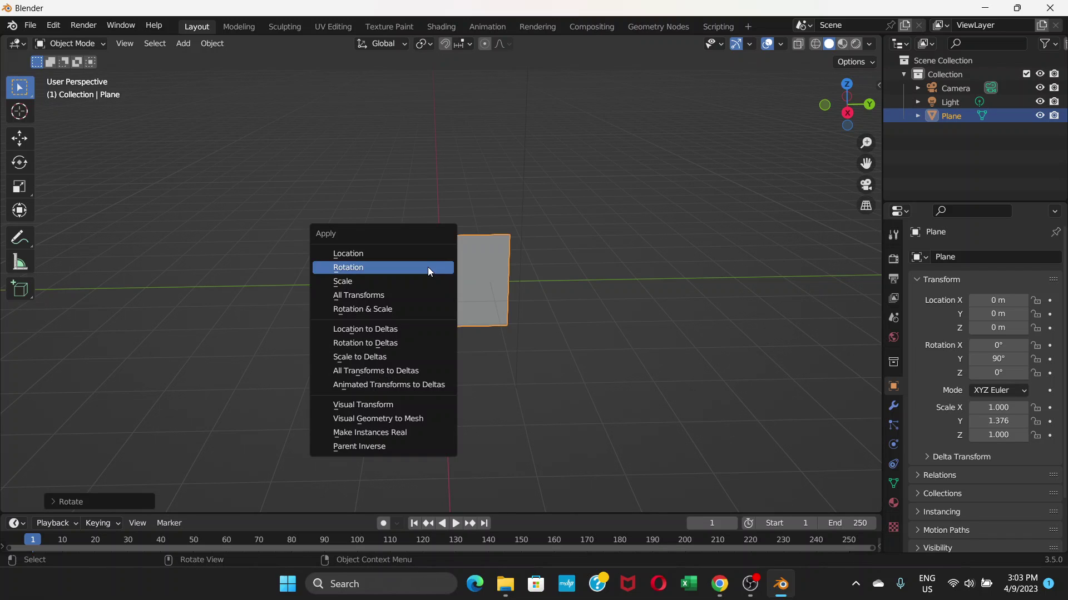
pyautogui.click(355, 268)
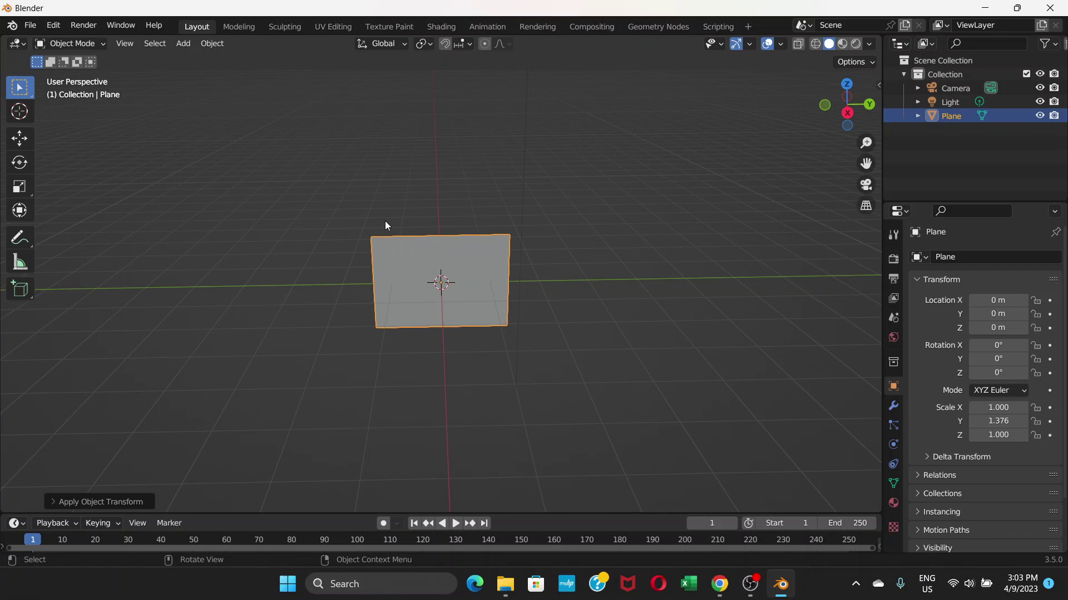
pyautogui.press('g')
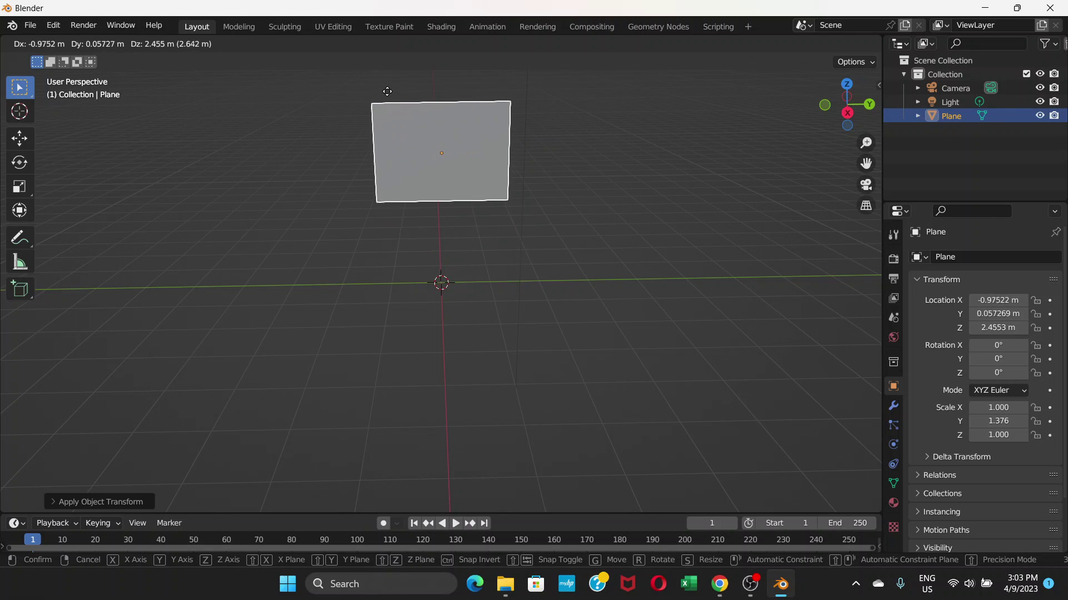
pyautogui.click(389, 89)
pyautogui.moveTo(431, 143); pyautogui.dragTo(435, 118, button='middle')
# Add a cylinder, shrink it to 0.117 scale and stretch it along Z to 1.735
pyautogui.click(189, 50)
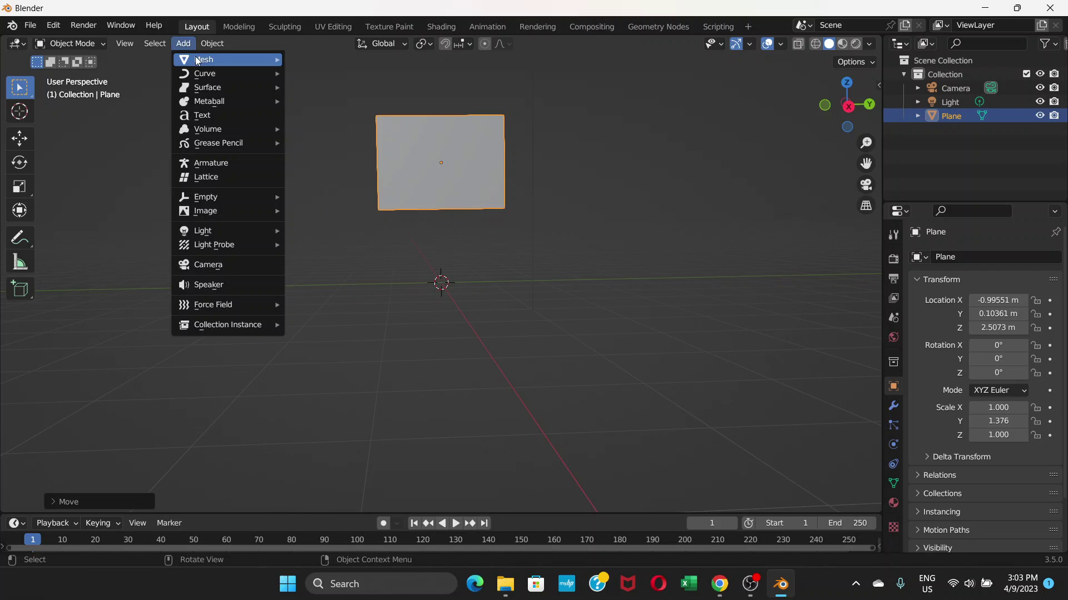
pyautogui.moveTo(195, 59)
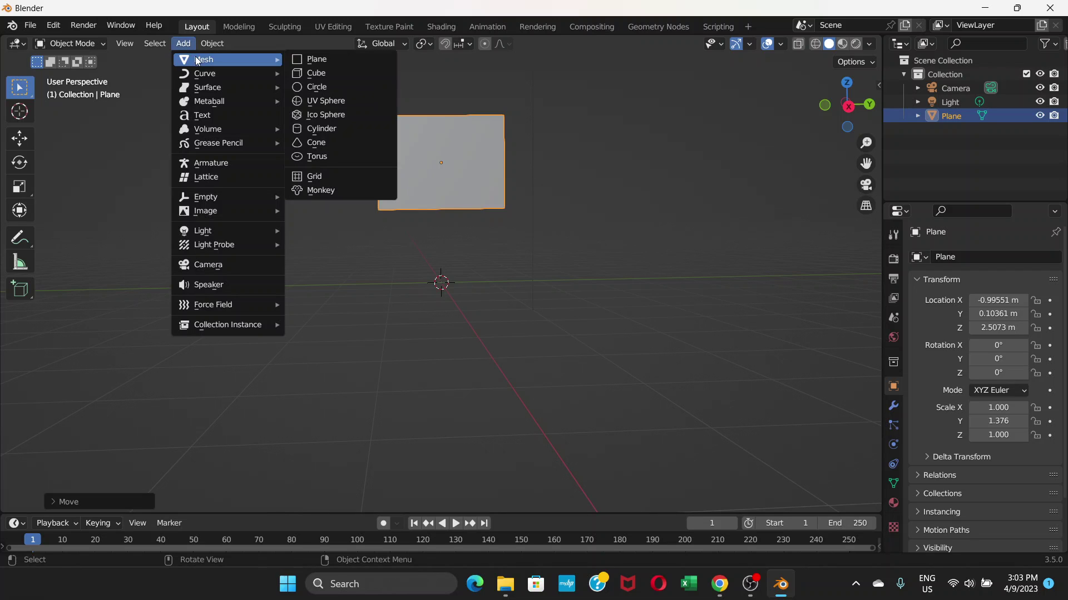
pyautogui.click(329, 127)
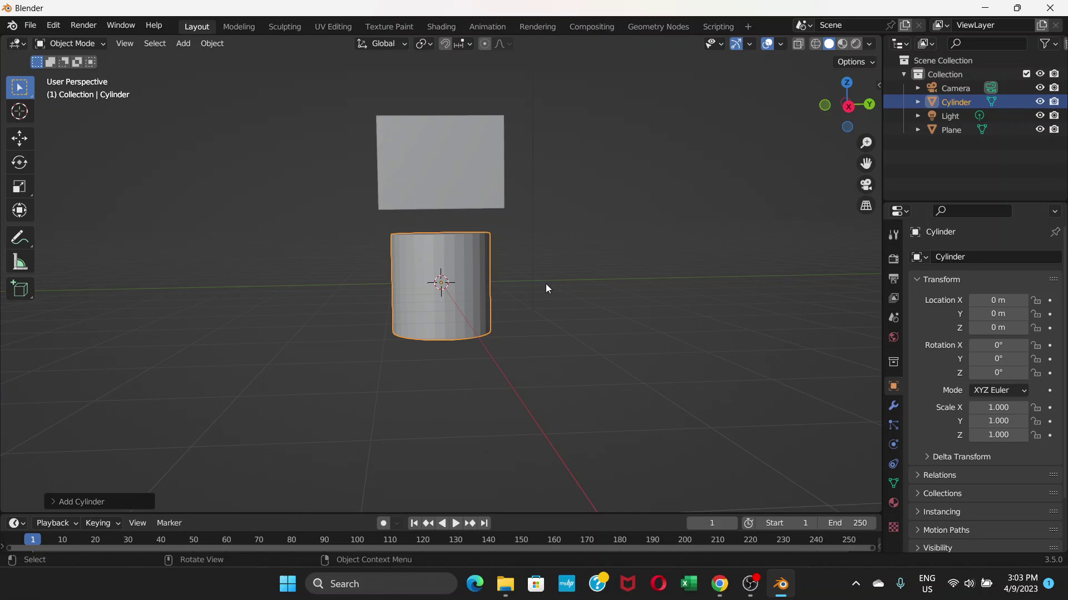
pyautogui.press('s')
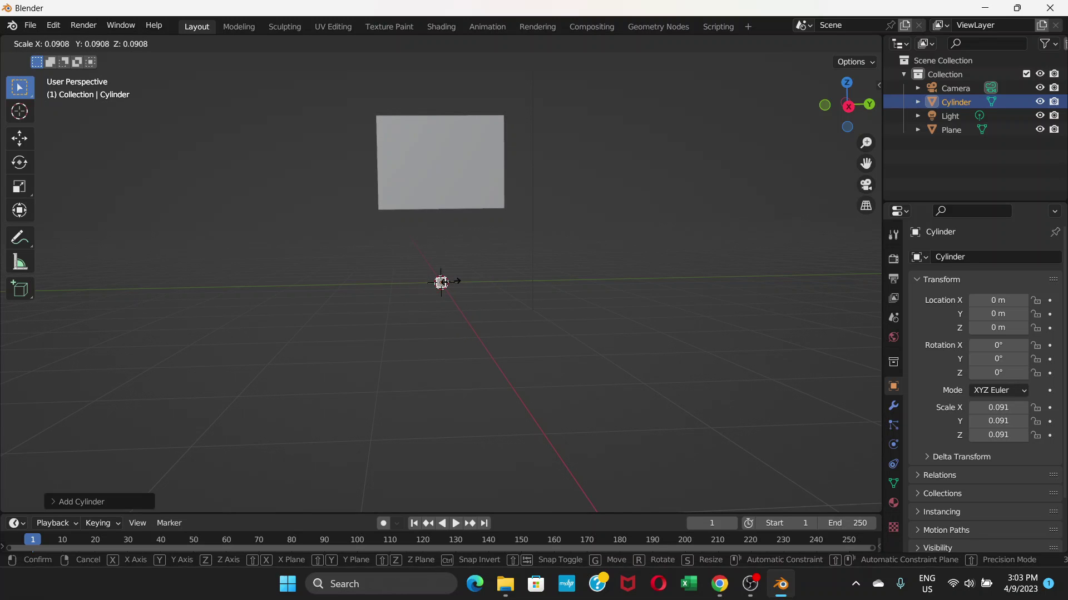
pyautogui.click(454, 282)
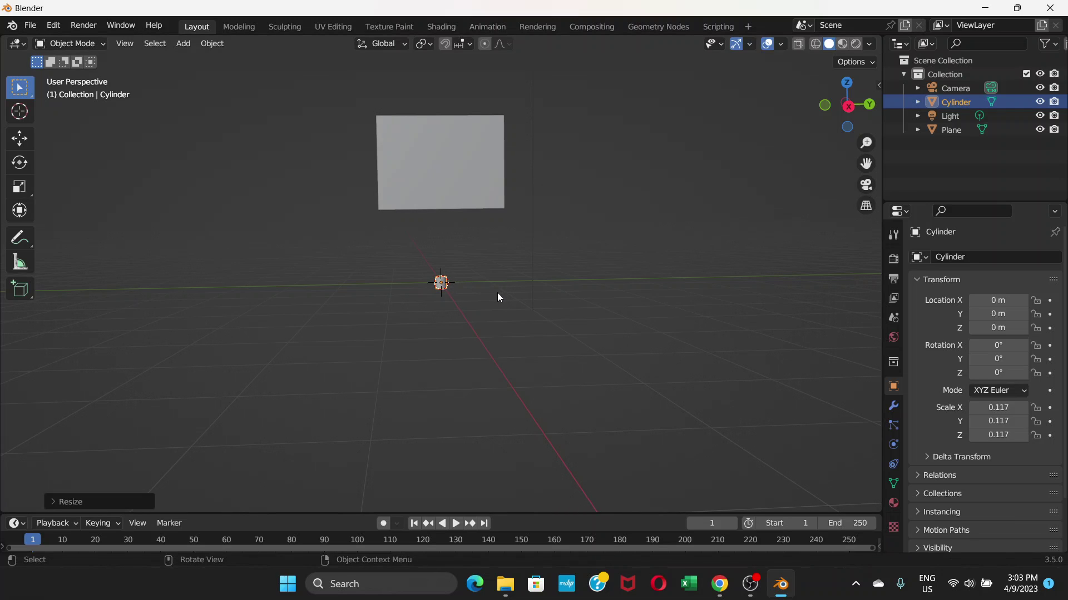
pyautogui.press('s')
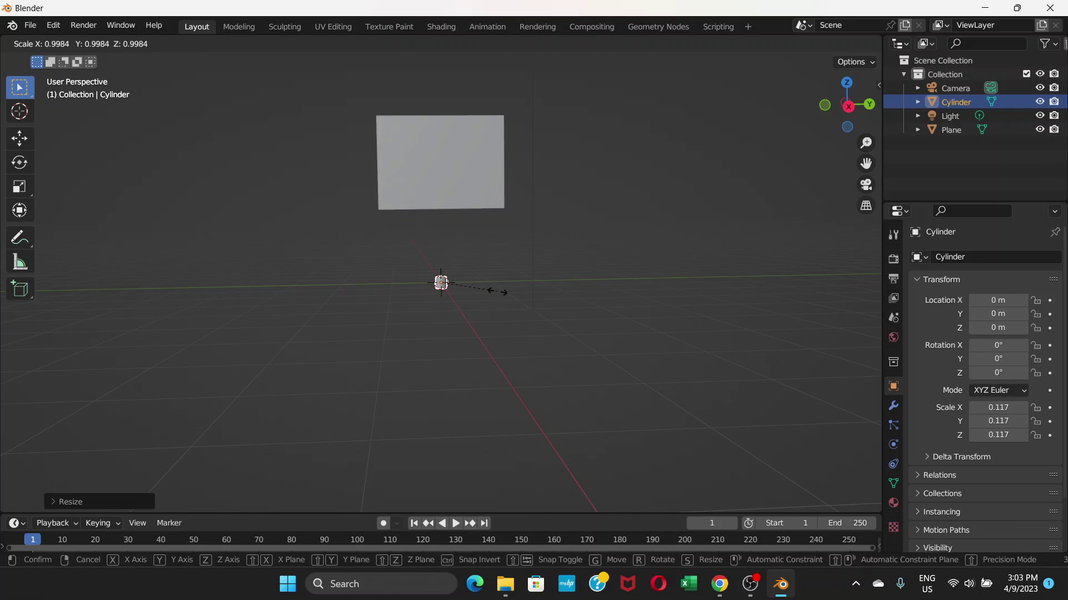
pyautogui.press('z')
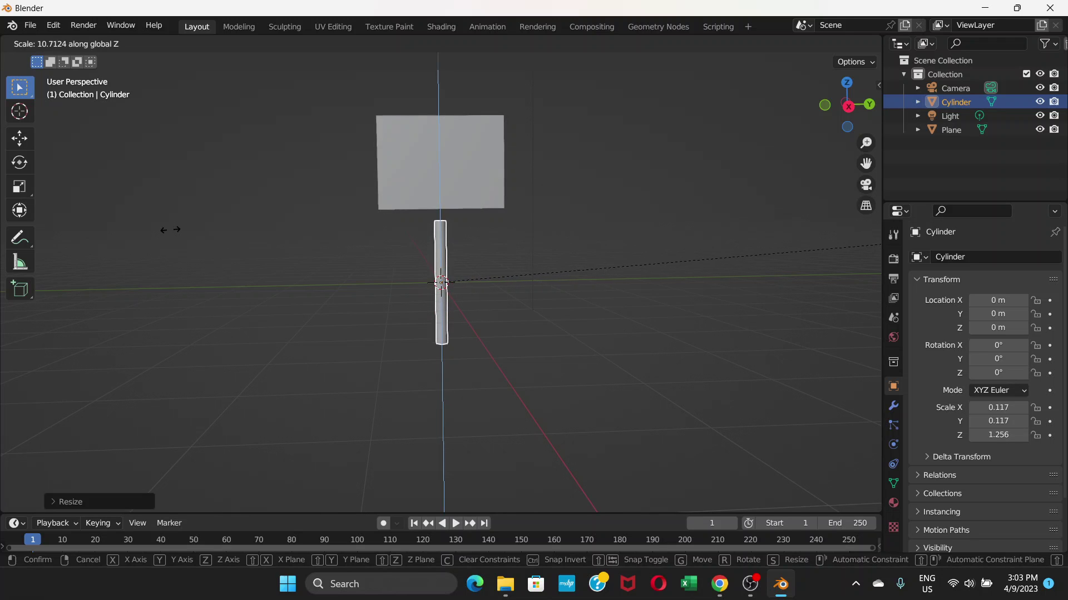
pyautogui.click(403, 224)
# Move the pole to stand along the flag's left edge
pyautogui.press('g')
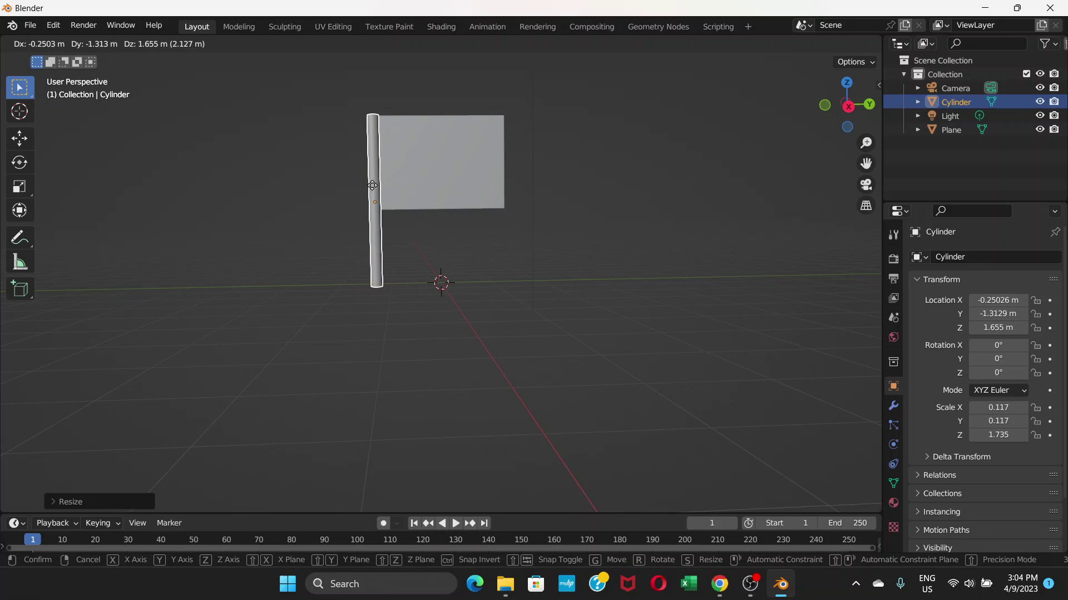
pyautogui.click(372, 186)
pyautogui.moveTo(399, 201); pyautogui.dragTo(558, 220, button='middle')
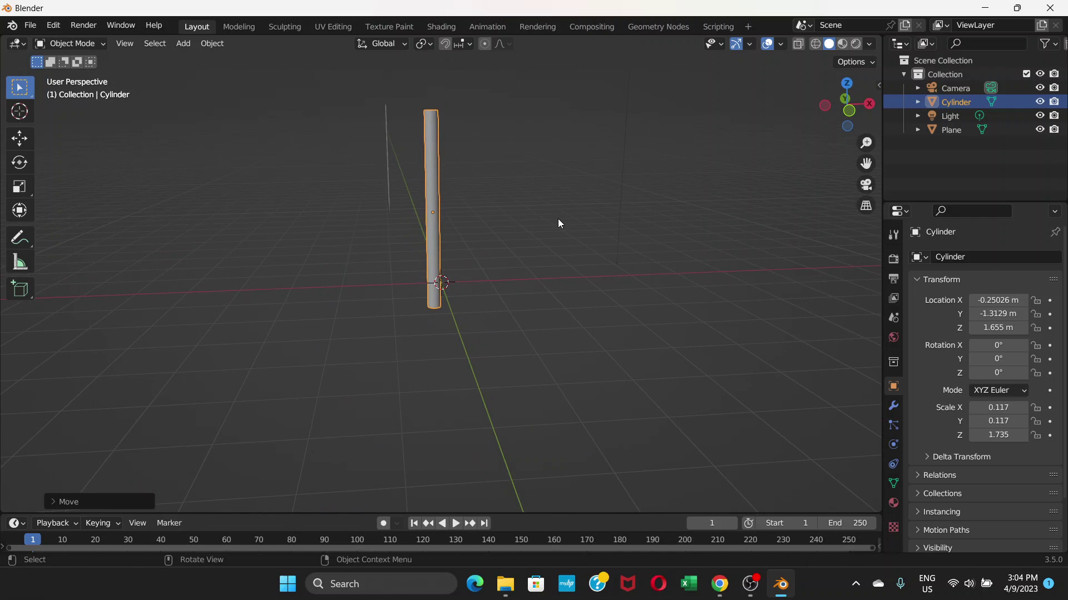
pyautogui.press('g')
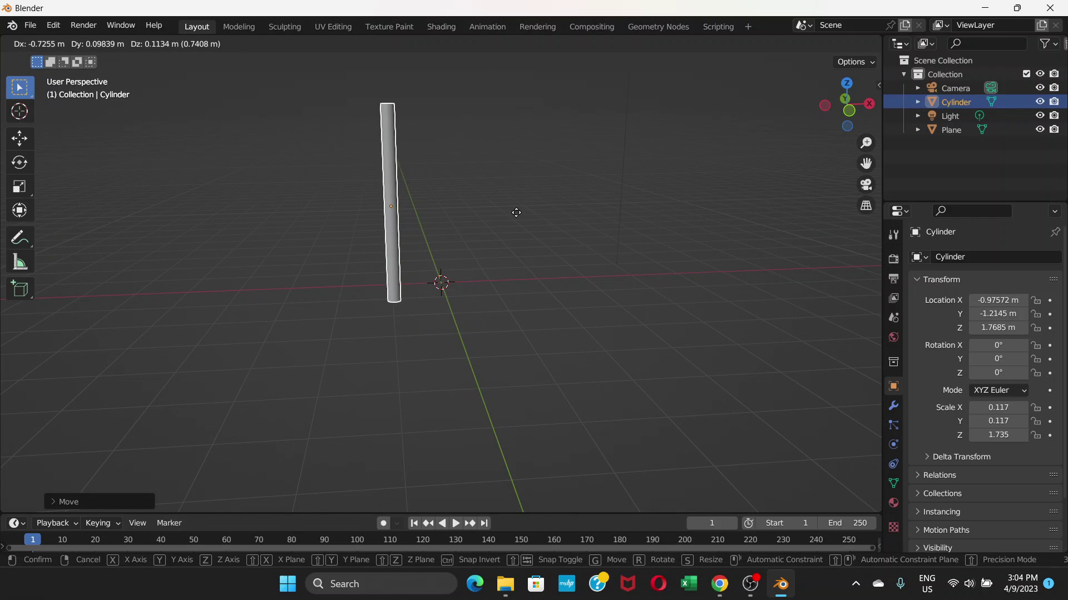
pyautogui.click(516, 212)
pyautogui.moveTo(498, 234); pyautogui.dragTo(390, 227, button='middle')
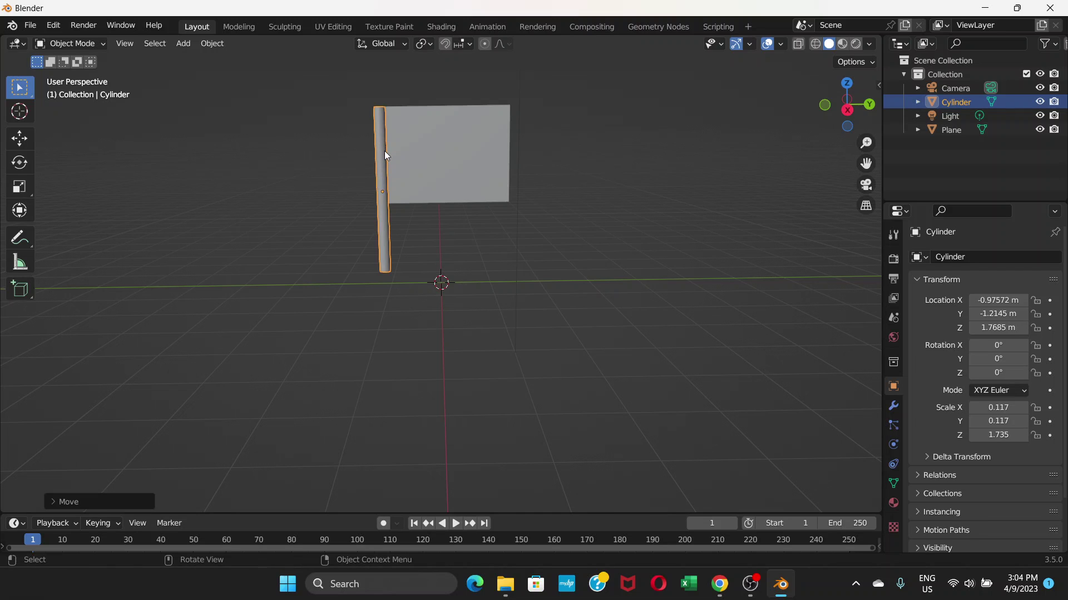
# Hide the pole, select the flag plane and switch to Edit Mode
pyautogui.press('h')
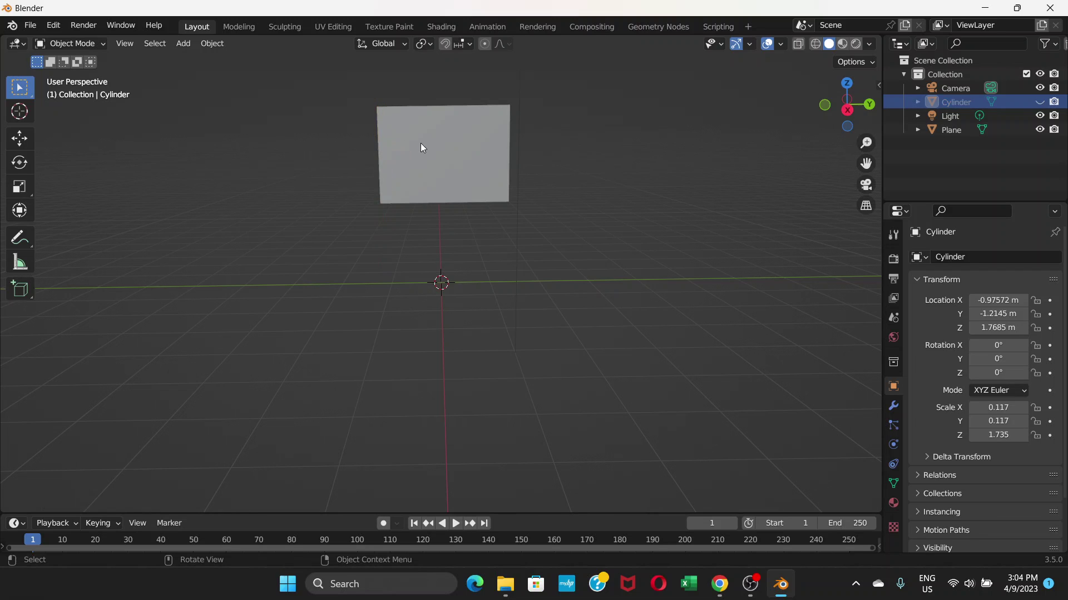
pyautogui.click(429, 144)
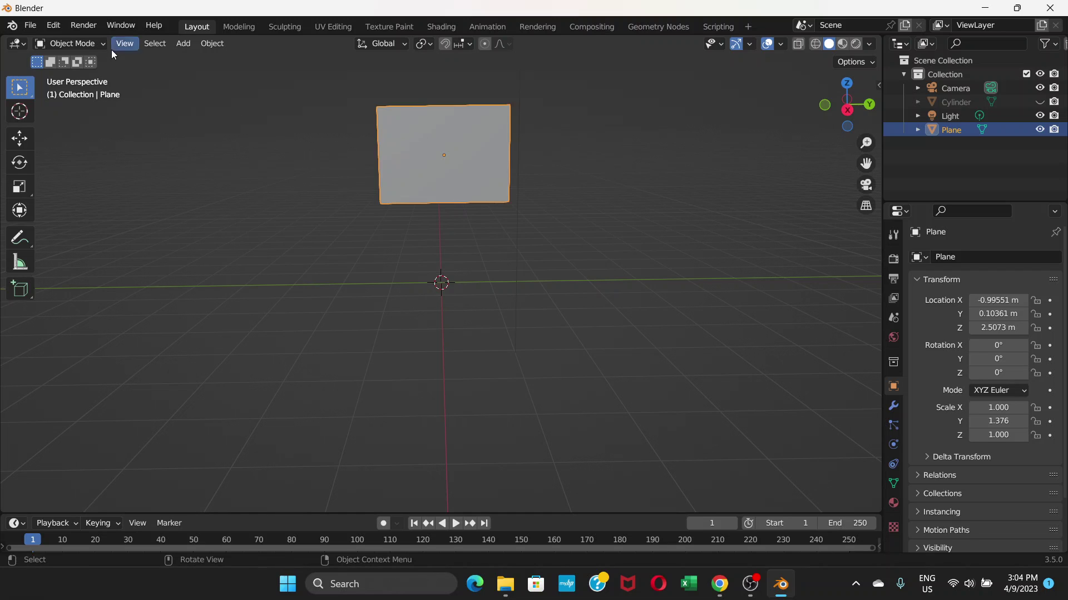
pyautogui.click(70, 43)
pyautogui.click(78, 75)
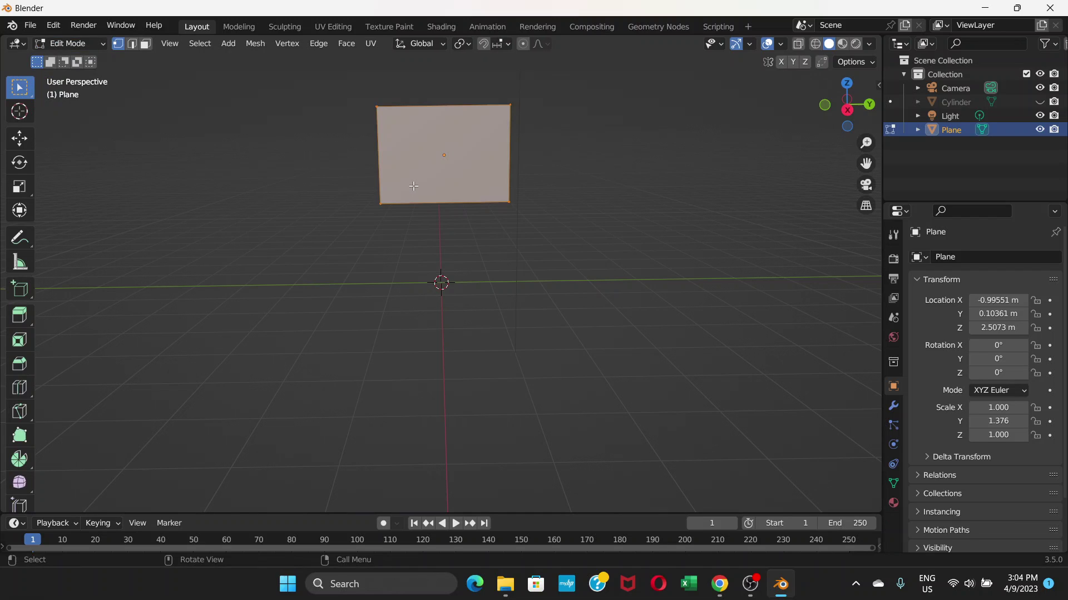
# Add 18 evenly spaced vertical loop cuts across the plane
pyautogui.hotkey('ctrl', 'r')
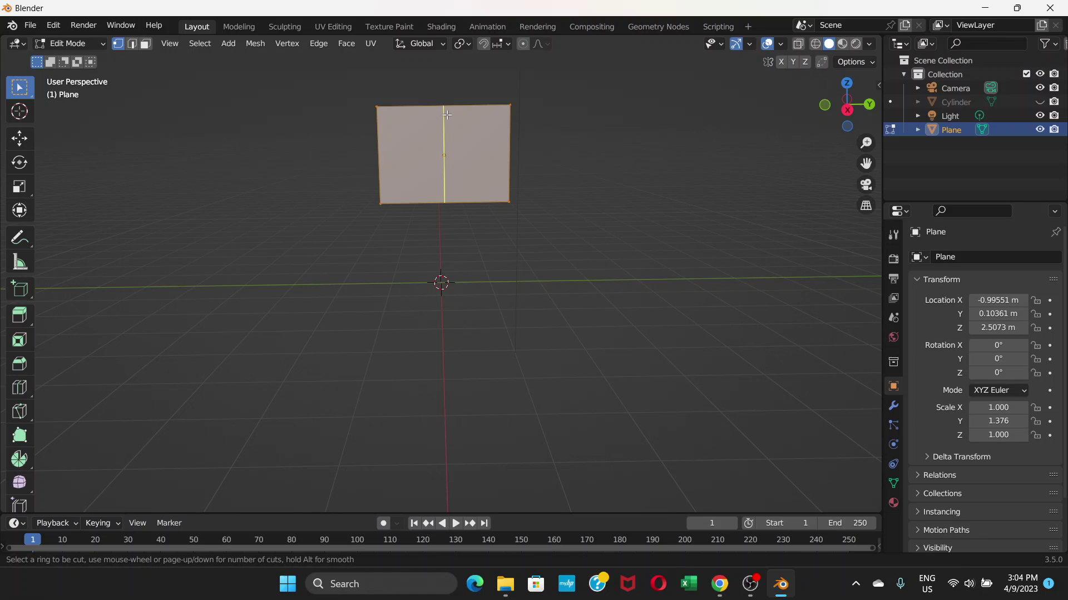
pyautogui.scroll(7, 446, 119)
pyautogui.scroll(10, 446, 119)
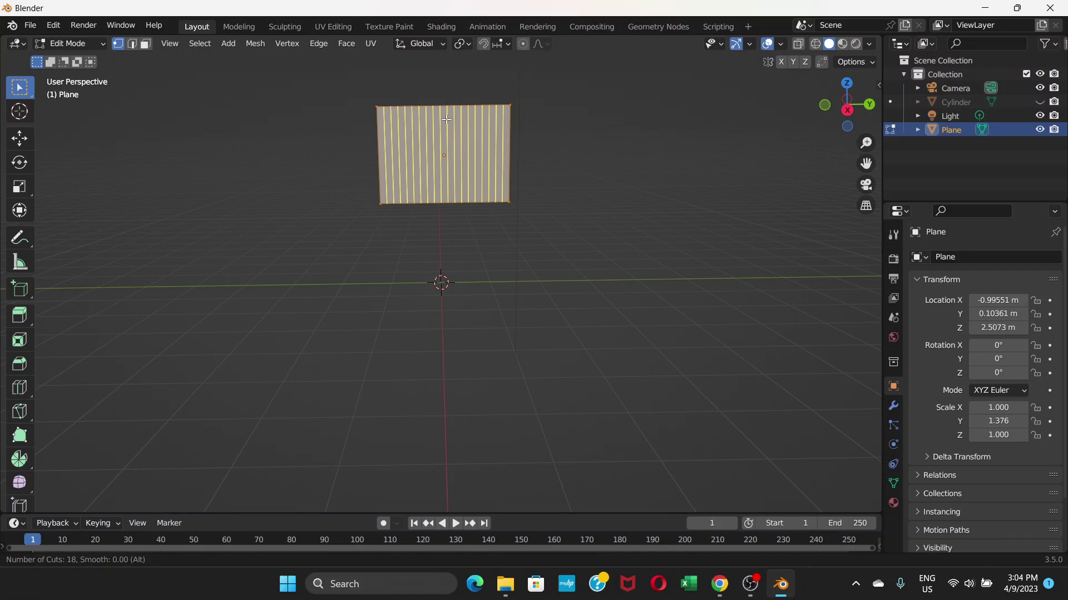
pyautogui.click(446, 119)
pyautogui.click(447, 119)
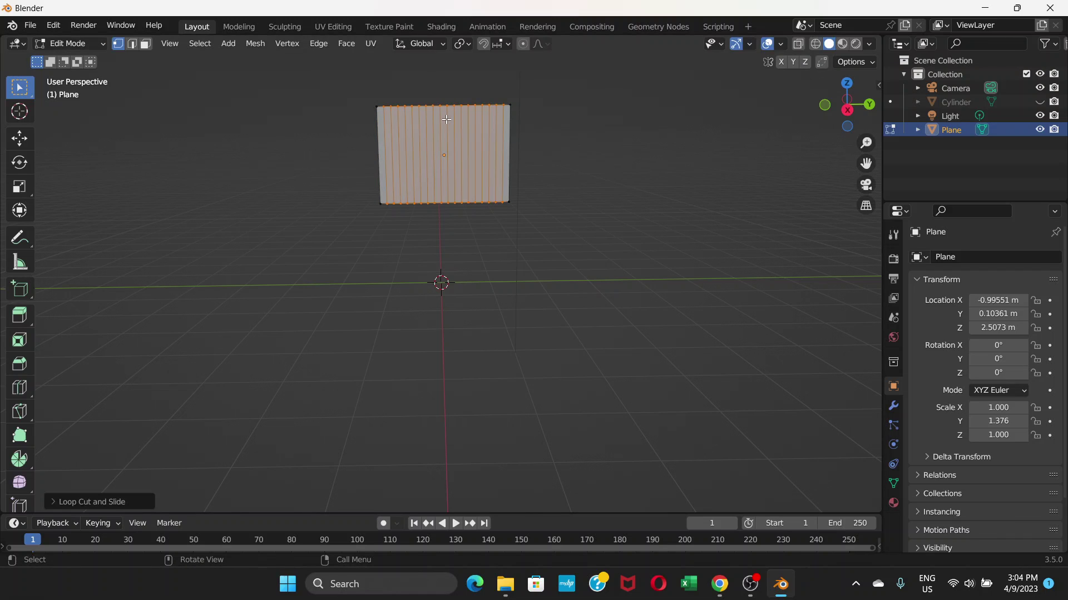
# Add 12 evenly spaced horizontal loop cuts, then deselect the mesh
pyautogui.hotkey('ctrl', 'r')
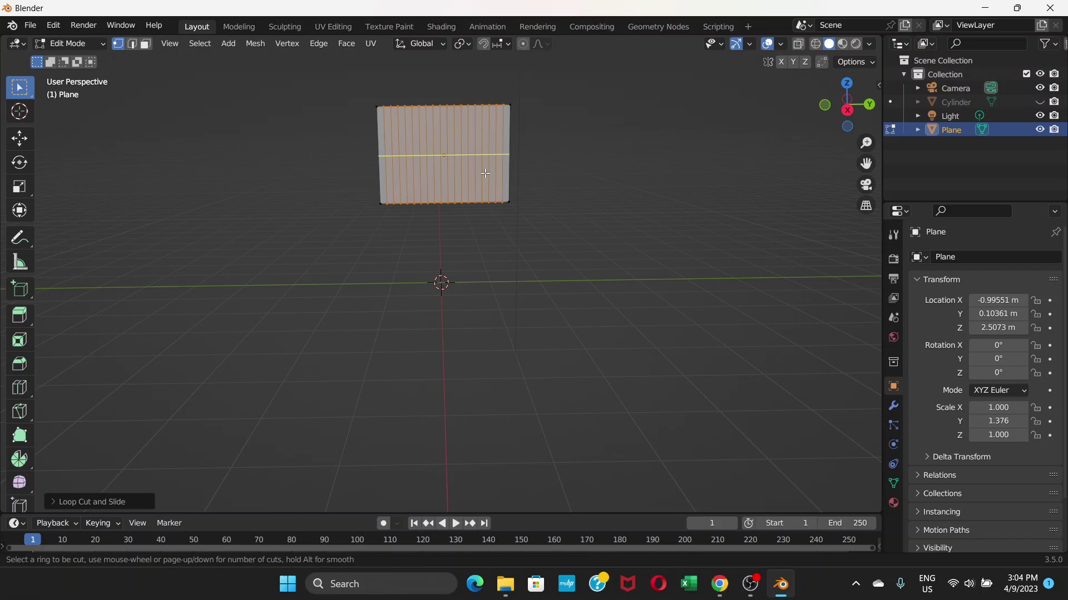
pyautogui.scroll(3, 485, 174)
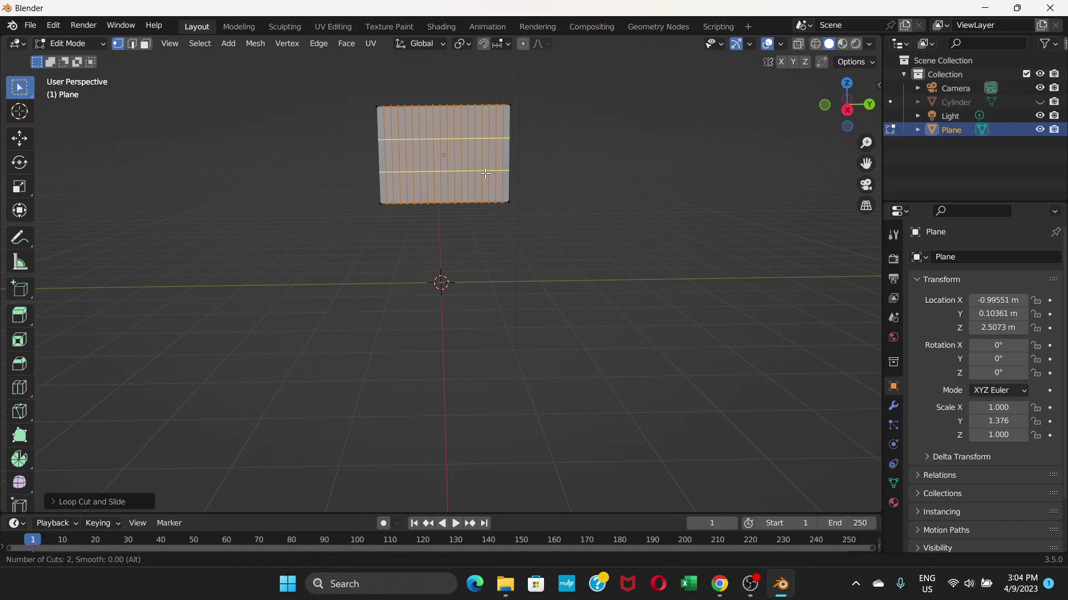
pyautogui.scroll(3, 485, 173)
pyautogui.scroll(2, 485, 173)
pyautogui.scroll(2, 485, 174)
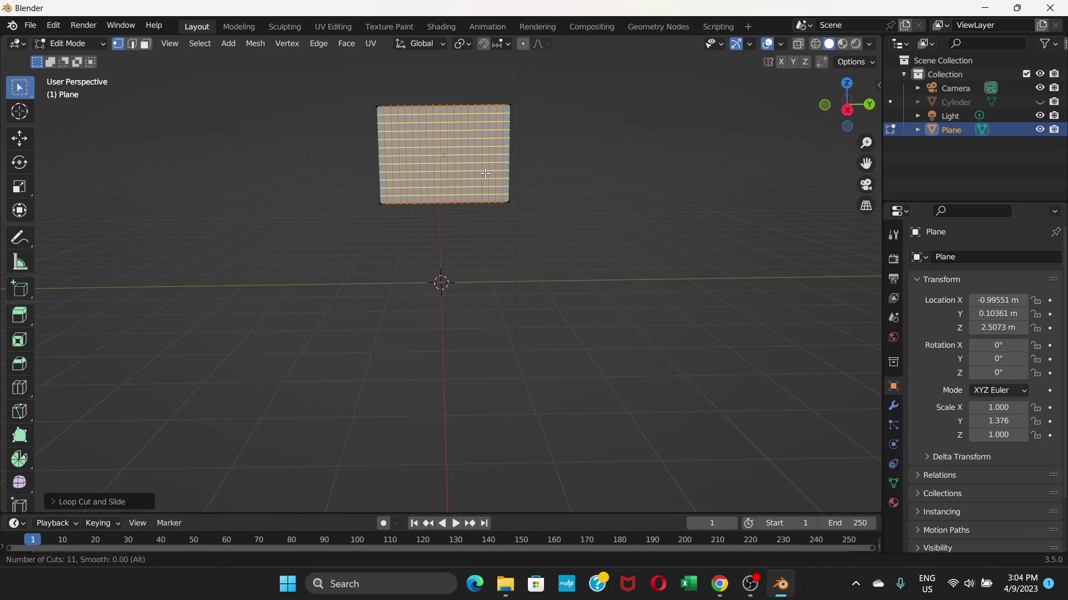
pyautogui.scroll(1, 485, 174)
pyautogui.click(485, 174)
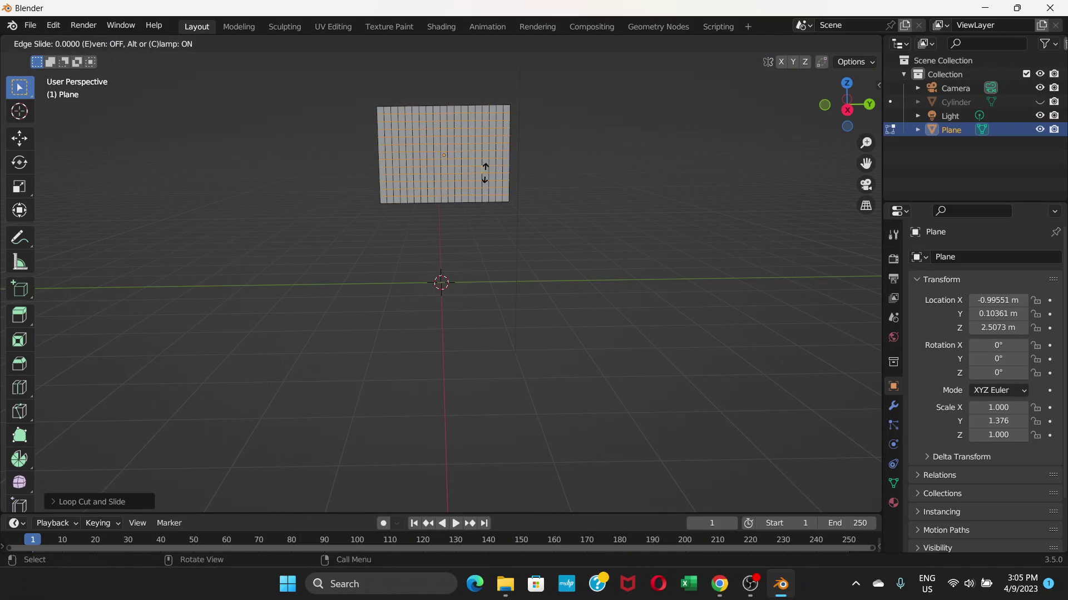
pyautogui.click(484, 173)
pyautogui.click(561, 156)
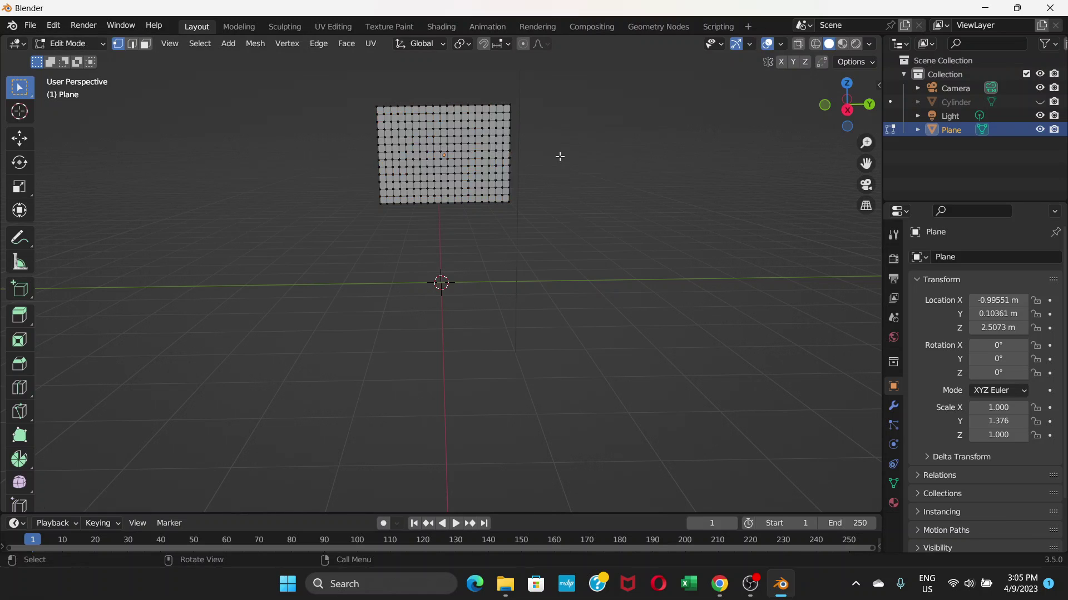
pyautogui.moveTo(514, 172)
pyautogui.mouseDown(button='middle')
pyautogui.moveTo(510, 148)
pyautogui.moveTo(509, 161)
pyautogui.mouseUp(button='middle')
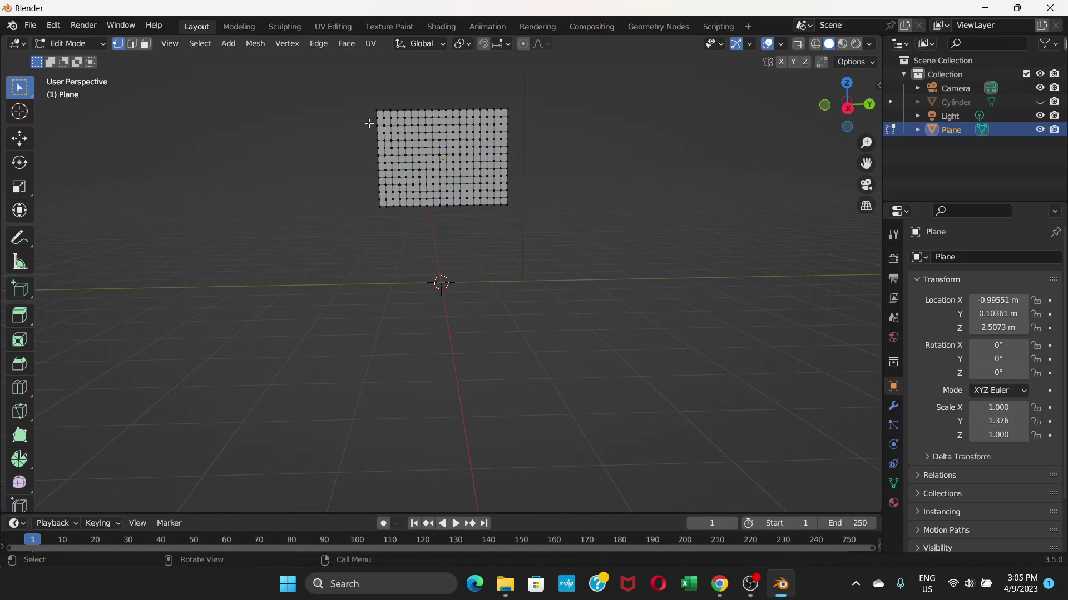
# Return to Object Mode and add a Cloth simulation with default settings in Physics Properties
pyautogui.click(102, 47)
pyautogui.click(99, 56)
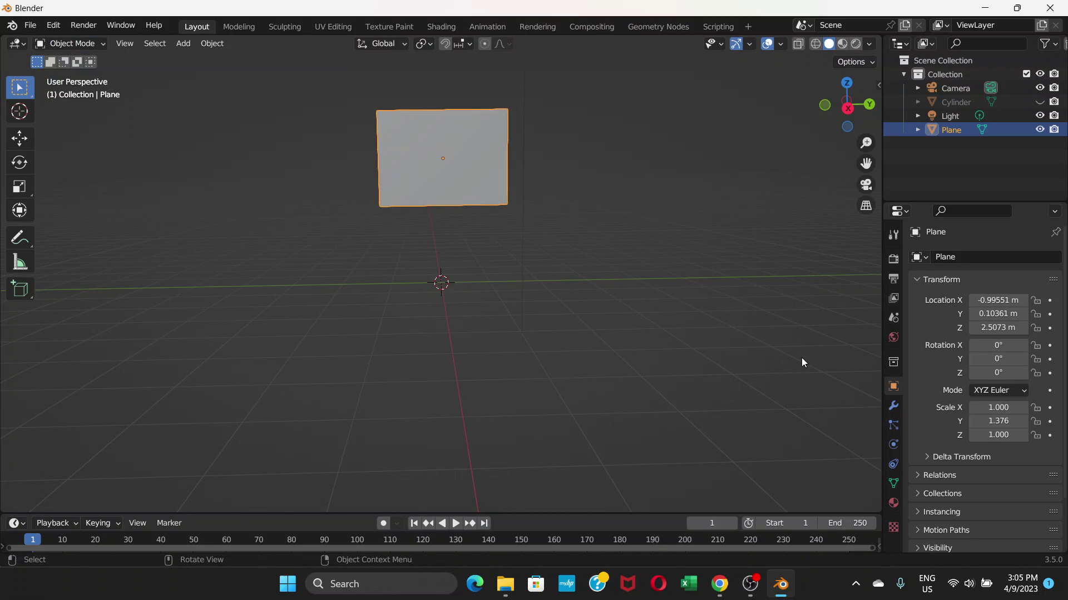
pyautogui.click(894, 446)
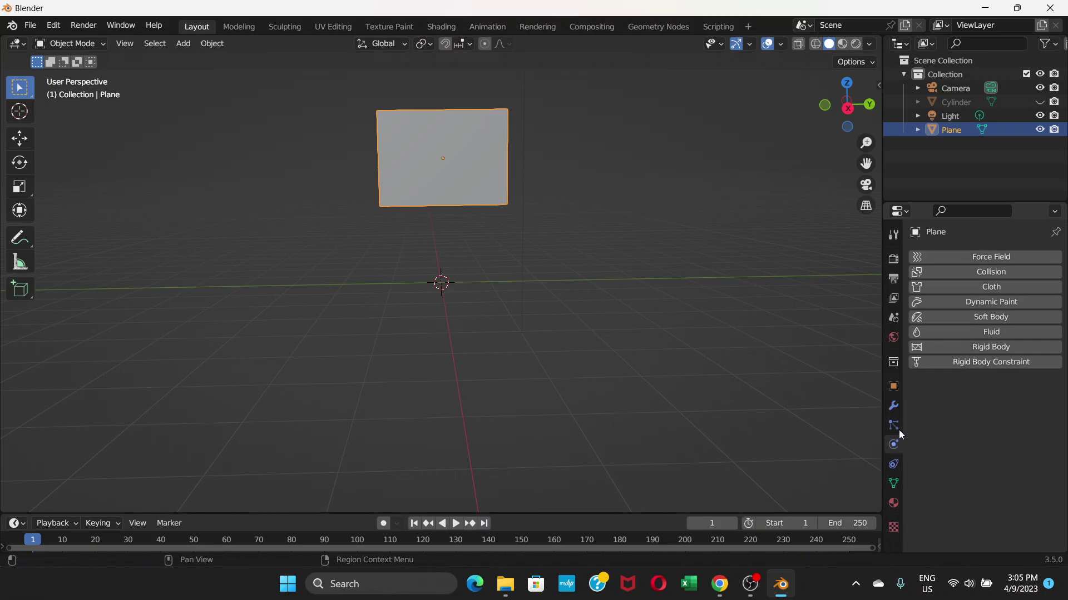
pyautogui.click(976, 286)
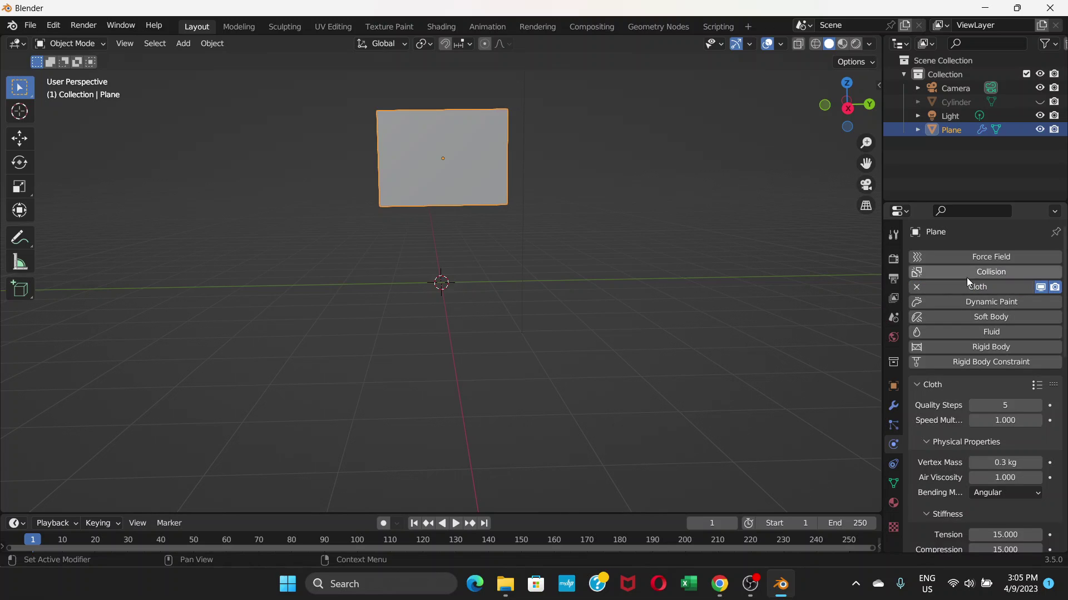
pyautogui.scroll(-2, 959, 370)
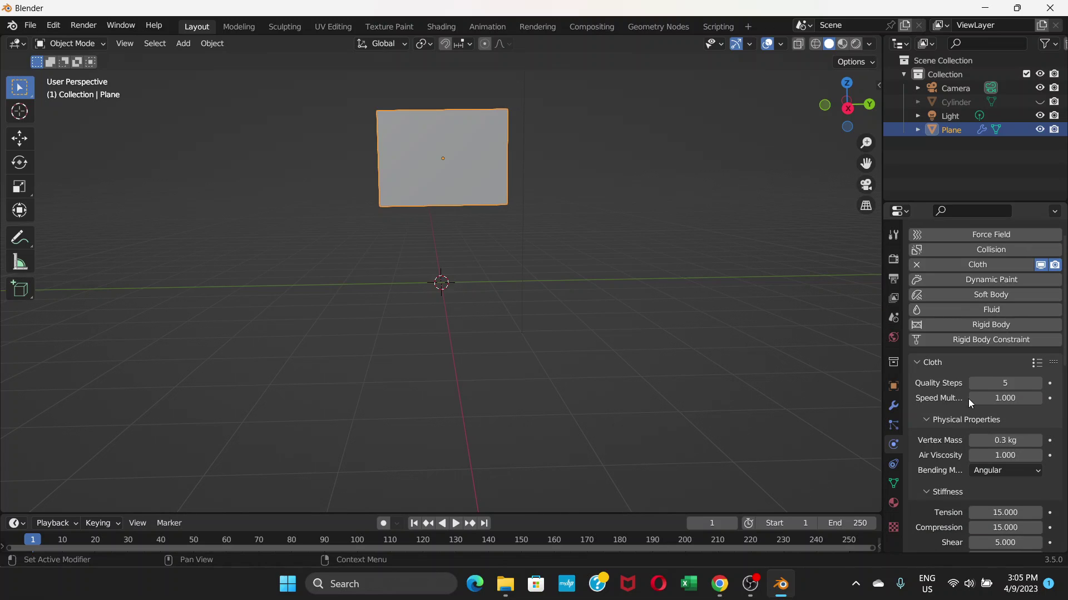
pyautogui.scroll(-10, 977, 442)
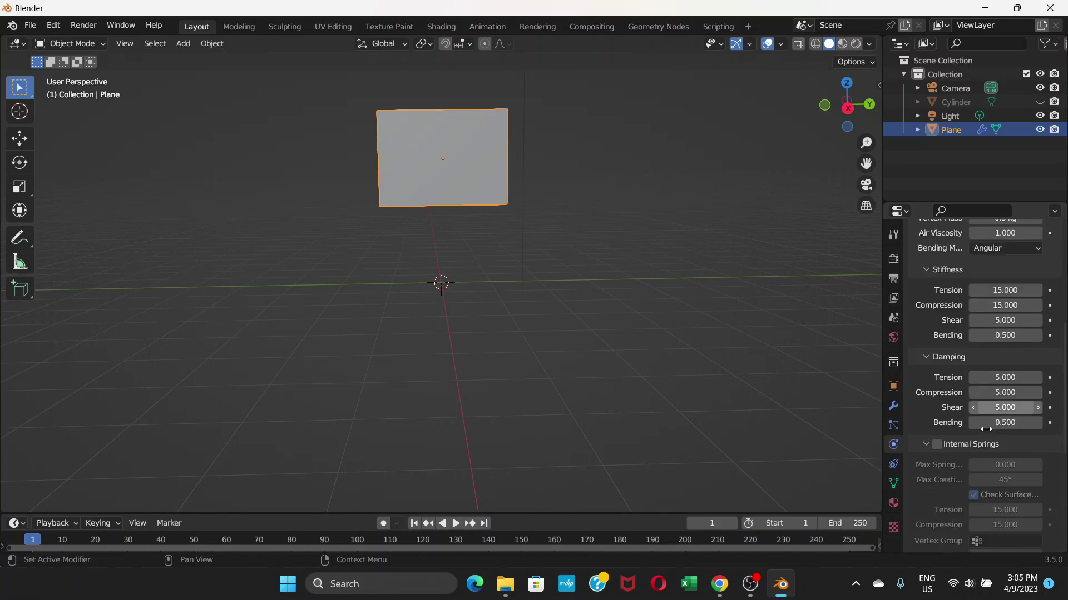
pyautogui.scroll(1, 996, 423)
pyautogui.scroll(-8, 1037, 444)
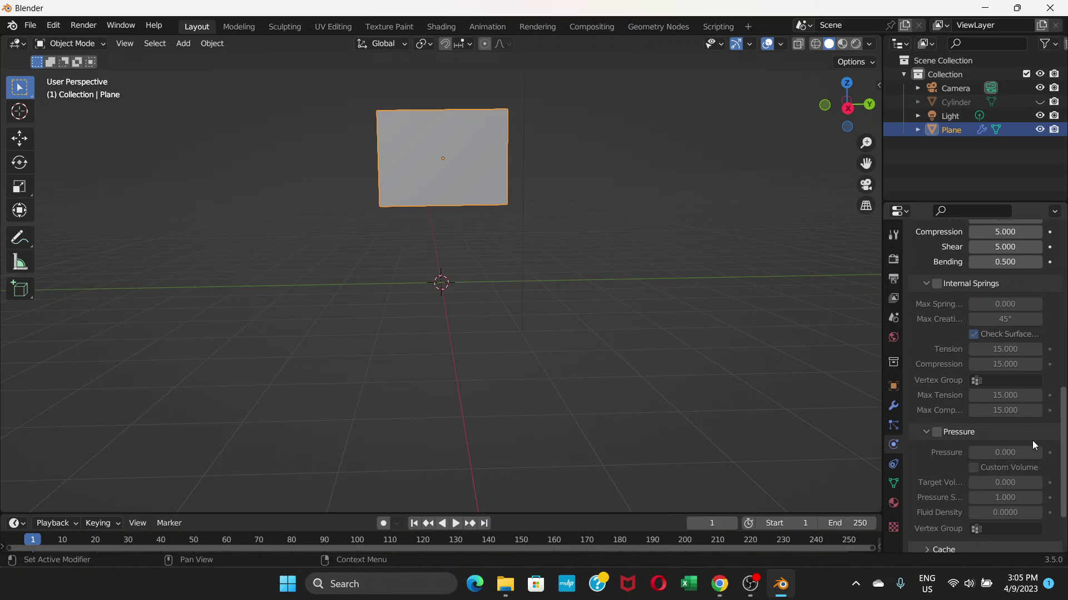
pyautogui.scroll(-3, 1033, 445)
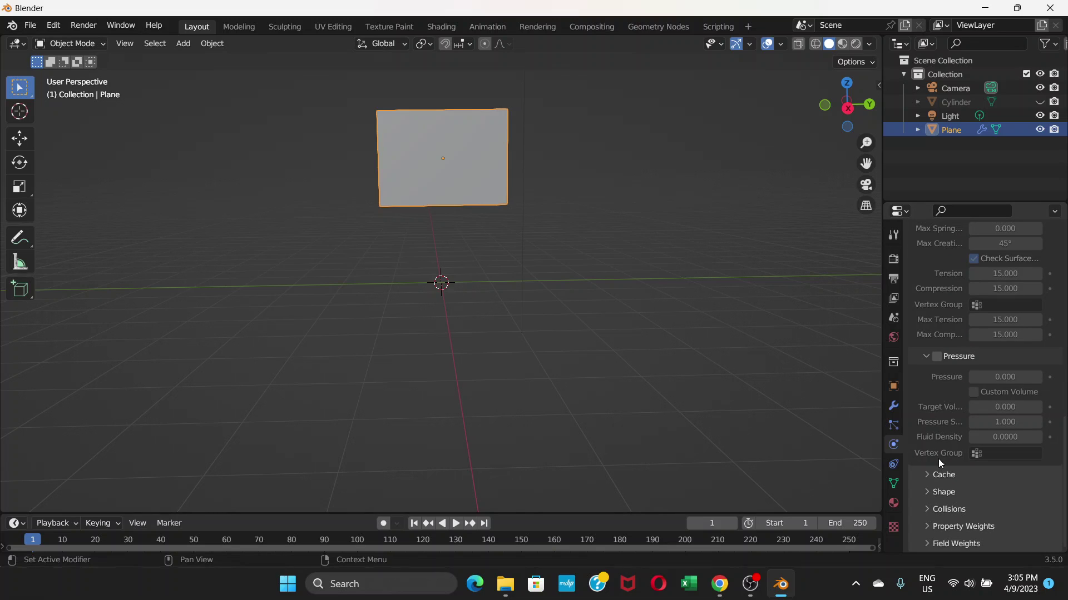
# In Edit Mode, box-select the plane's left column of vertices
pyautogui.click(86, 46)
pyautogui.click(59, 75)
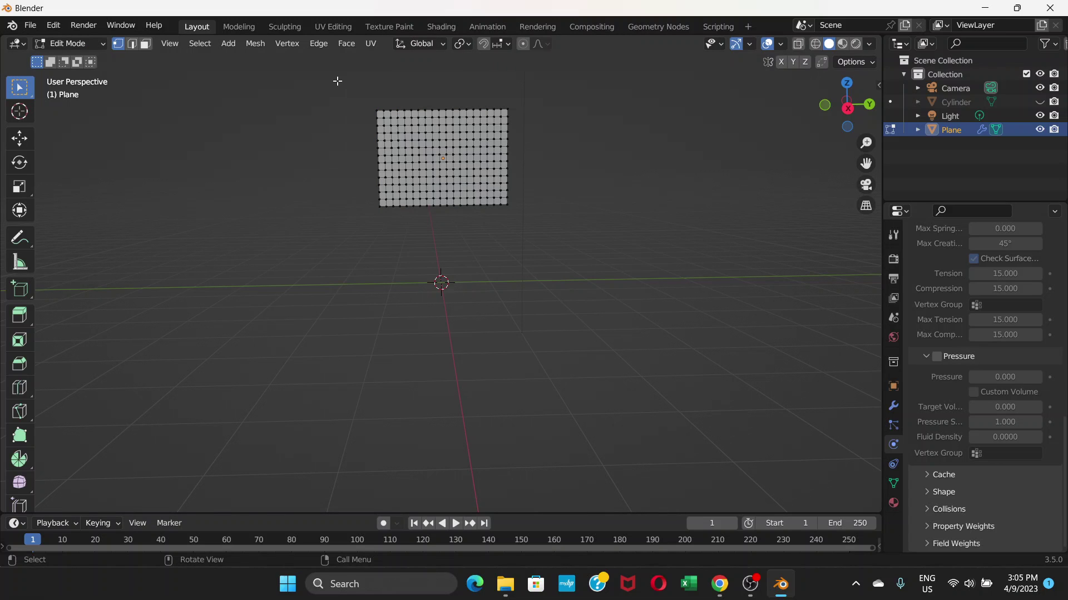
pyautogui.moveTo(337, 80); pyautogui.dragTo(383, 243)
# Add a vertex group named 'flag' in Object Data Properties
pyautogui.click(893, 485)
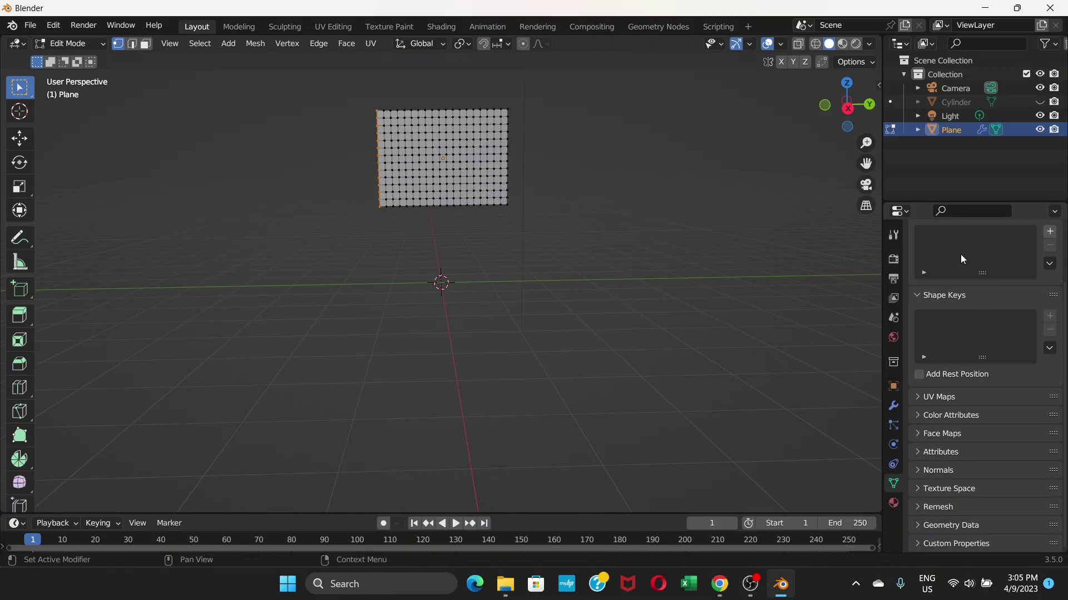
pyautogui.scroll(3, 983, 323)
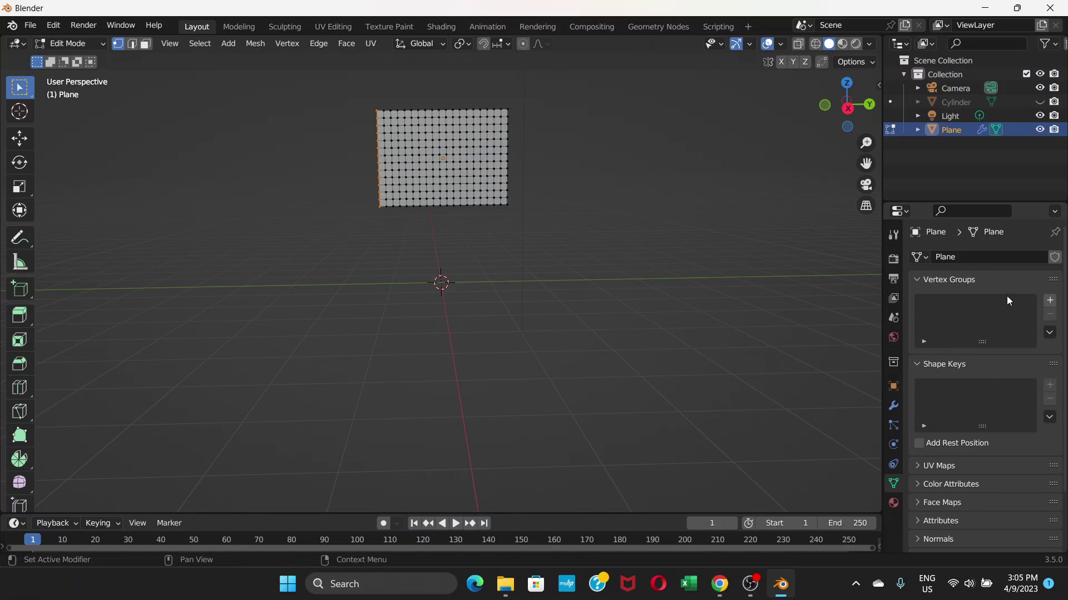
pyautogui.click(1049, 302)
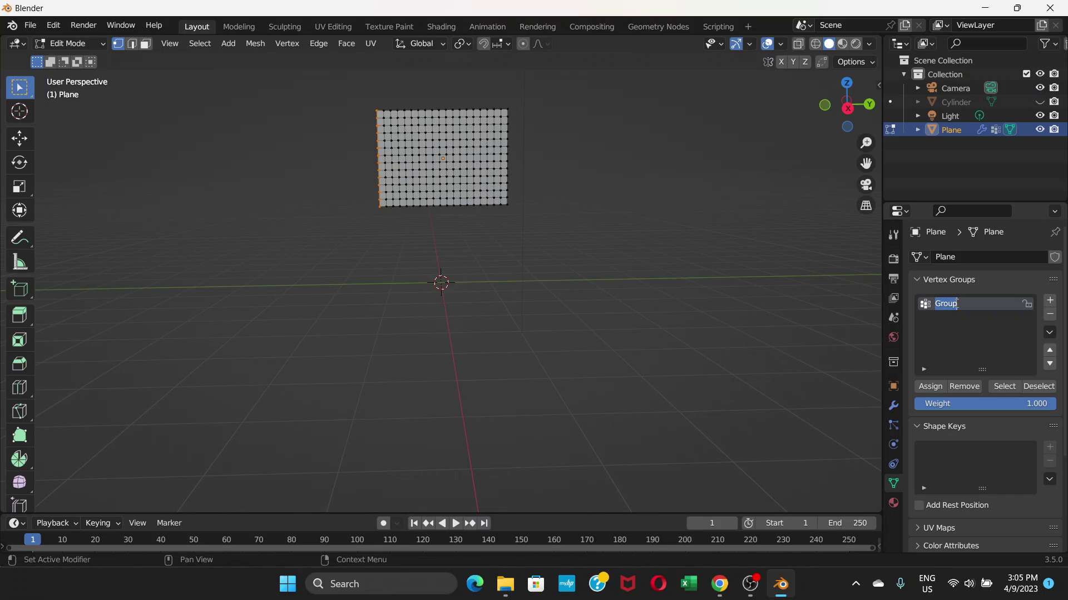
pyautogui.write('flag')
pyautogui.scroll(-5, 974, 353)
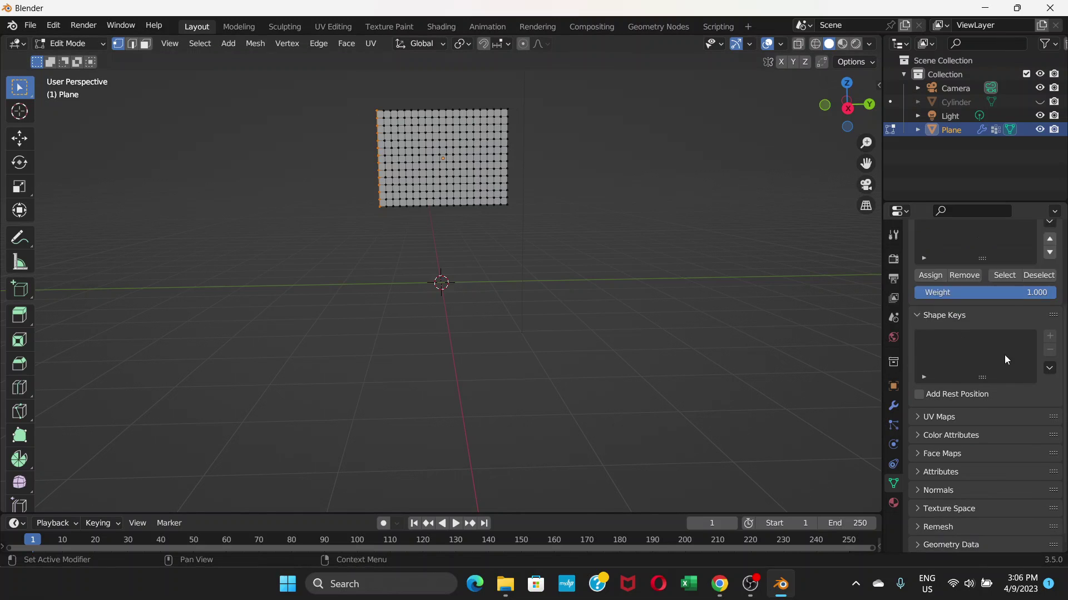
pyautogui.scroll(1, 984, 363)
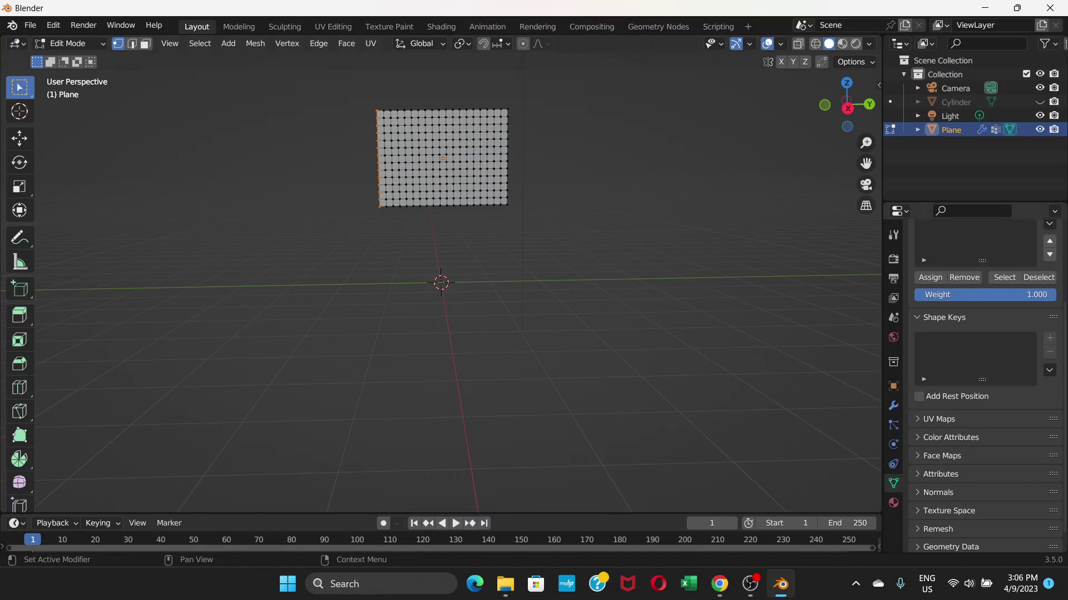
# Back in Object Mode, set the Cloth Shape pin group to the 'flag' vertex group
pyautogui.click(101, 43)
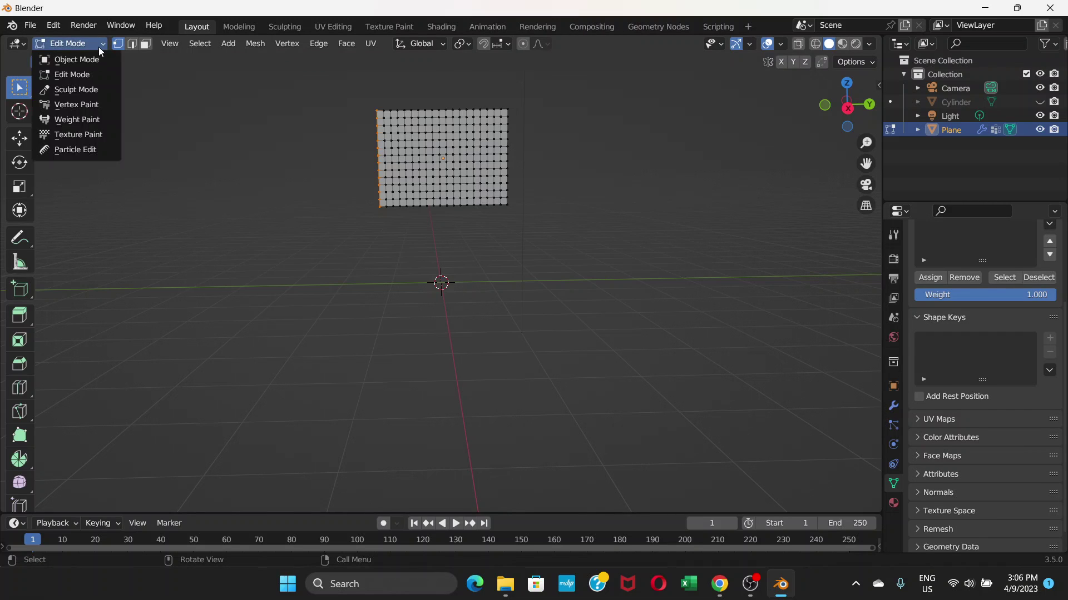
pyautogui.click(95, 59)
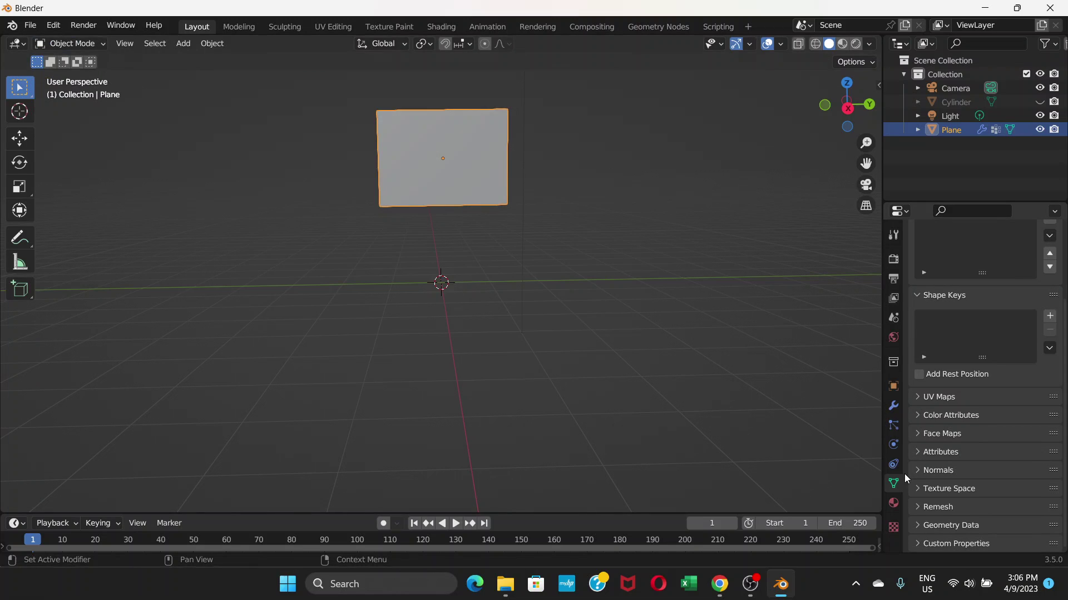
pyautogui.click(894, 446)
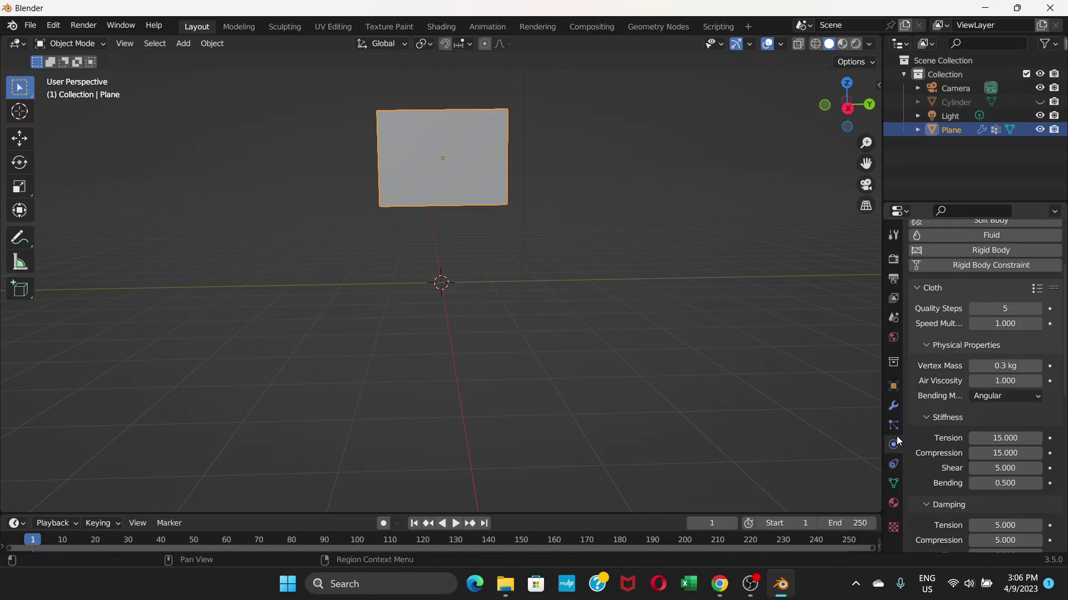
pyautogui.moveTo(1065, 302); pyautogui.dragTo(1062, 513)
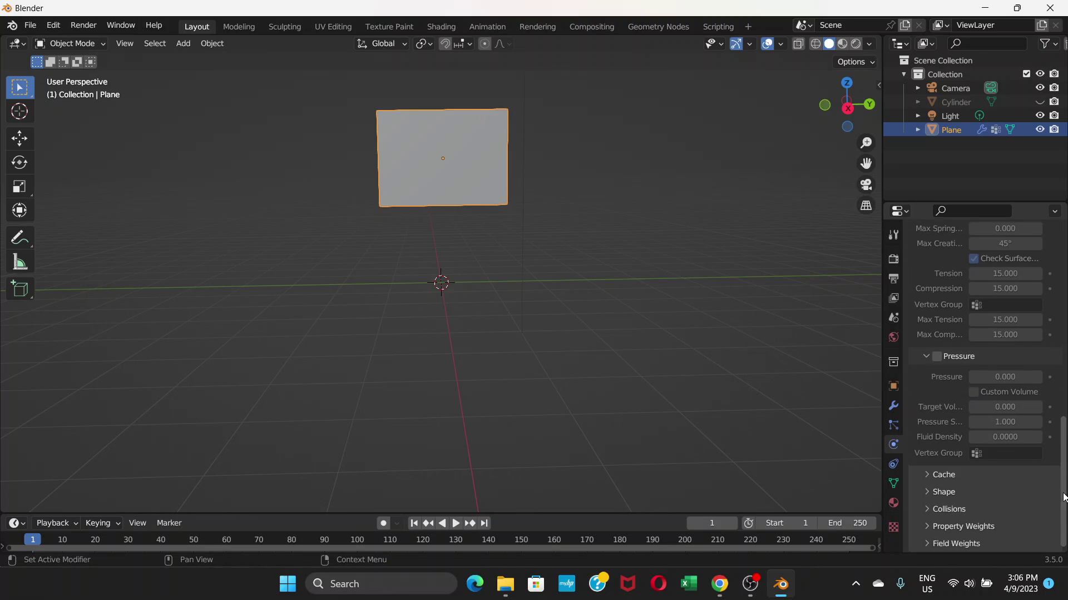
pyautogui.click(931, 494)
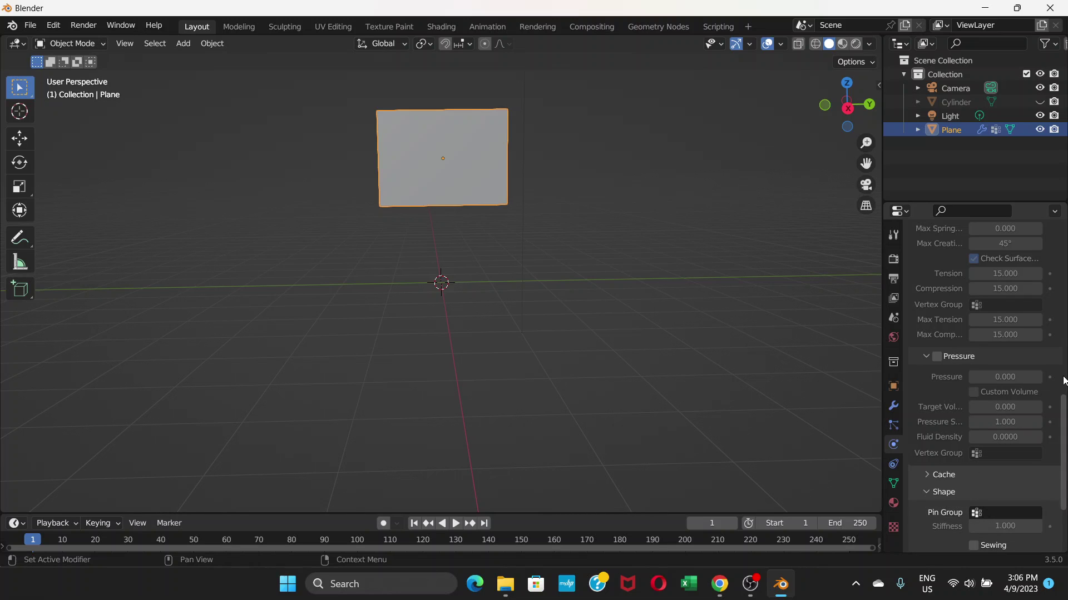
pyautogui.scroll(-3, 1065, 433)
pyautogui.scroll(-2, 1065, 433)
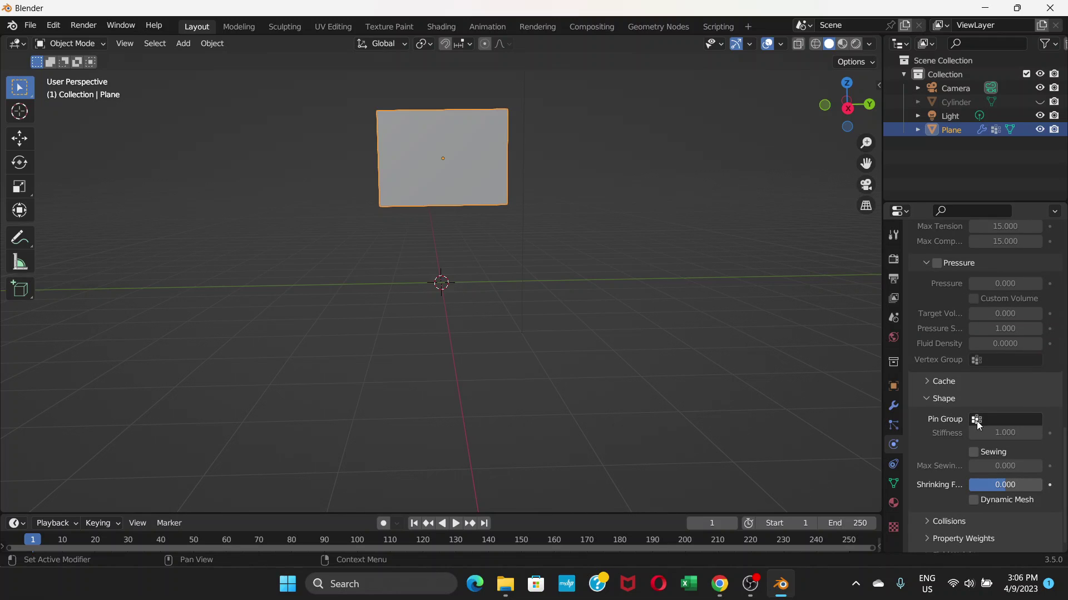
pyautogui.click(986, 420)
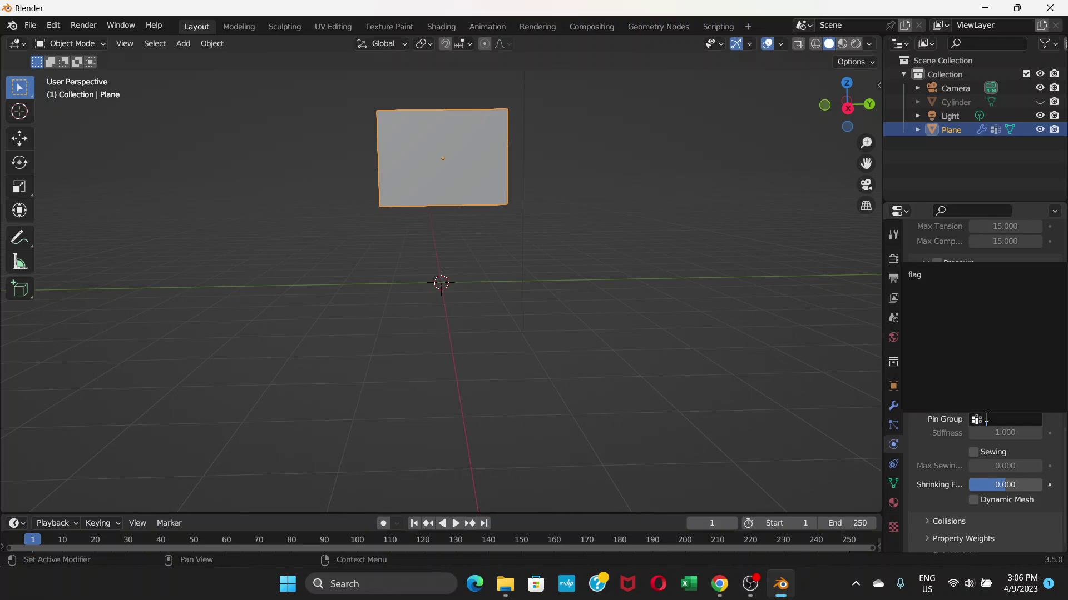
pyautogui.click(922, 275)
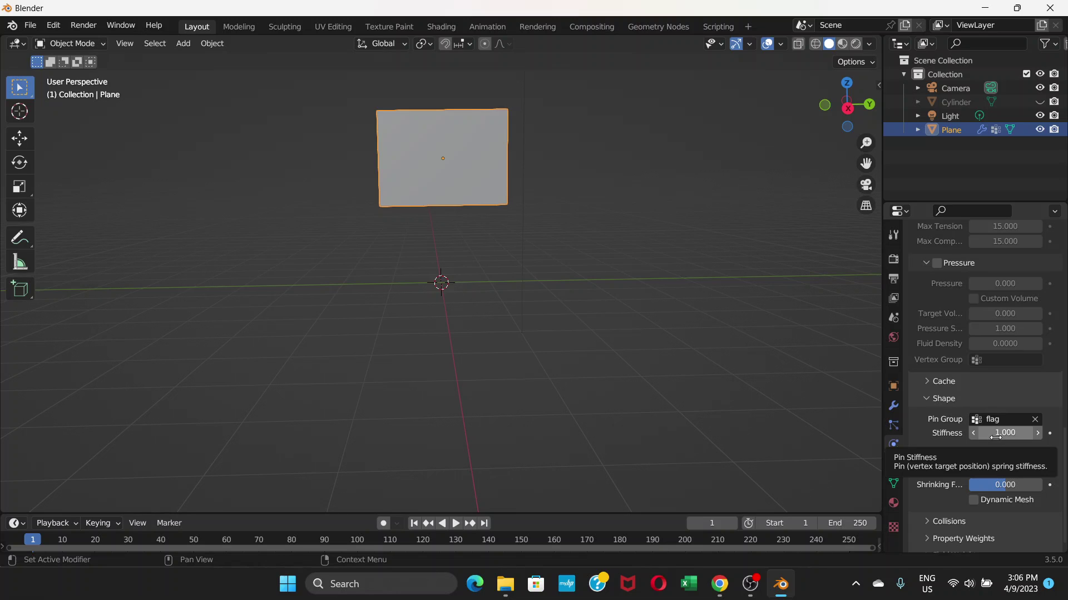
pyautogui.scroll(2, 917, 396)
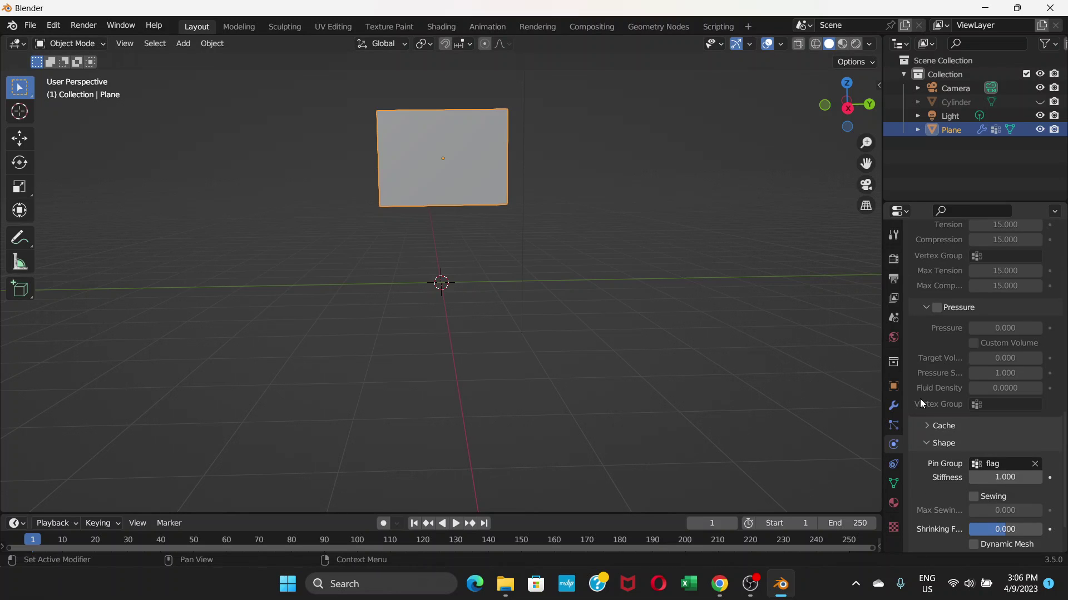
pyautogui.scroll(-3, 1063, 427)
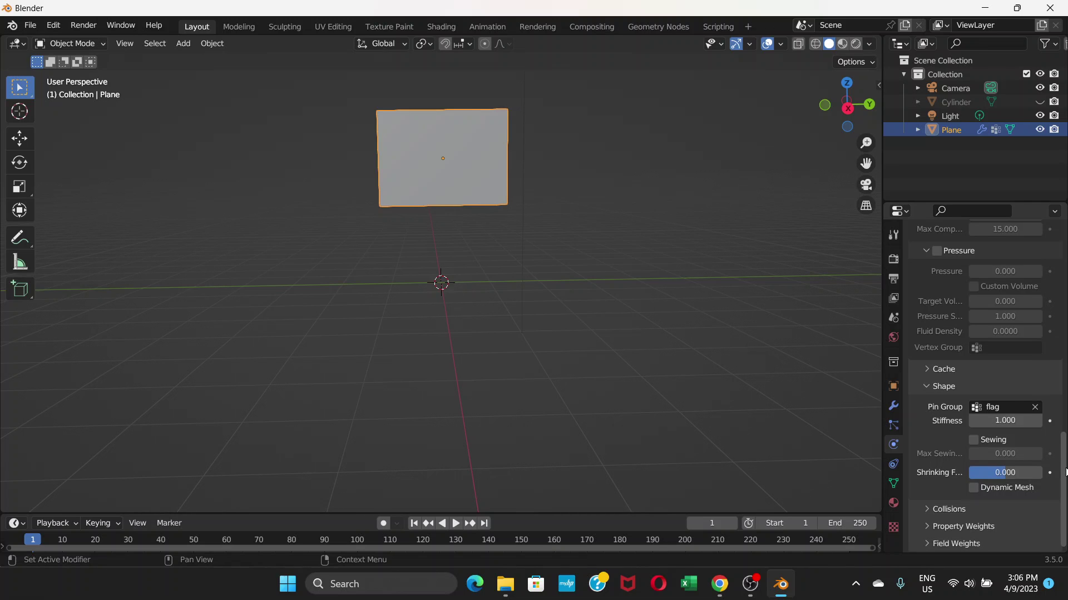
pyautogui.moveTo(1064, 471); pyautogui.dragTo(1064, 299)
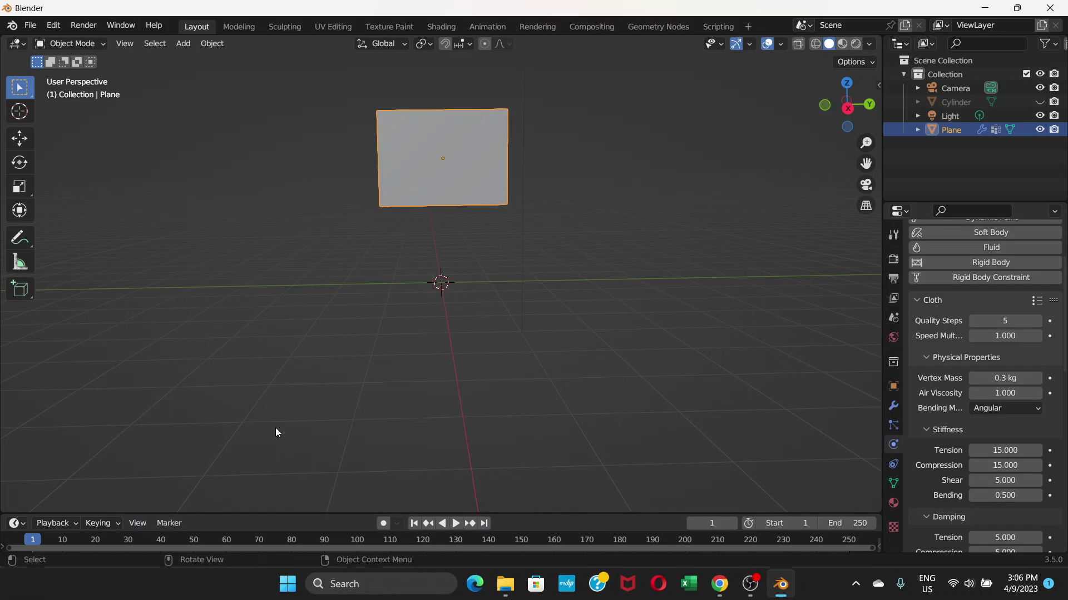
pyautogui.press('space')
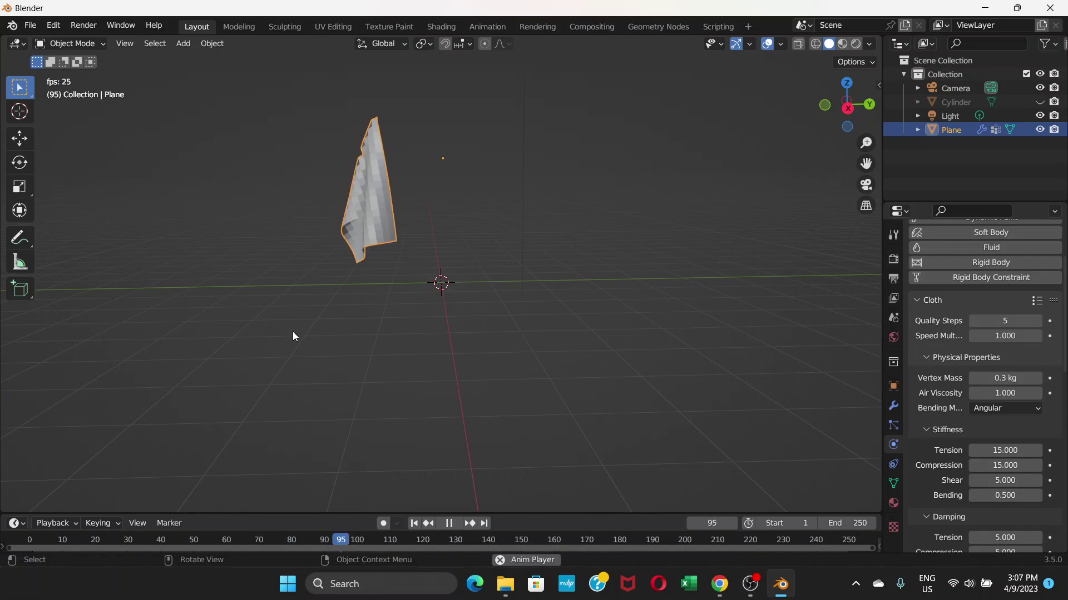
pyautogui.press('space')
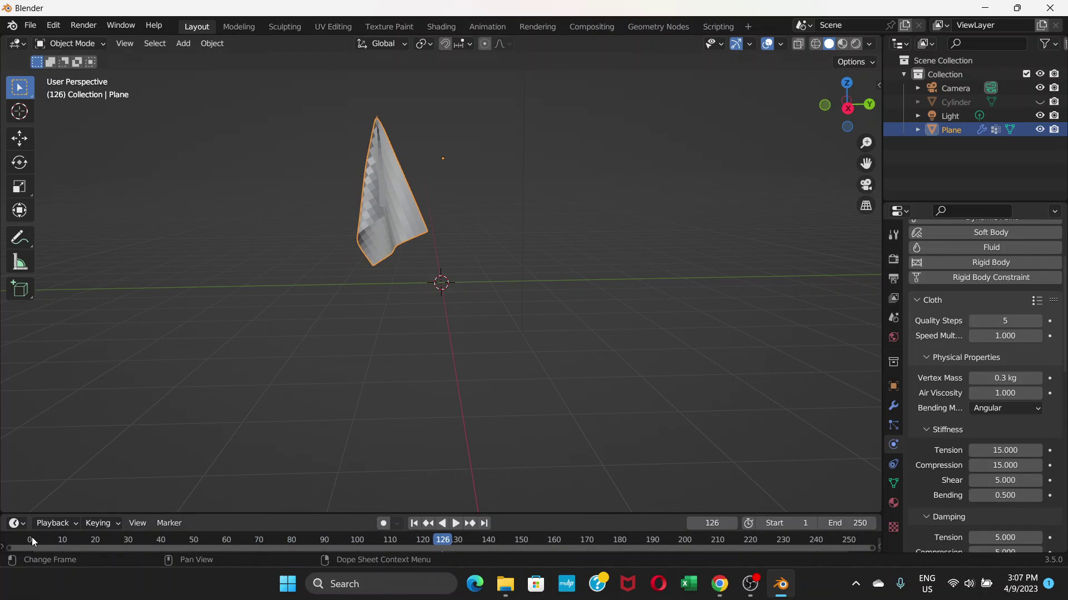
pyautogui.click(32, 537)
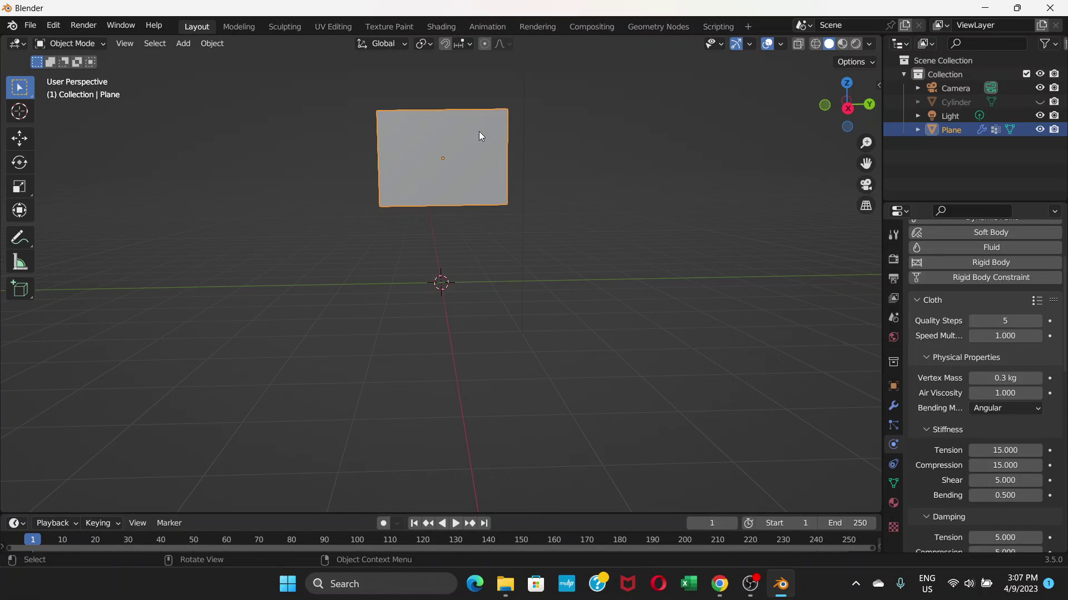
# Shade the cloth plane smooth, play the simulation briefly, then scrub back to frame 1
pyautogui.rightClick(449, 144)
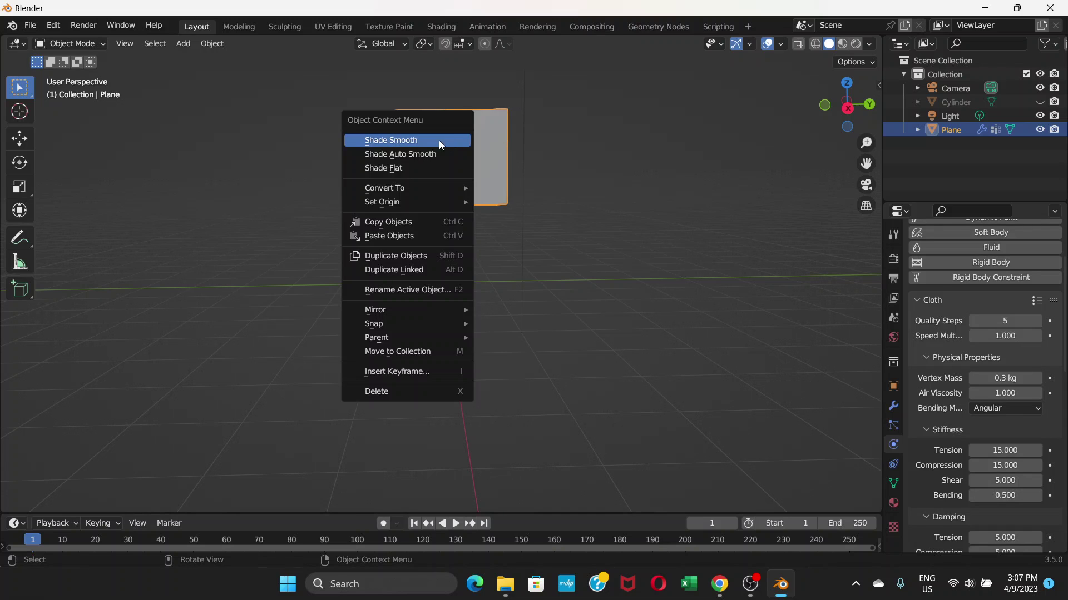
pyautogui.click(396, 140)
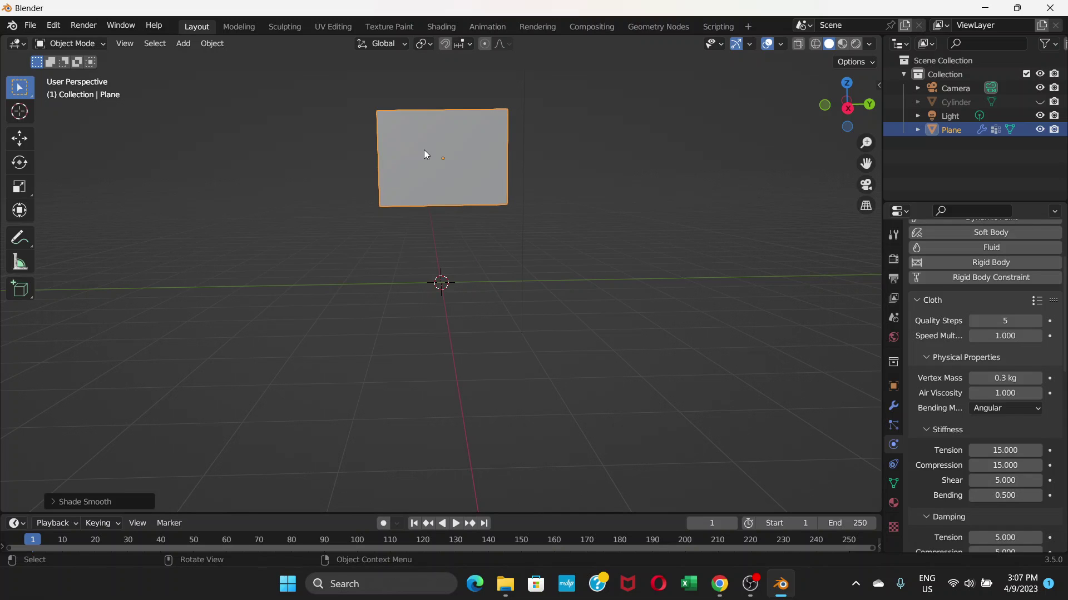
pyautogui.press('space')
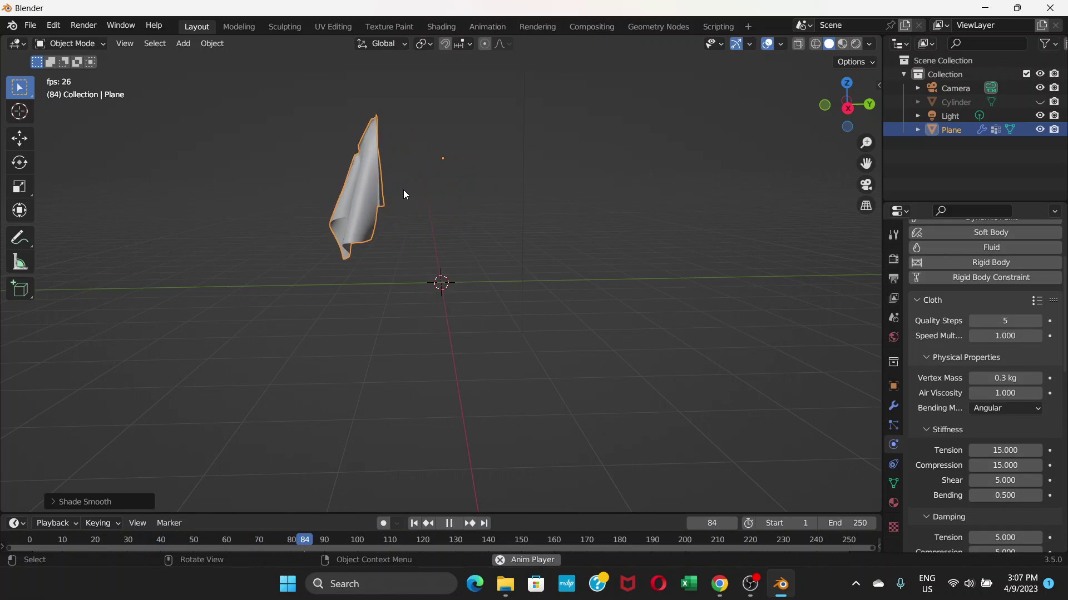
pyautogui.press('space')
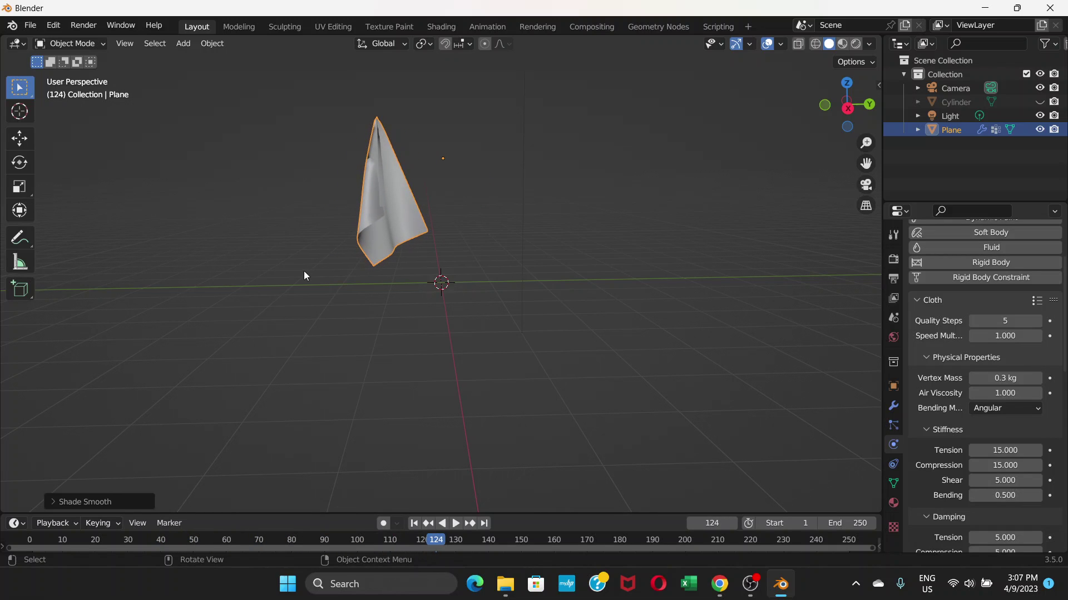
pyautogui.moveTo(298, 535); pyautogui.dragTo(34, 539)
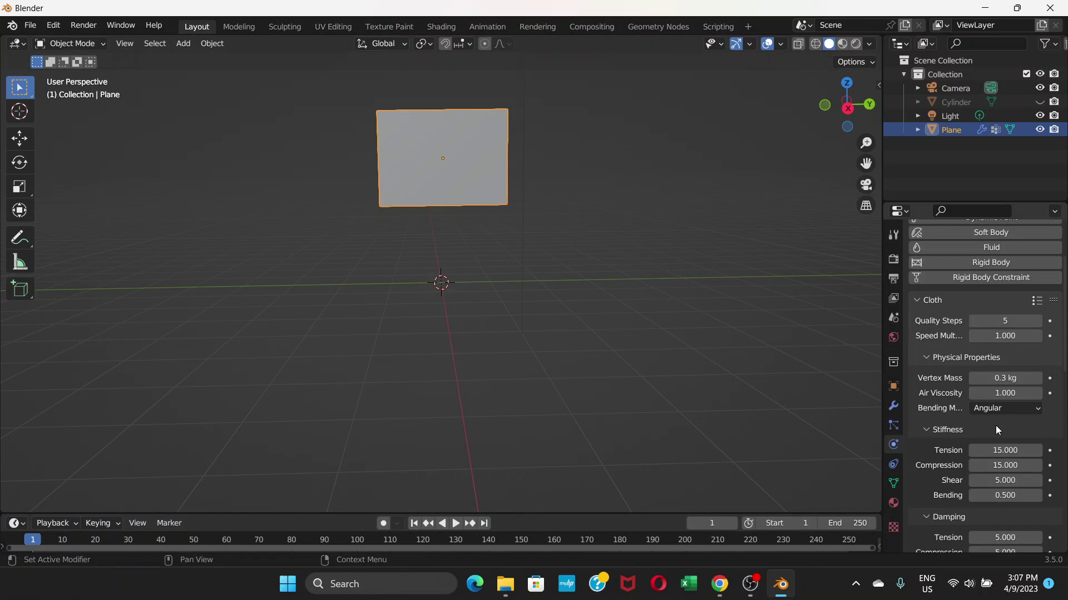
# Enable Self Collisions in the cloth Collisions settings (0.015 m distance)
pyautogui.scroll(-10, 943, 439)
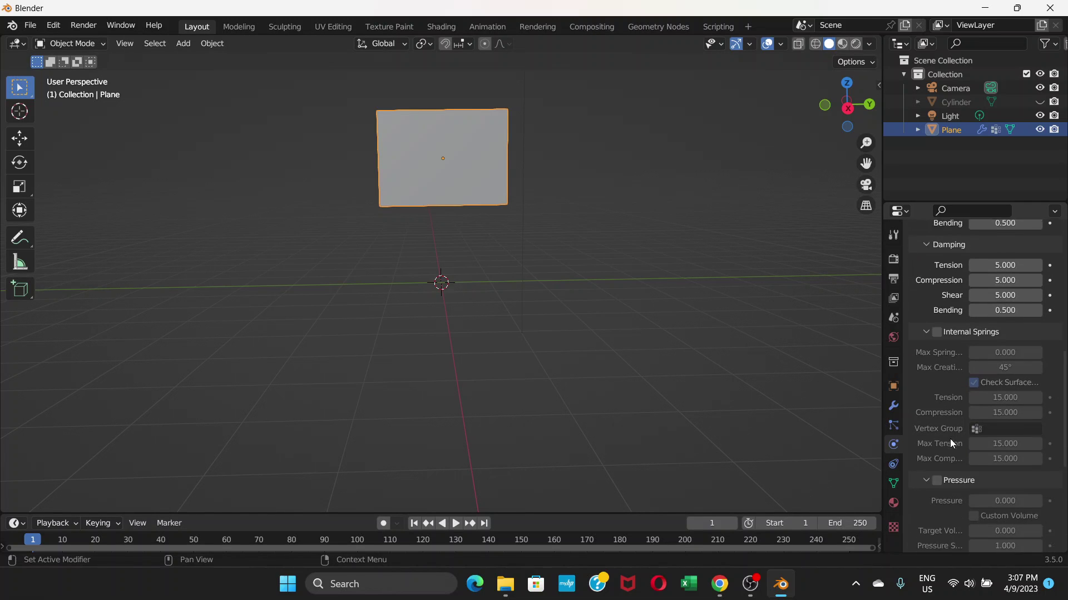
pyautogui.scroll(-10, 951, 440)
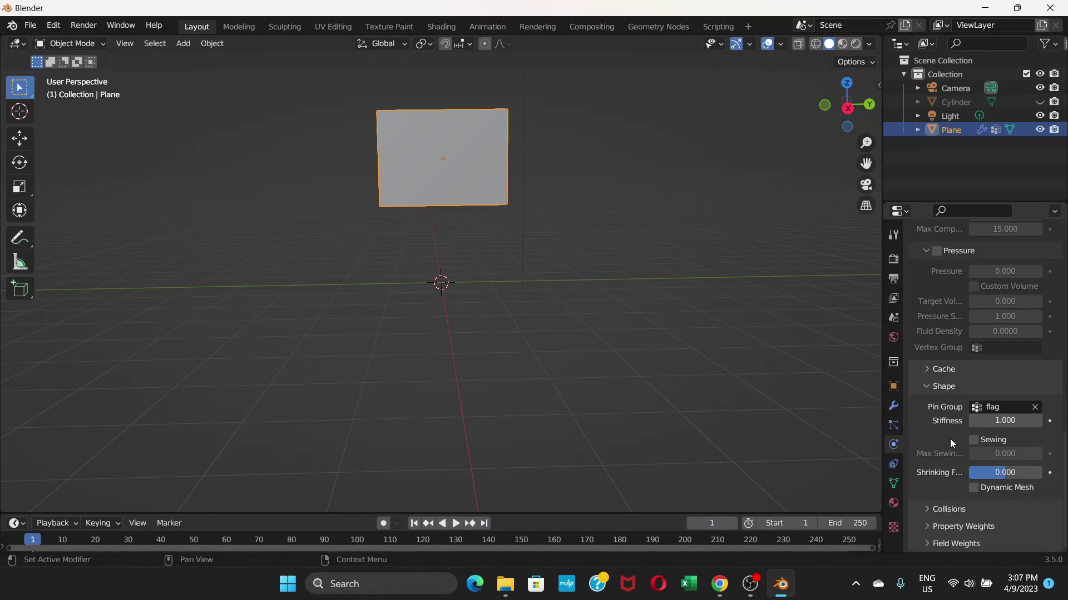
pyautogui.click(927, 508)
pyautogui.scroll(-6, 951, 445)
pyautogui.scroll(-4, 957, 433)
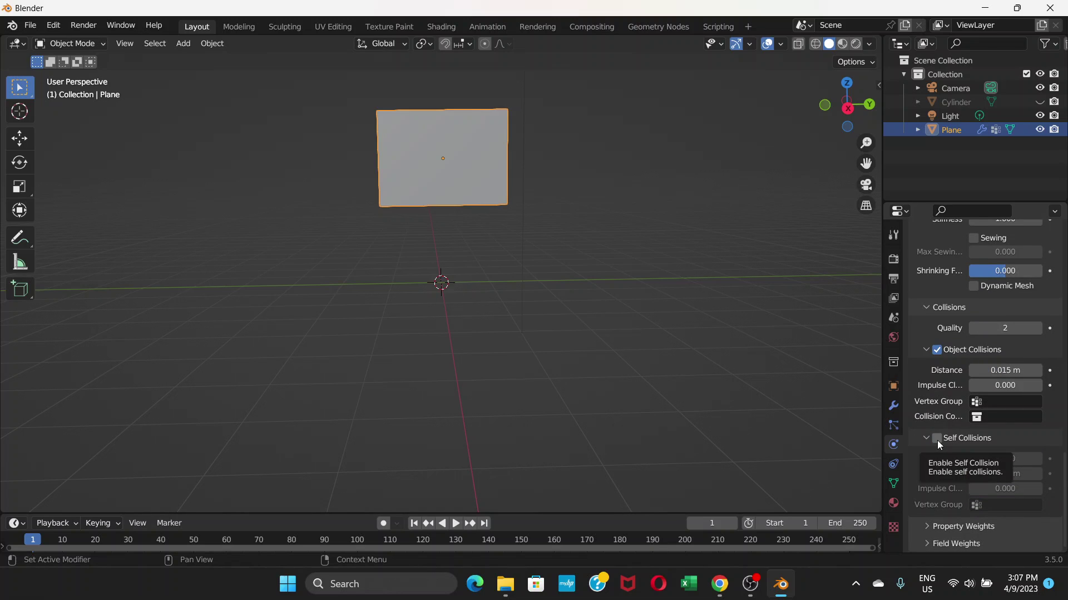
pyautogui.click(937, 439)
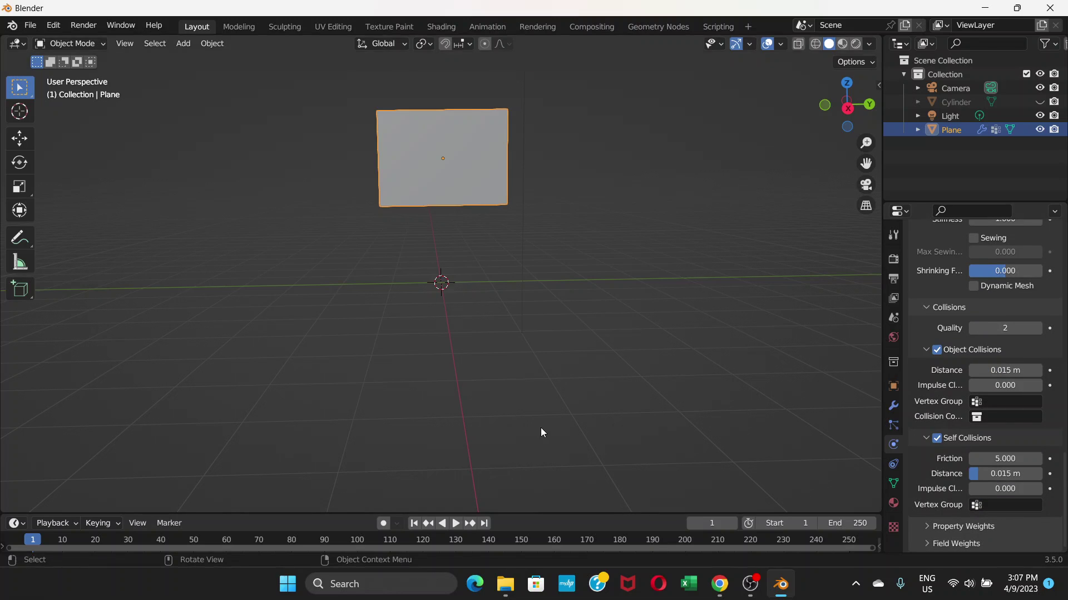
# Frame the flag in view and play the simulation to about frame 126
pyautogui.moveTo(128, 502); pyautogui.dragTo(121, 496, button='middle')
pyautogui.scroll(3, 372, 210)
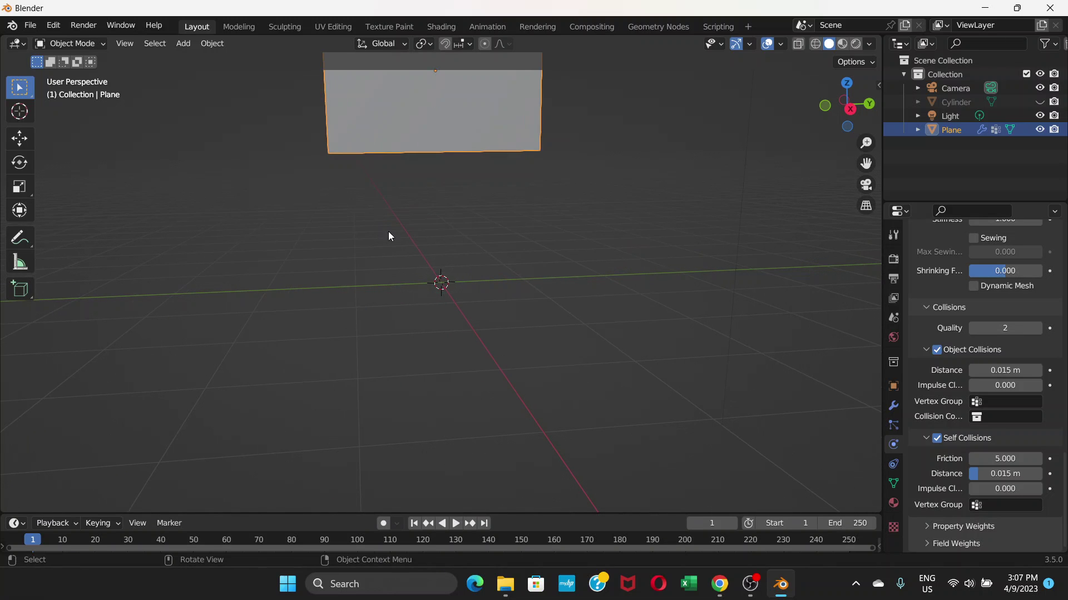
pyautogui.keyDown('shift'); pyautogui.moveTo(415, 232); pyautogui.dragTo(410, 387, button='middle'); pyautogui.keyUp('shift')
pyautogui.press('space')
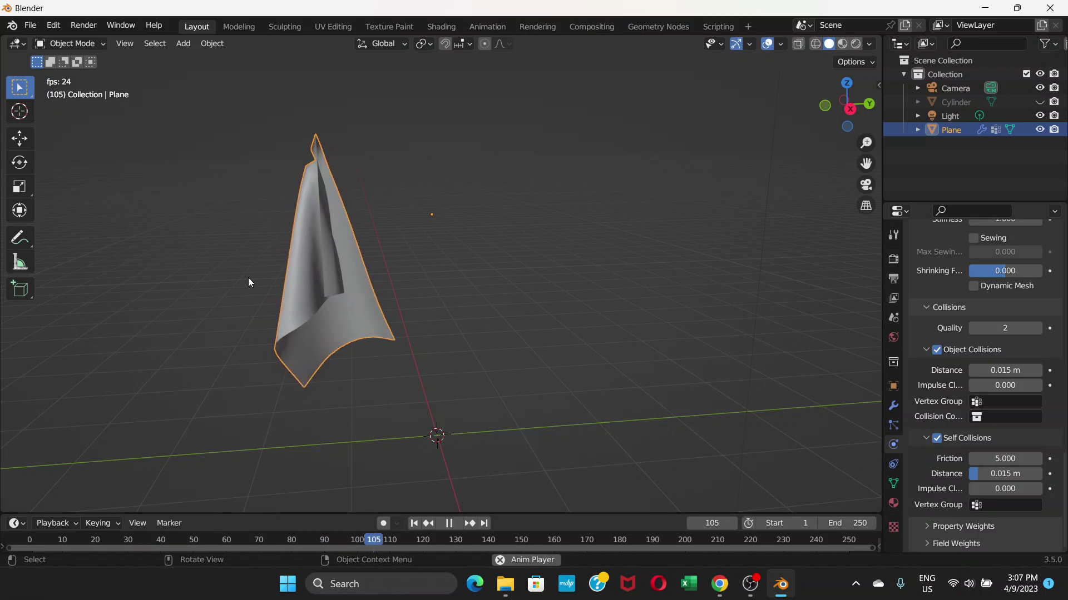
pyautogui.press('space')
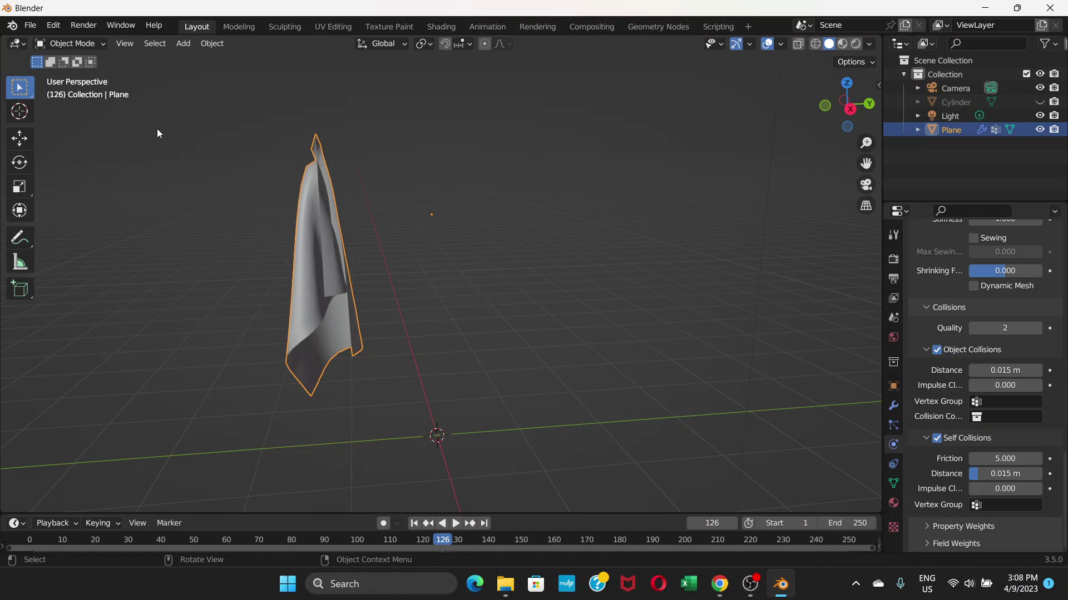
# Add a Wind force field and rotate it -90° about the X axis
pyautogui.click(179, 43)
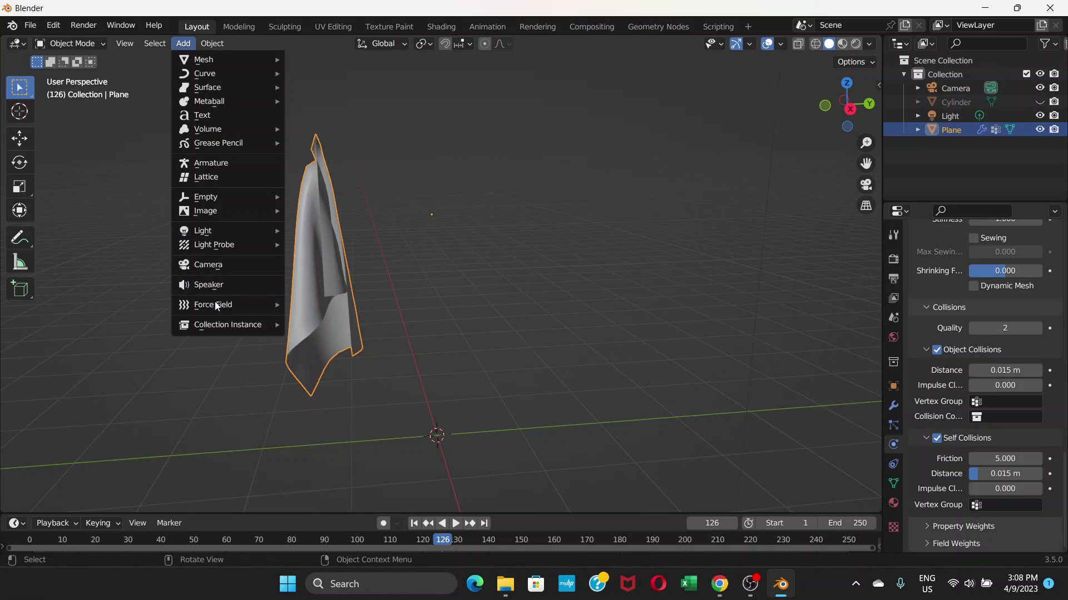
pyautogui.moveTo(217, 305)
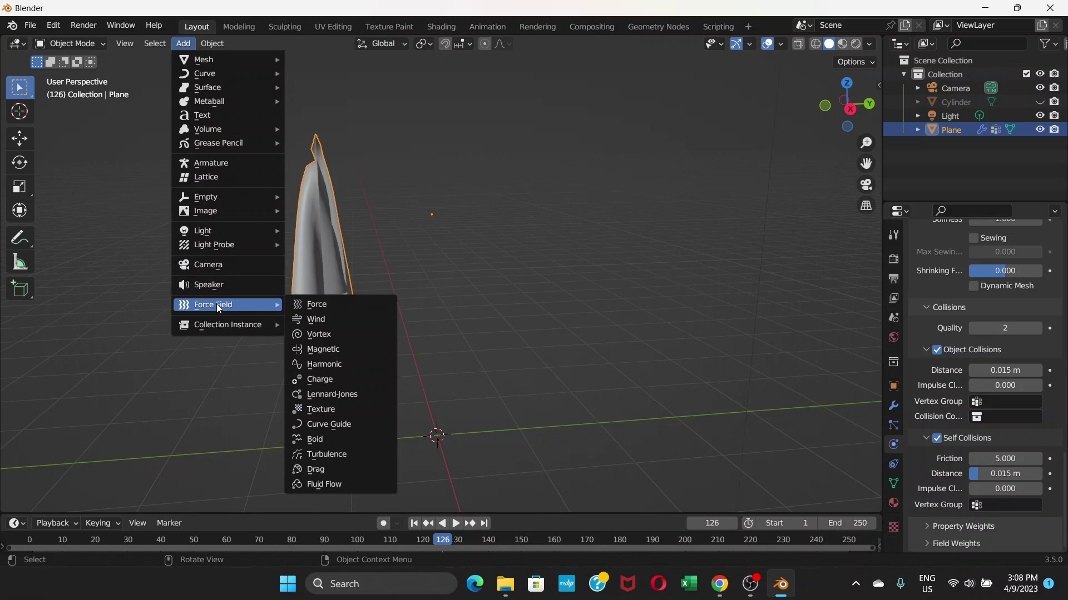
pyautogui.click(312, 319)
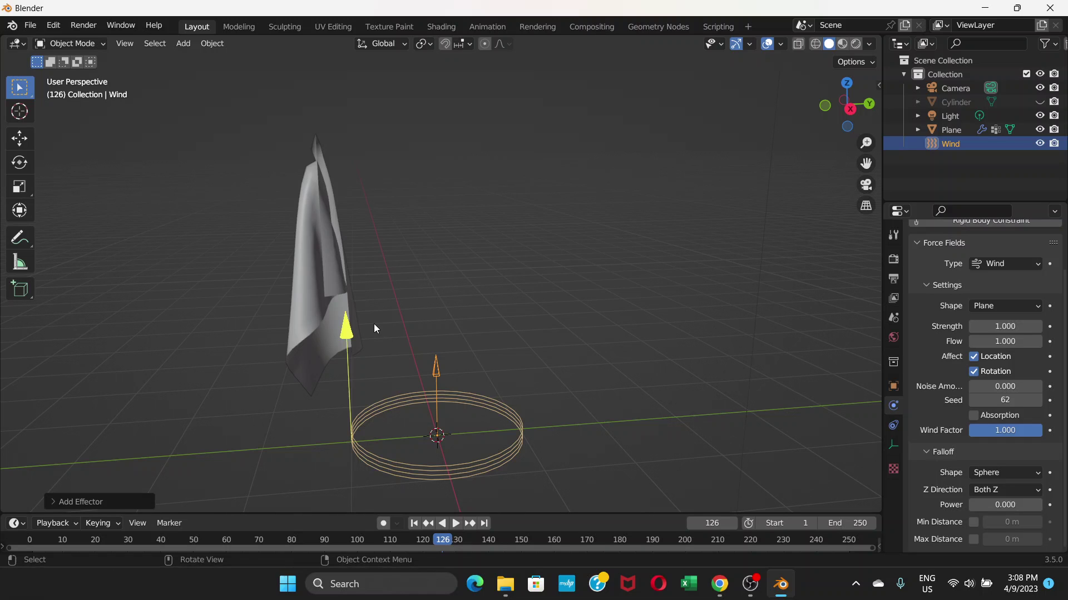
pyautogui.press('r')
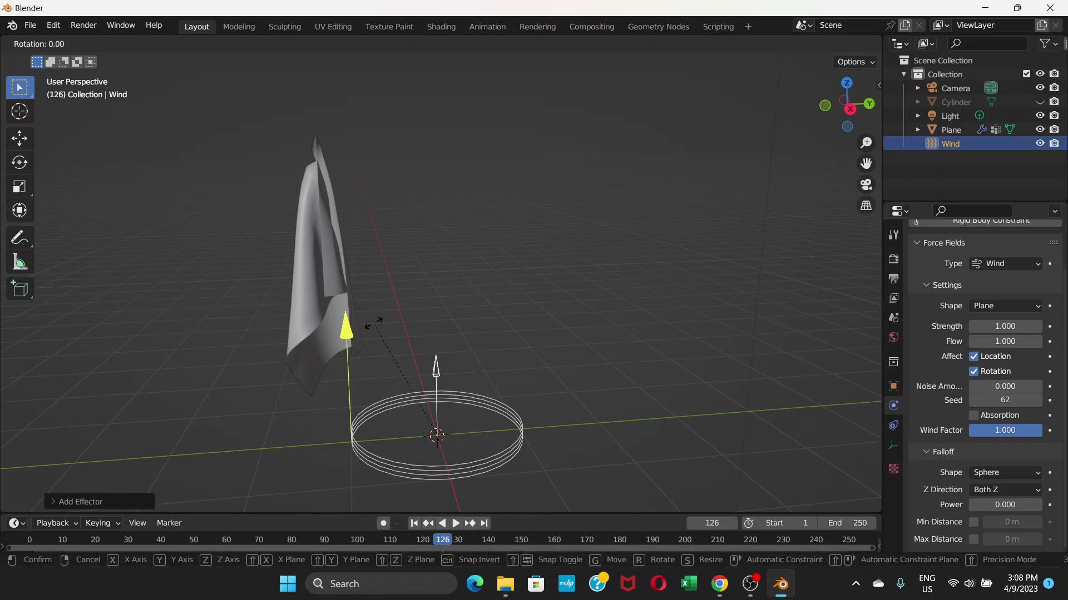
pyautogui.press('x')
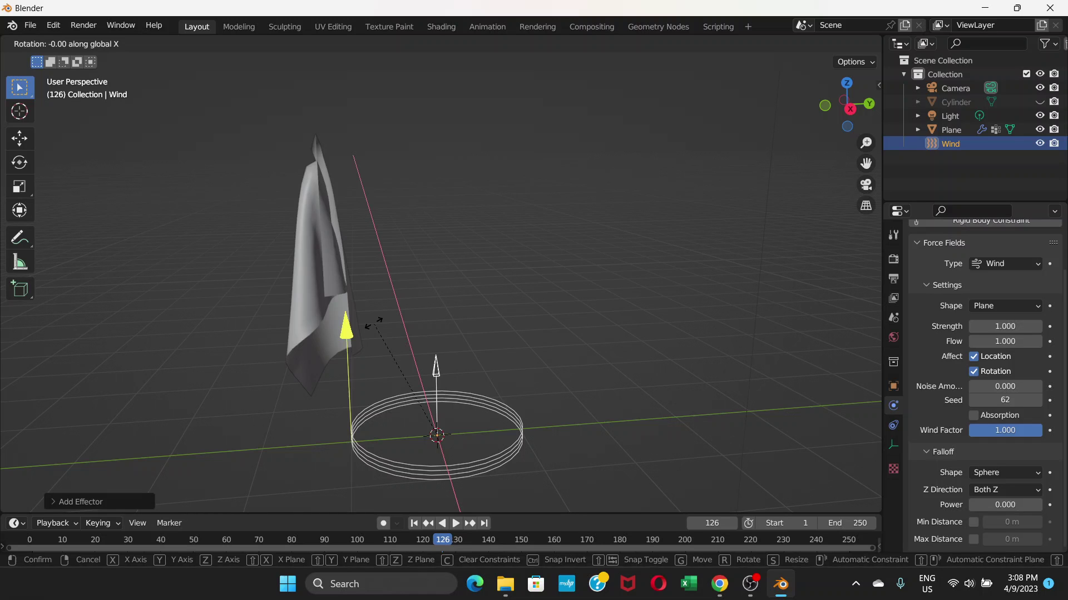
pyautogui.write('-90')
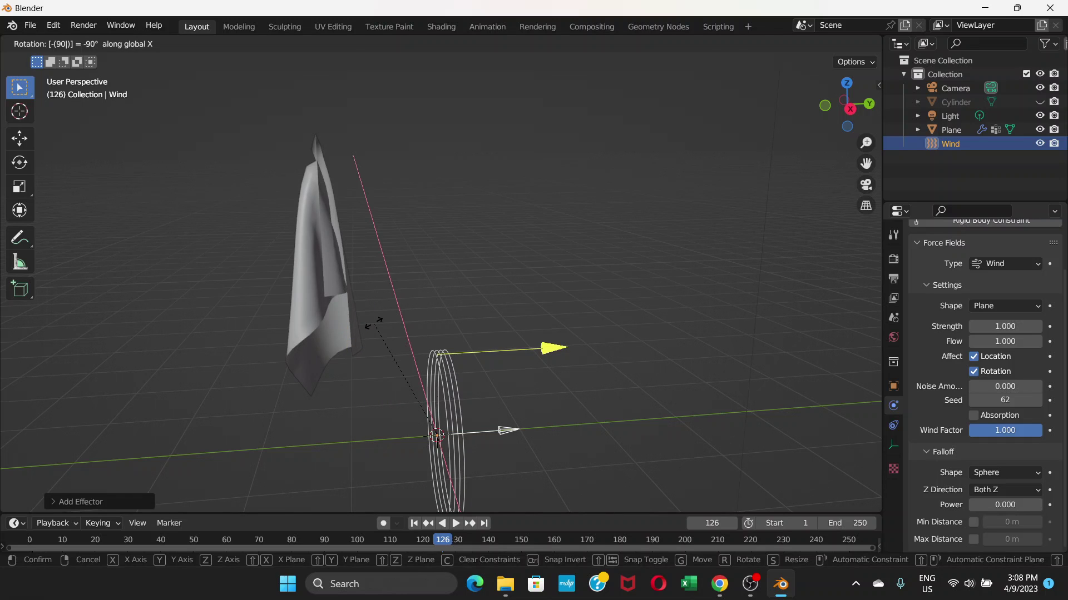
pyautogui.press('Return')
# Move the wind field near the cloth, then replay the simulation from frame 1 to test it
pyautogui.moveTo(455, 336); pyautogui.dragTo(437, 304, button='middle')
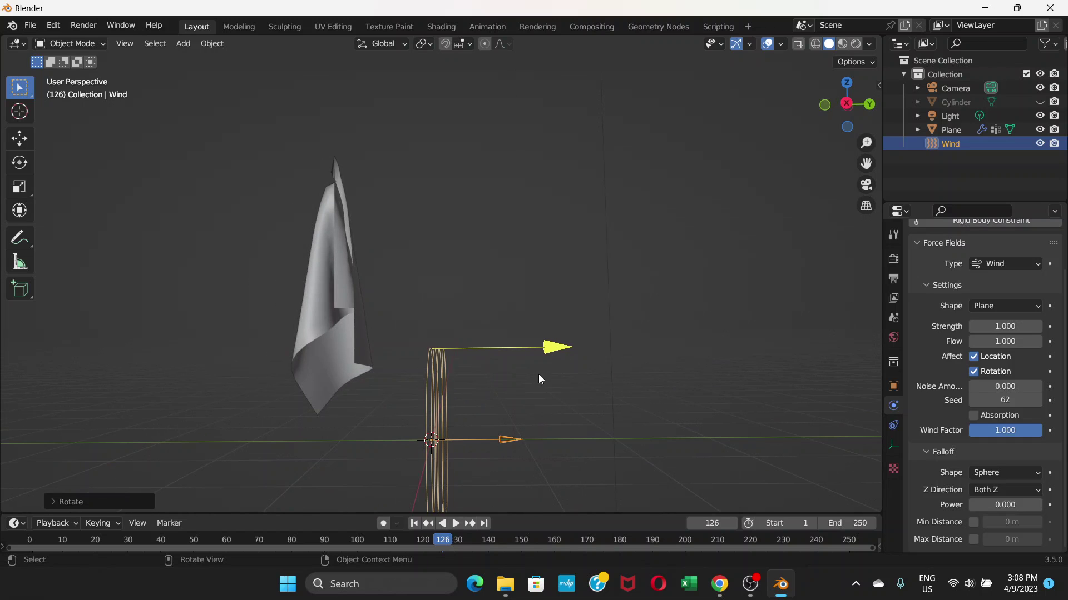
pyautogui.press('g')
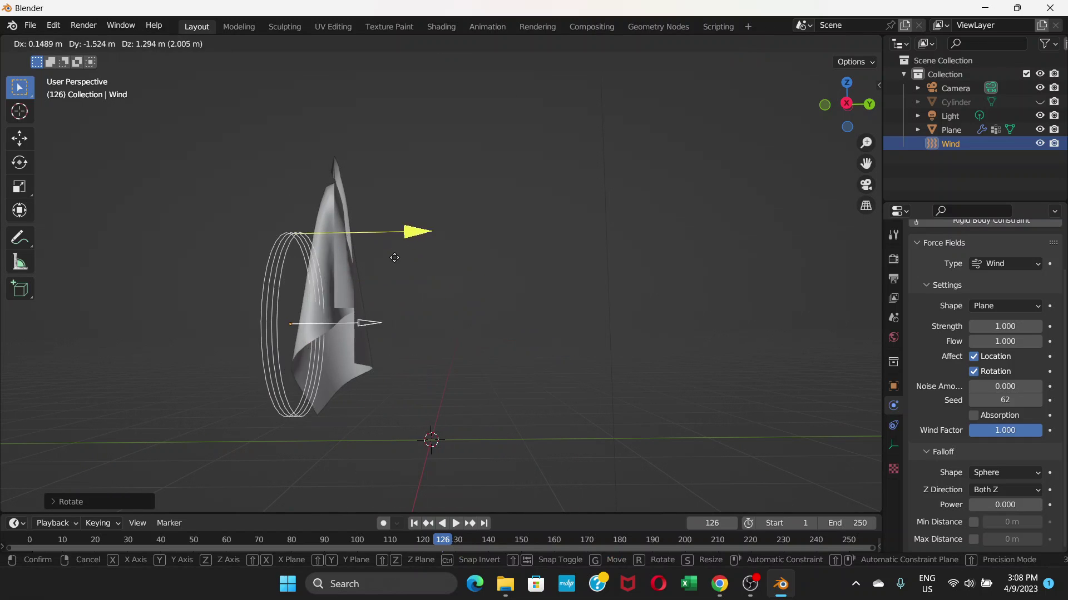
pyautogui.click(398, 203)
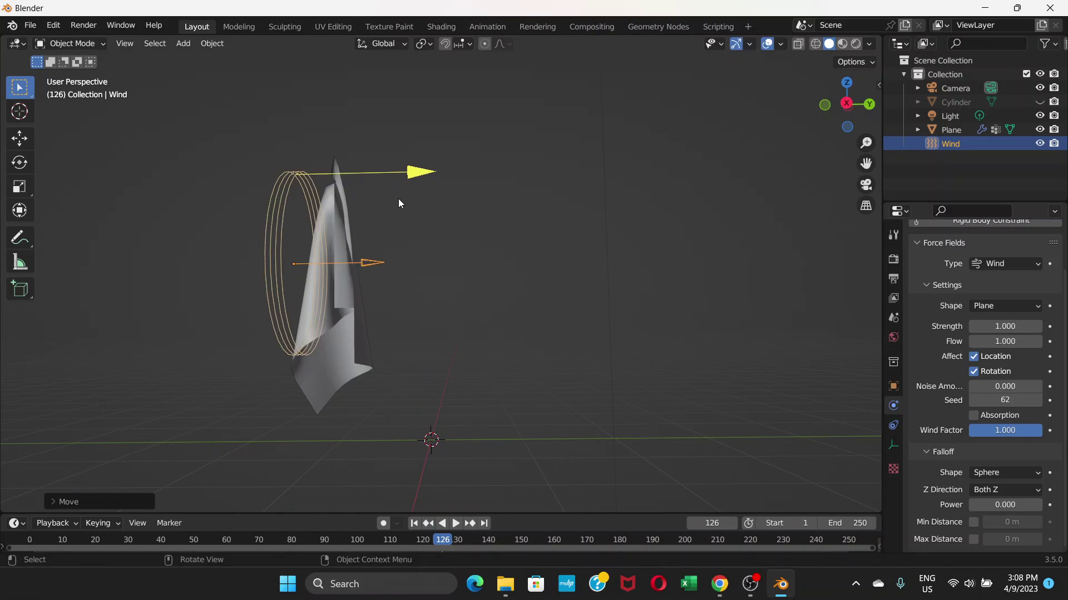
pyautogui.moveTo(399, 203); pyautogui.dragTo(371, 382, button='middle')
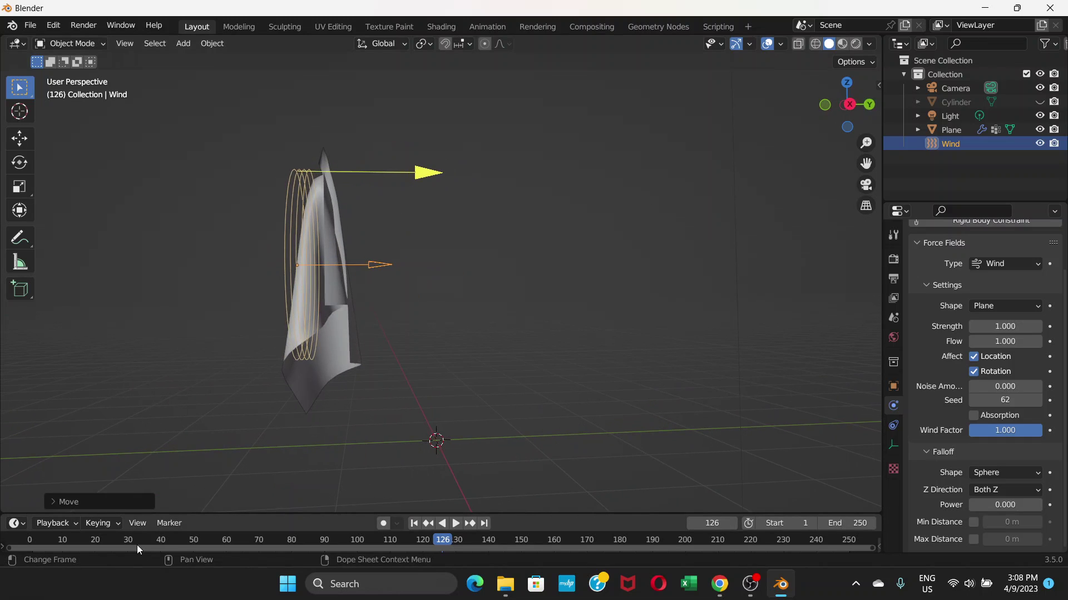
pyautogui.hotkey('shift', 'Left')
pyautogui.press('space')
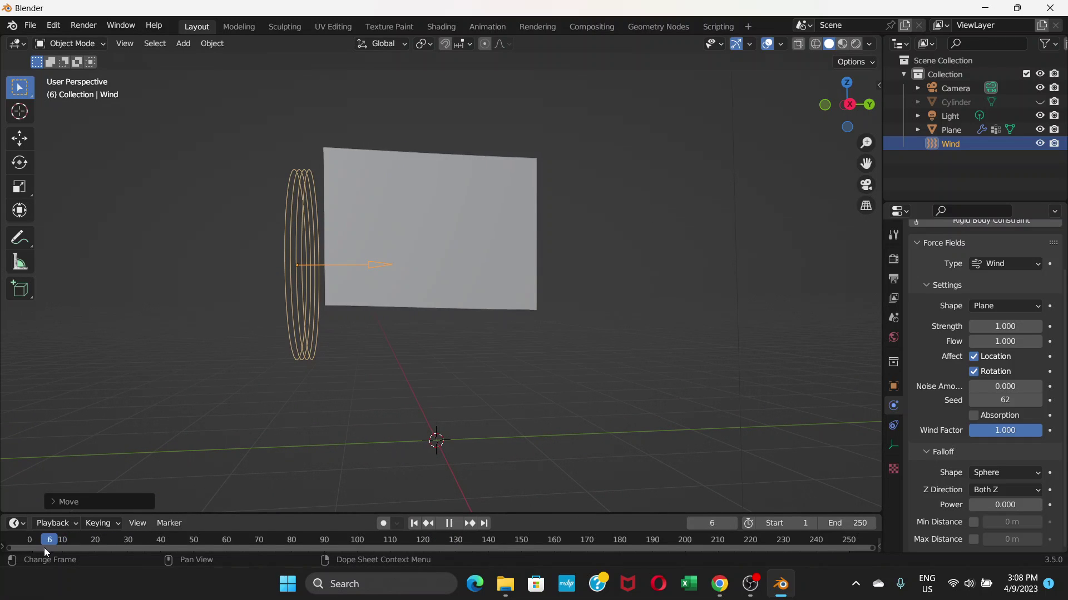
pyautogui.press('Escape')
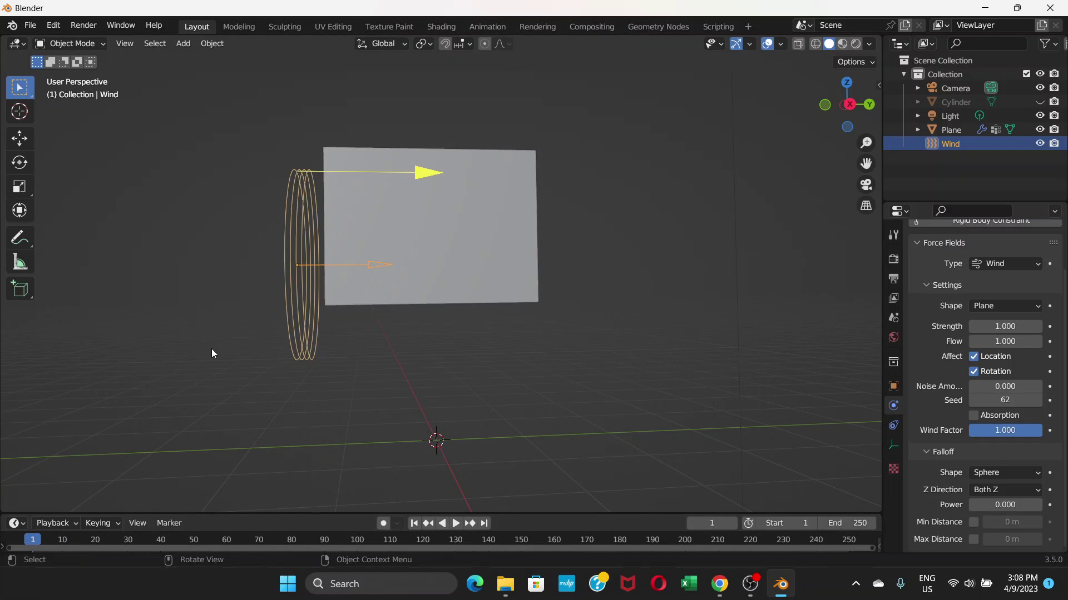
# Reposition the wind field, raising then lowering it until it sits level beside the plane
pyautogui.press('g')
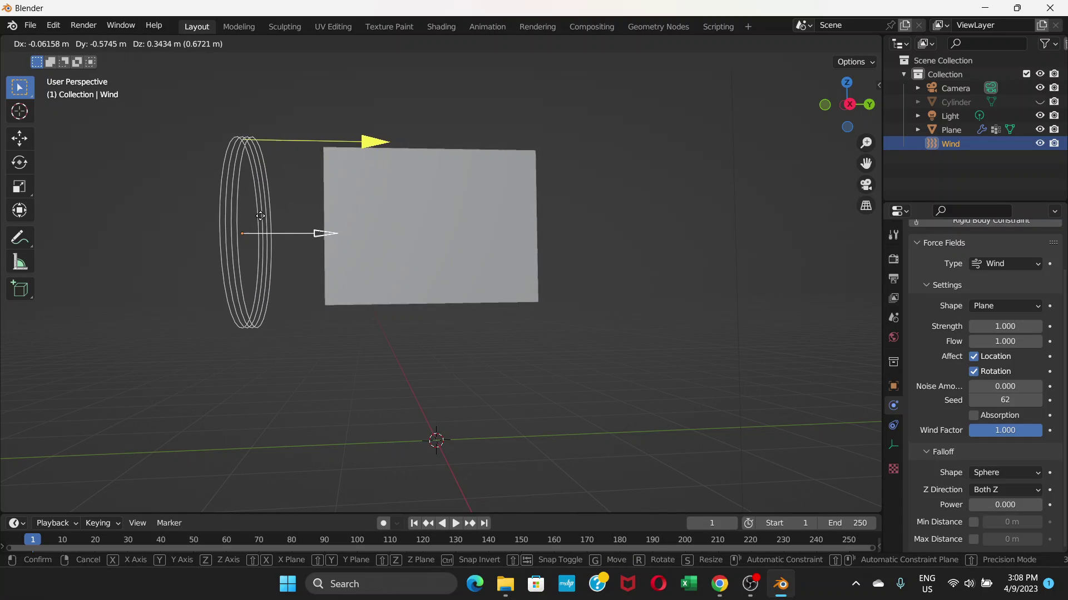
pyautogui.click(266, 216)
pyautogui.moveTo(271, 216); pyautogui.dragTo(288, 344, button='middle')
pyautogui.press('g')
pyautogui.click(301, 236)
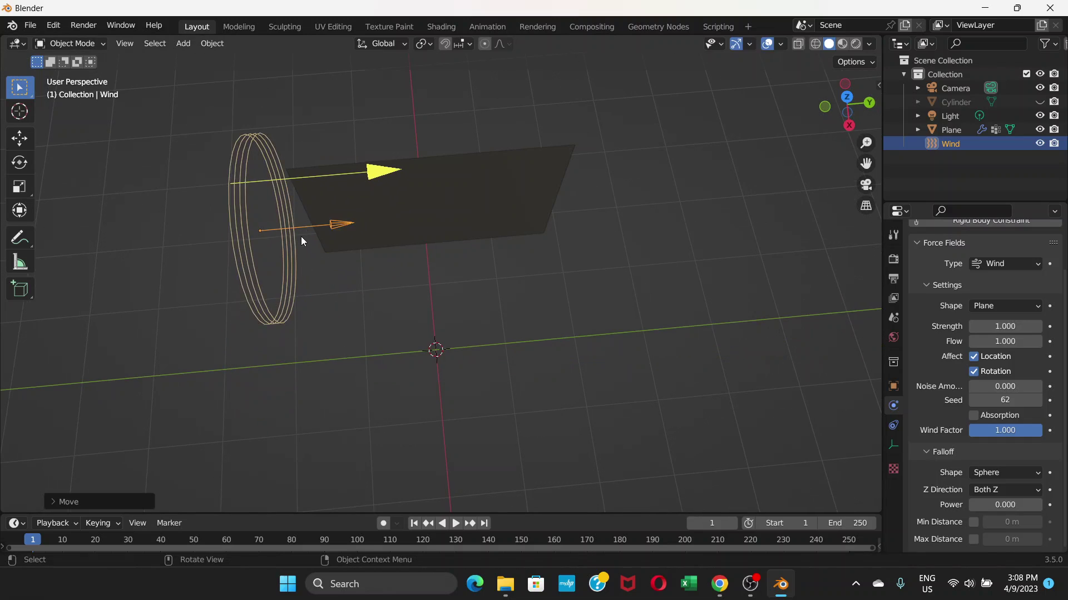
pyautogui.moveTo(302, 236); pyautogui.dragTo(402, 272, button='middle')
pyautogui.moveTo(396, 351); pyautogui.dragTo(307, 176, button='middle')
pyautogui.press('g')
pyautogui.click(309, 214)
pyautogui.moveTo(383, 188); pyautogui.dragTo(369, 190, button='middle')
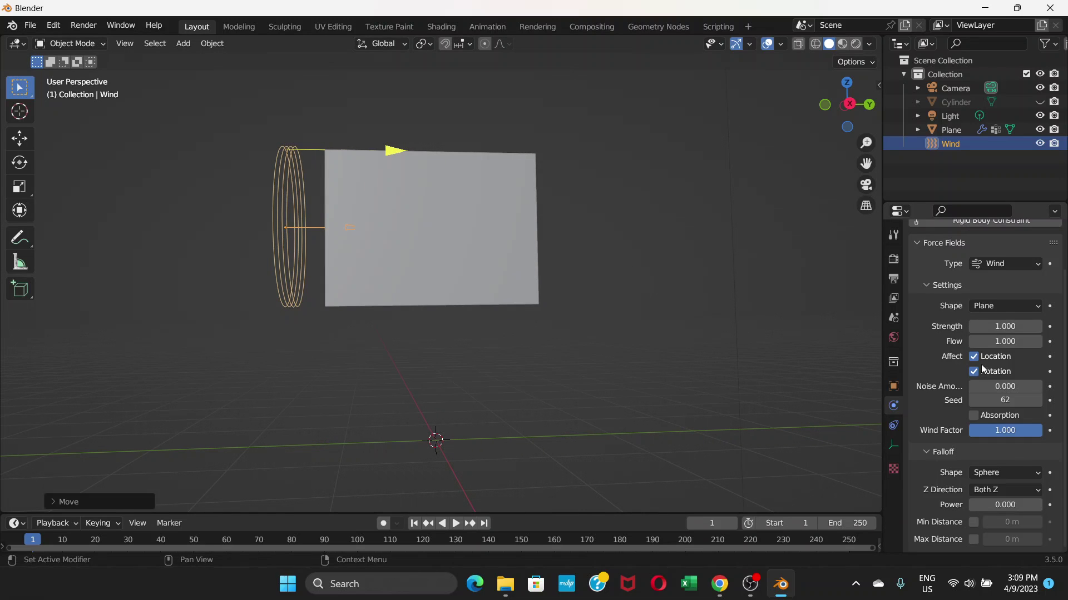
# Drag the wind strength up, preview the playback, then enter a Strength of 1000
pyautogui.scroll(3, 983, 375)
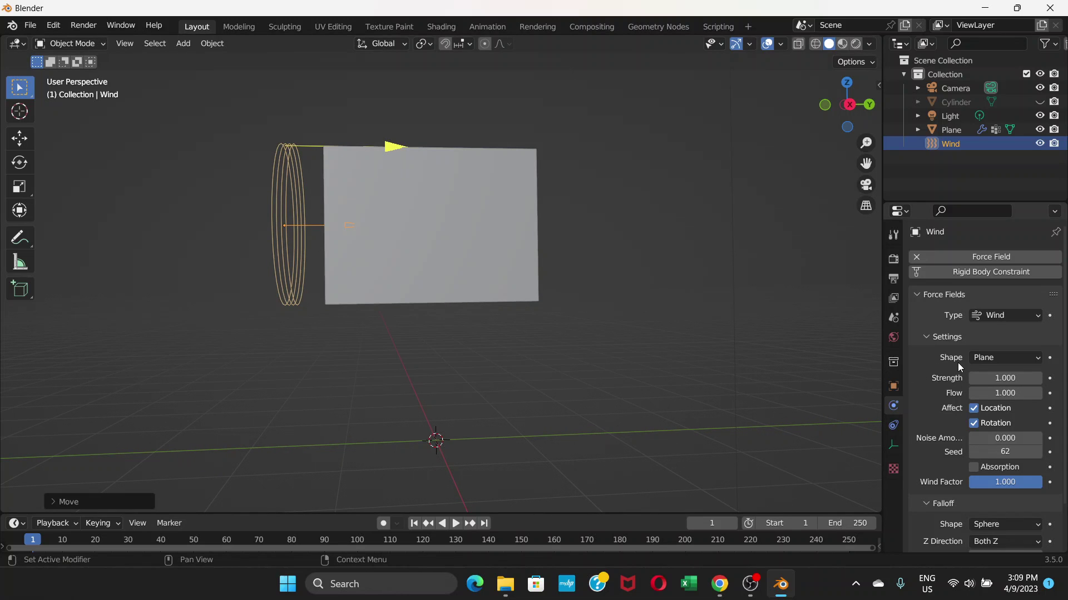
pyautogui.scroll(-1, 942, 426)
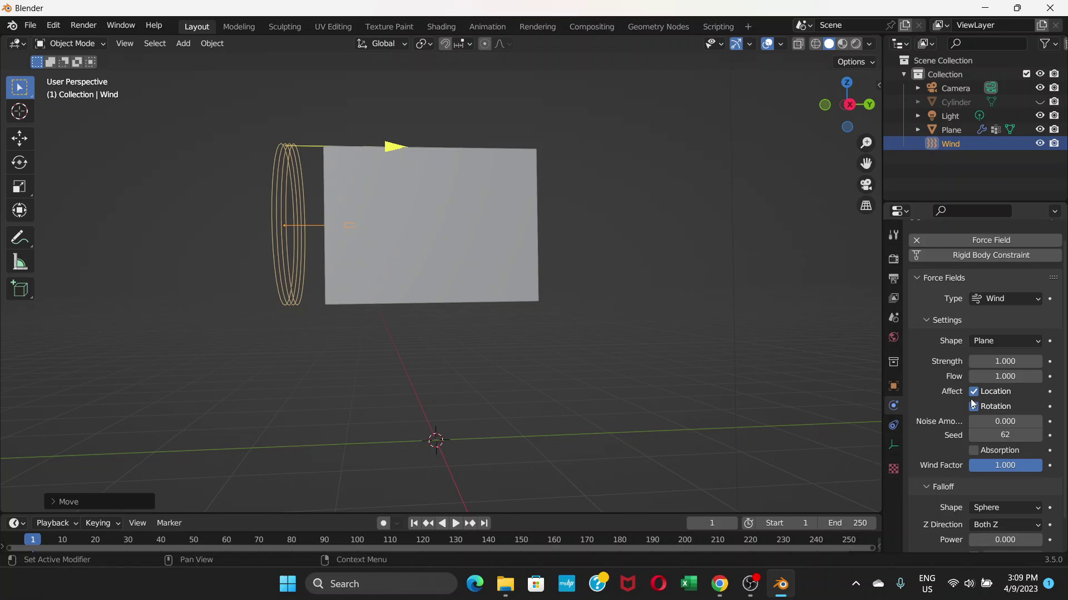
pyautogui.scroll(-2, 953, 438)
pyautogui.scroll(3, 951, 434)
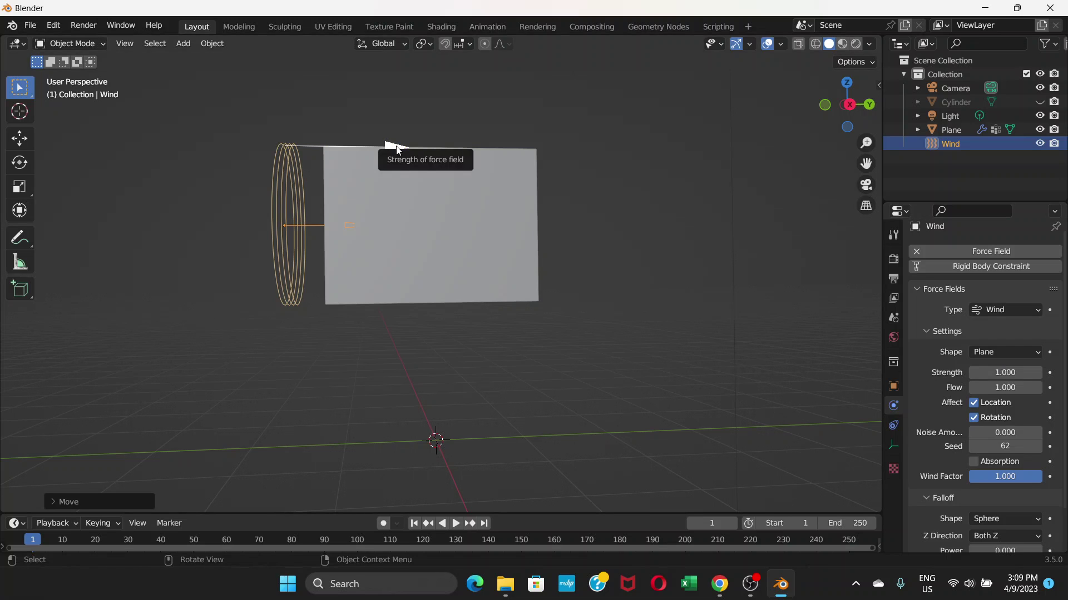
pyautogui.moveTo(398, 150); pyautogui.dragTo(438, 150)
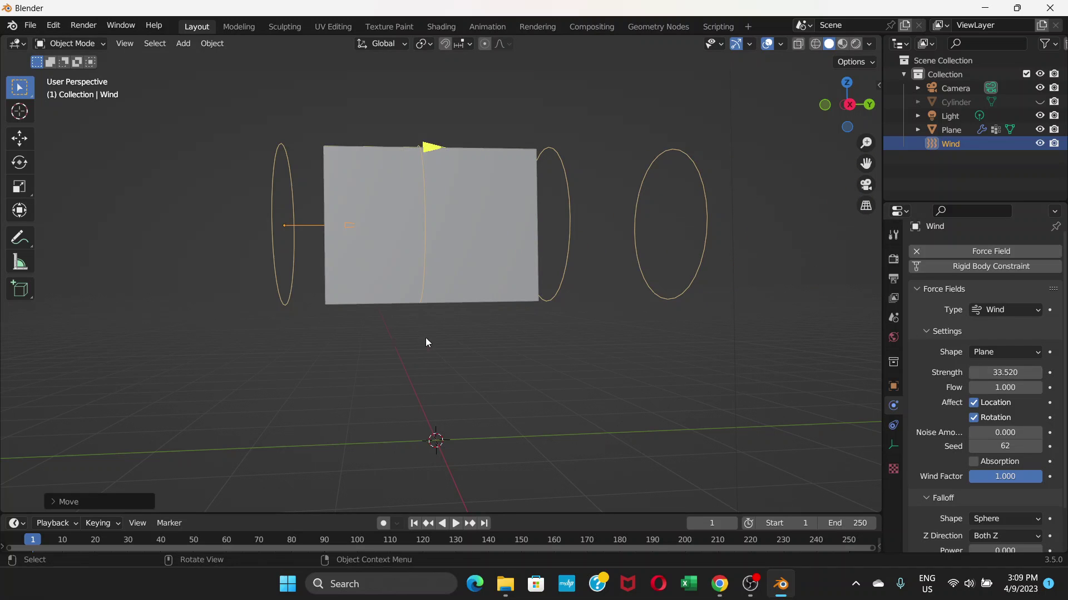
pyautogui.press('space')
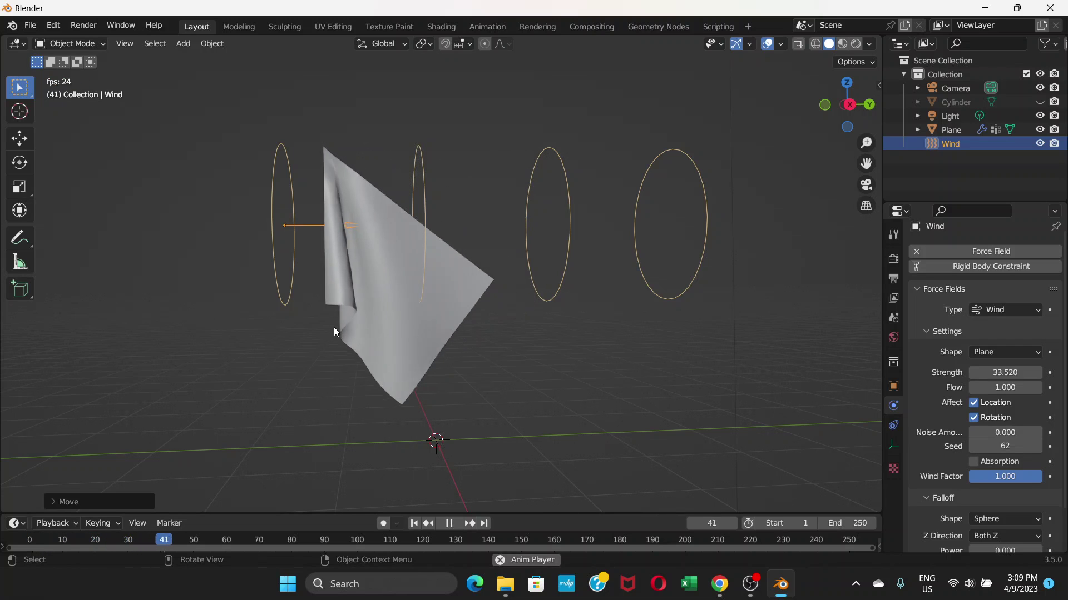
pyautogui.press('space')
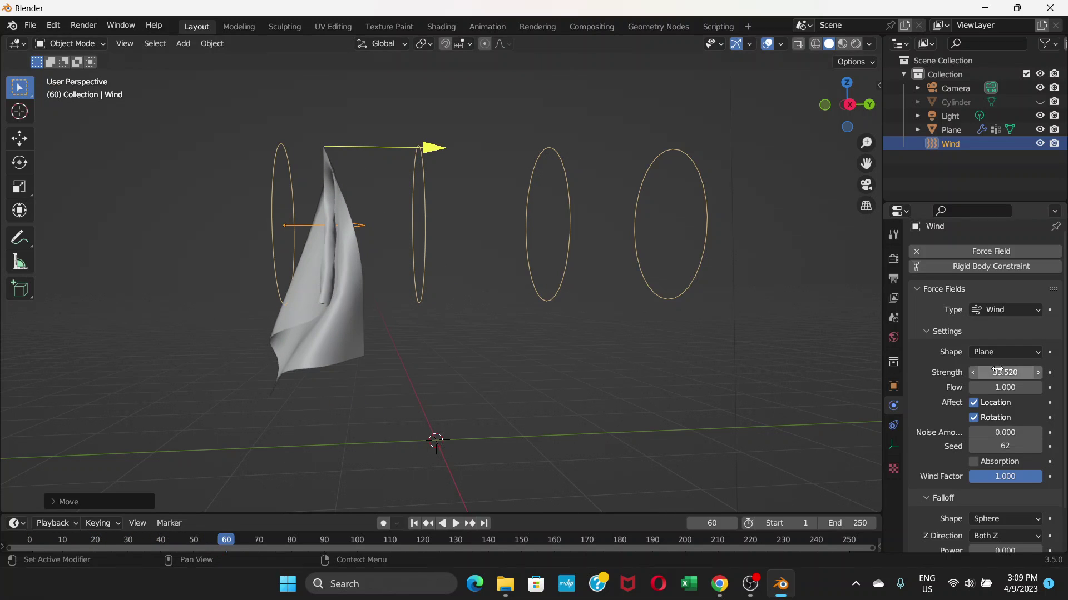
pyautogui.click(1029, 372)
pyautogui.write('1000')
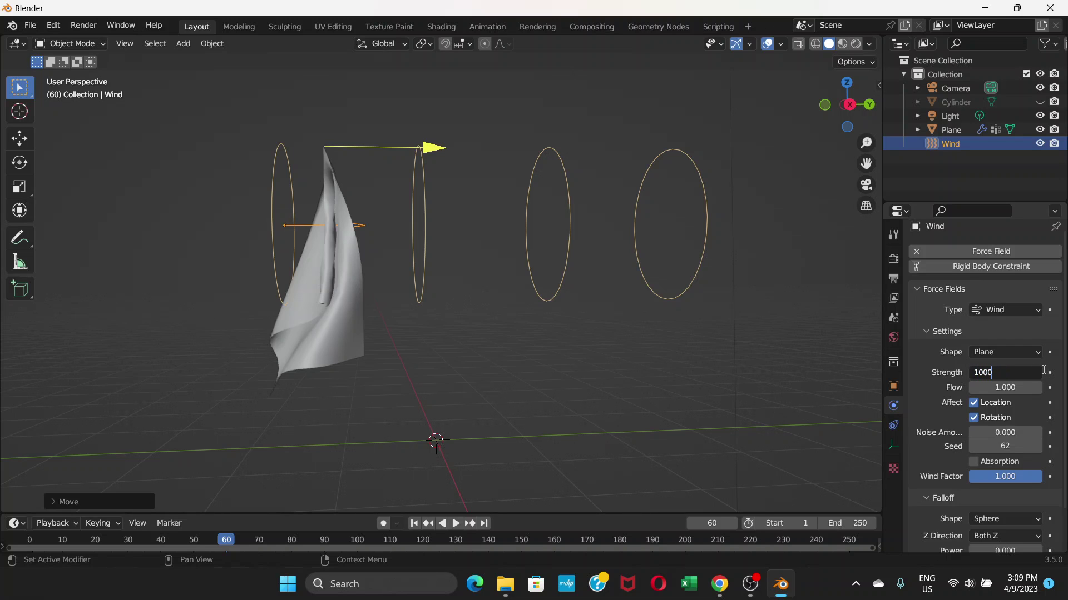
pyautogui.press('Return')
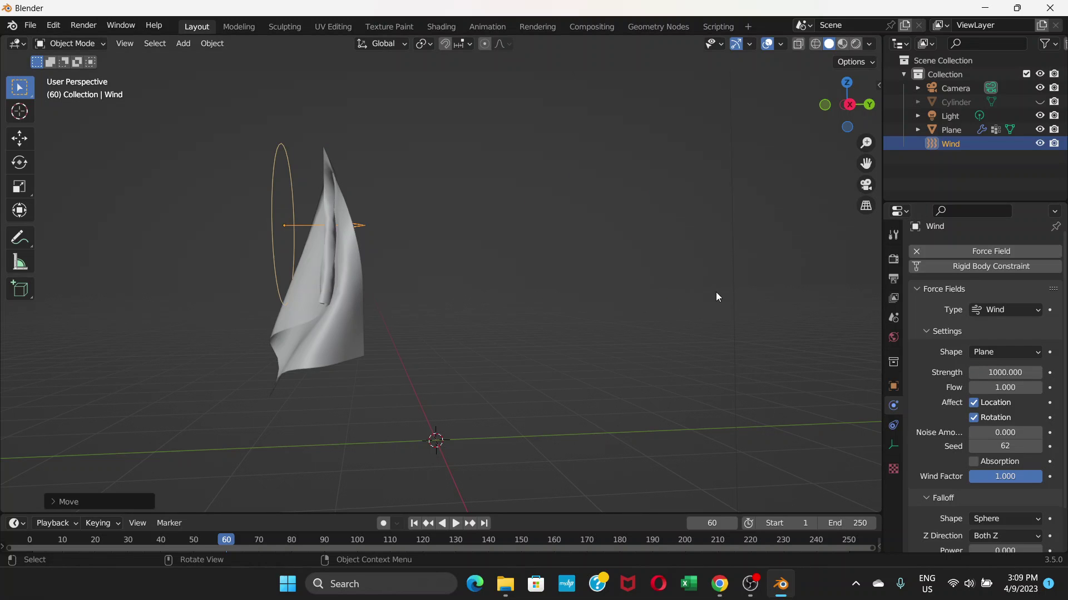
# Play and pause the simulation twice to watch the flag billow under the 1000-strength wind
pyautogui.press('space')
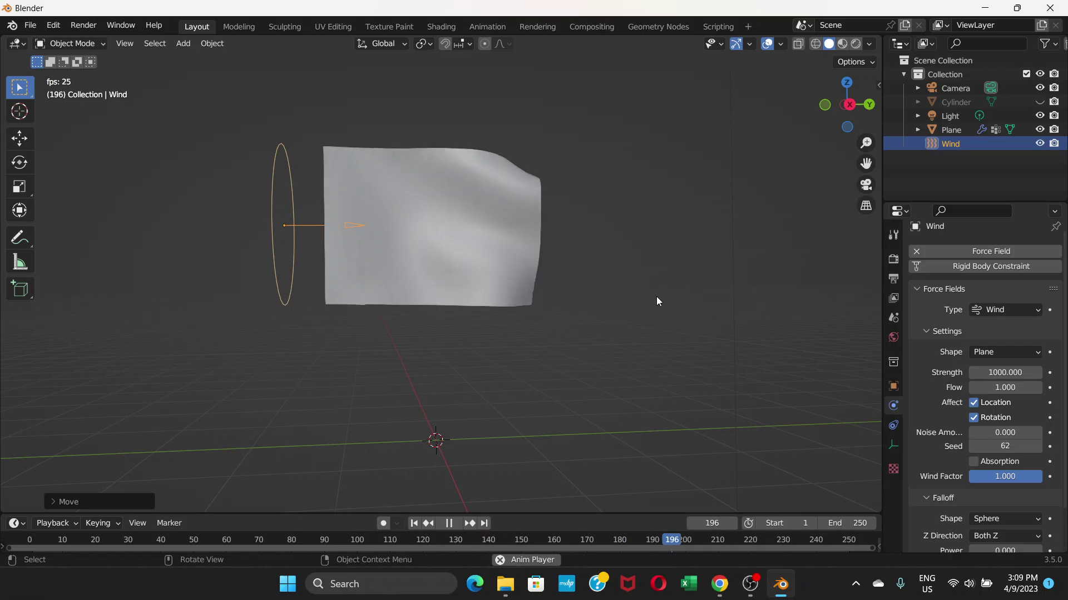
pyautogui.press('space')
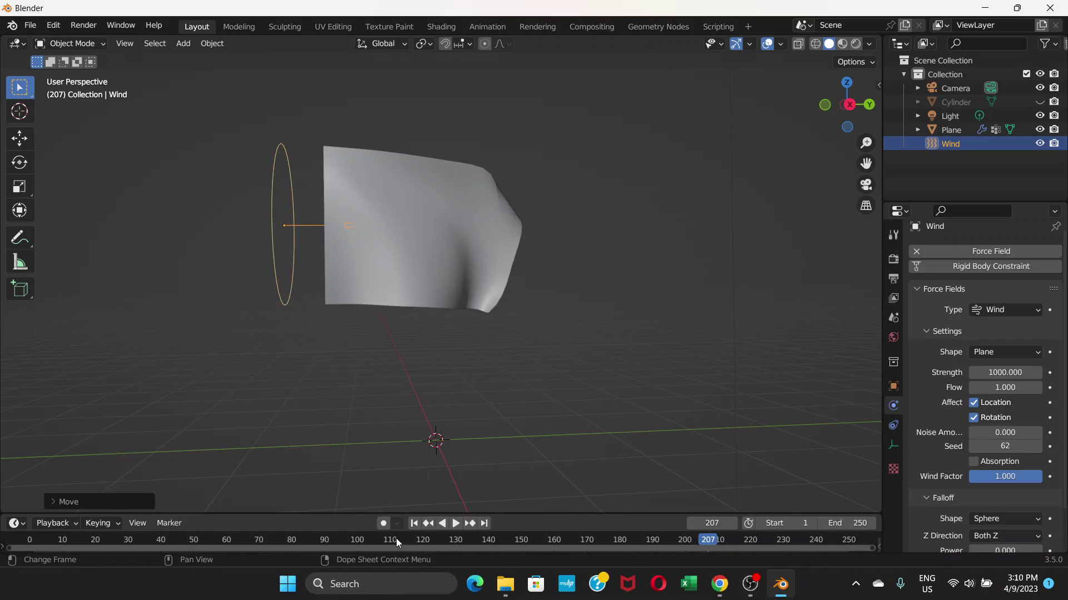
pyautogui.press('space')
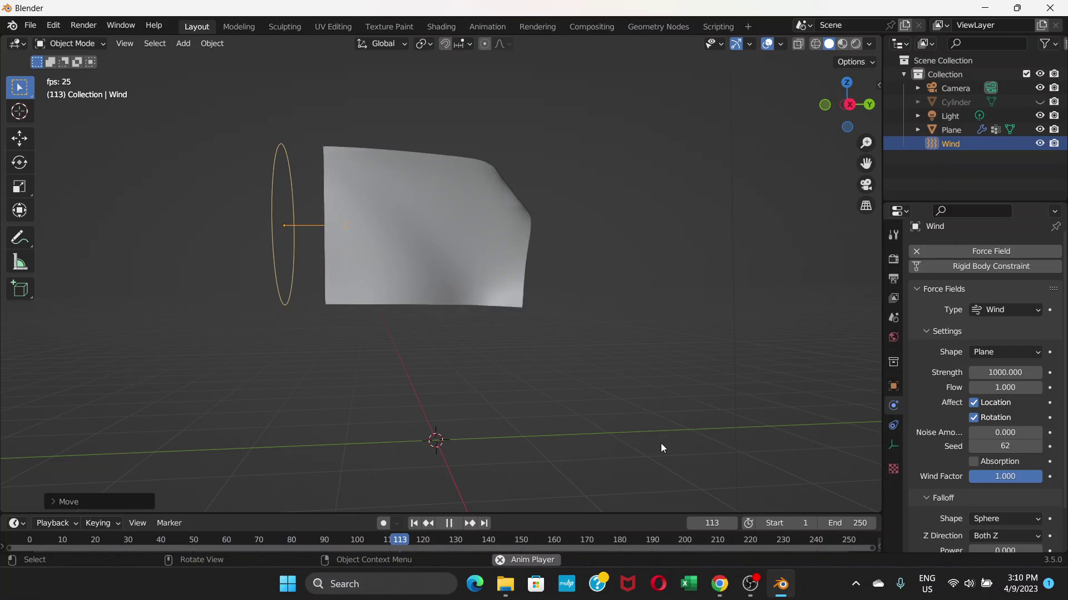
pyautogui.press('space')
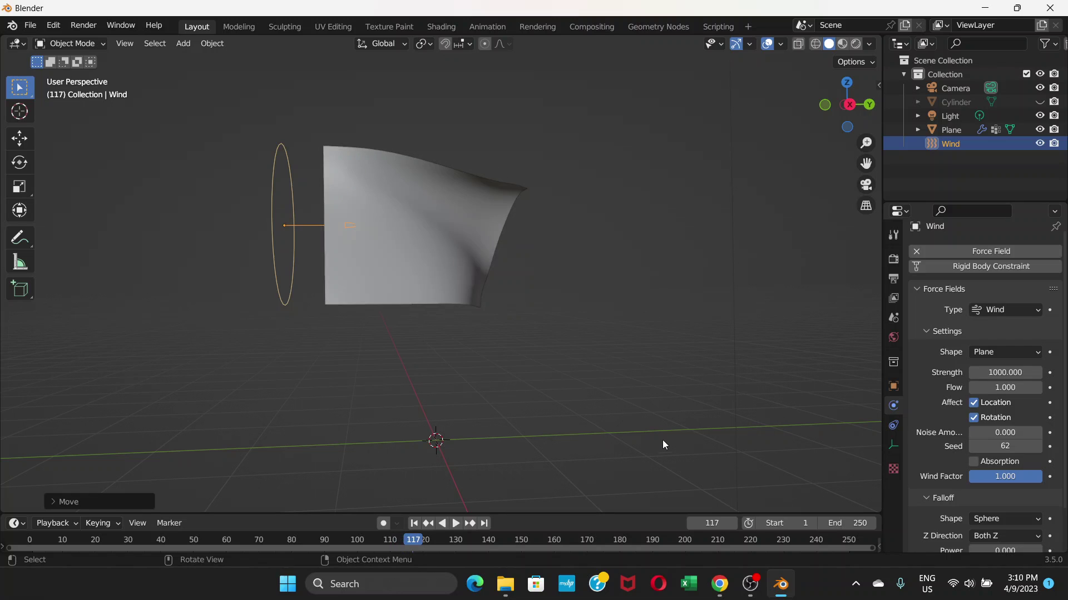
# Switch to Material Preview shading and add a new material, Material.001, to the cloth plane
pyautogui.click(842, 45)
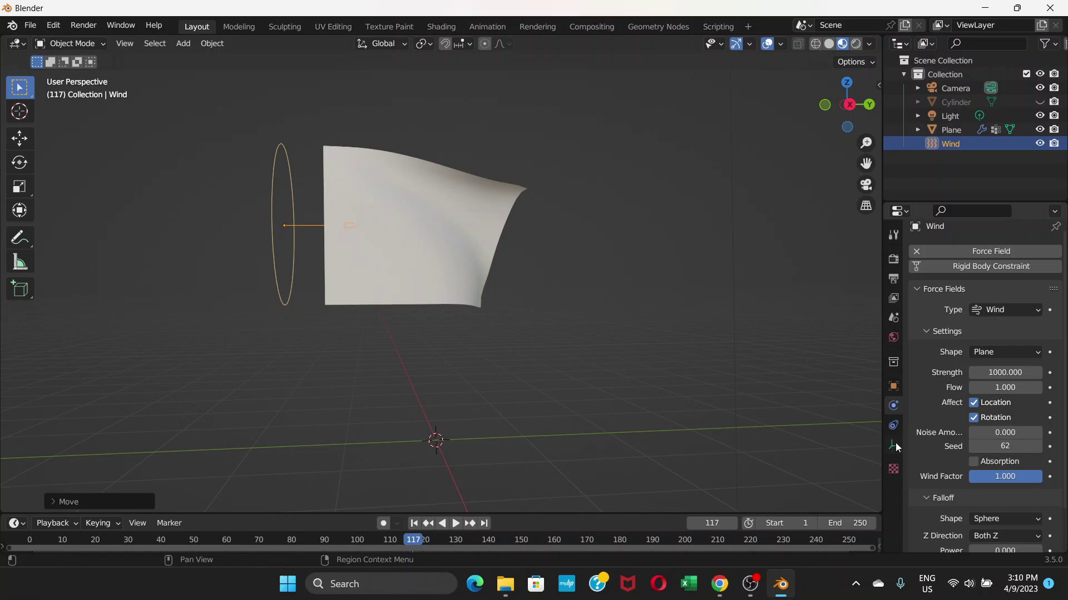
pyautogui.click(397, 206)
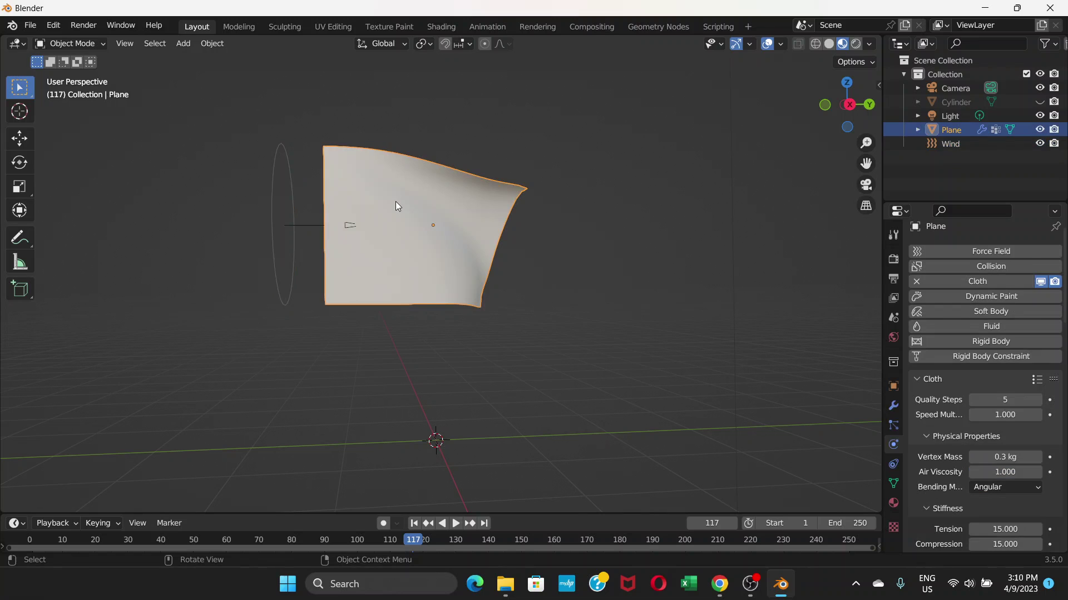
pyautogui.click(893, 504)
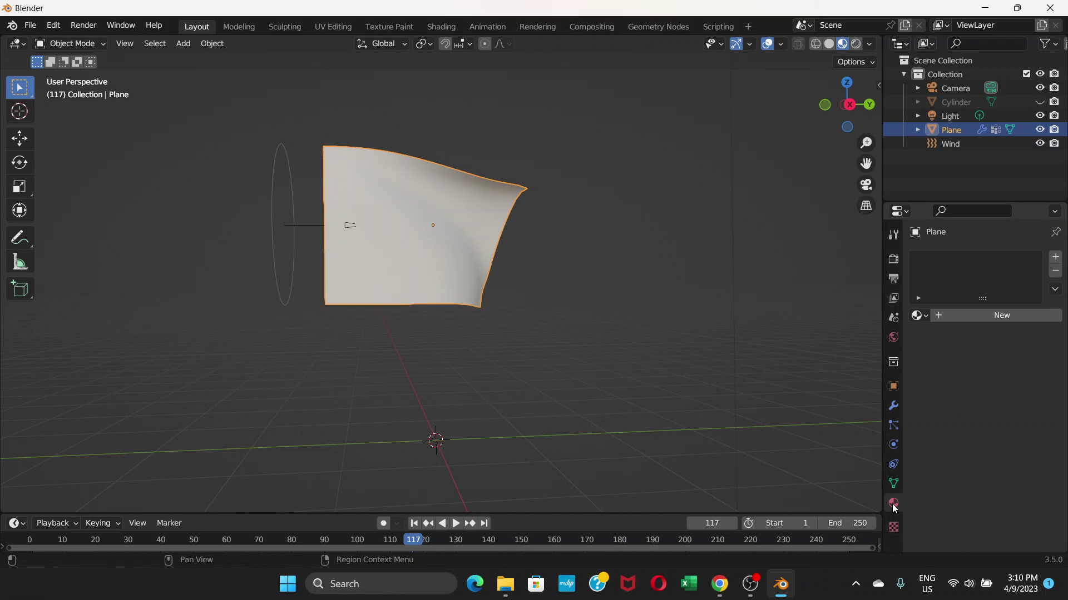
pyautogui.click(944, 313)
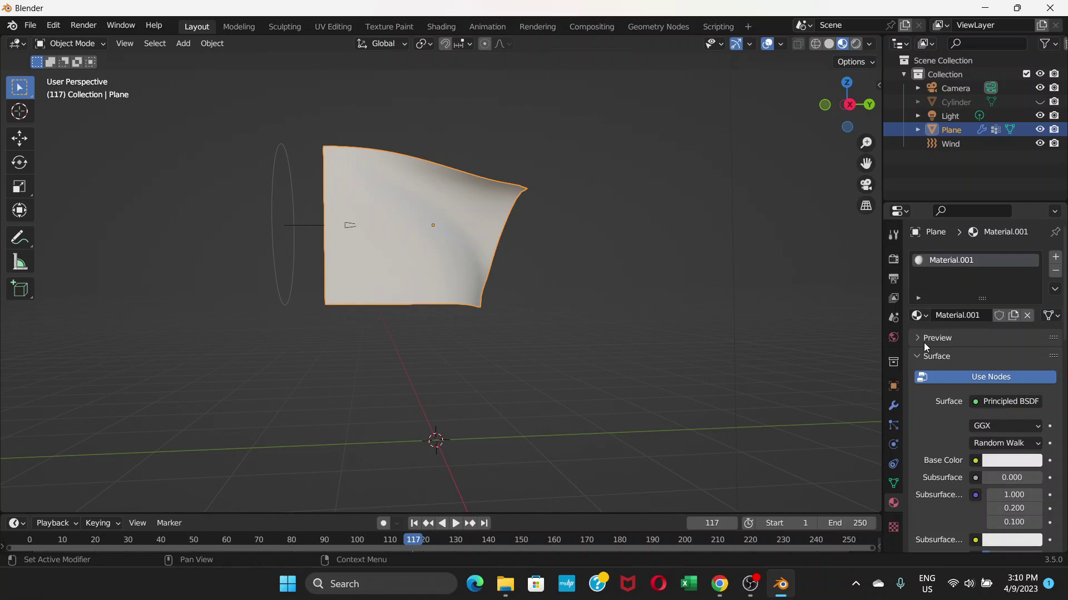
# Set Material.001's base colour to a pale beige
pyautogui.click(987, 462)
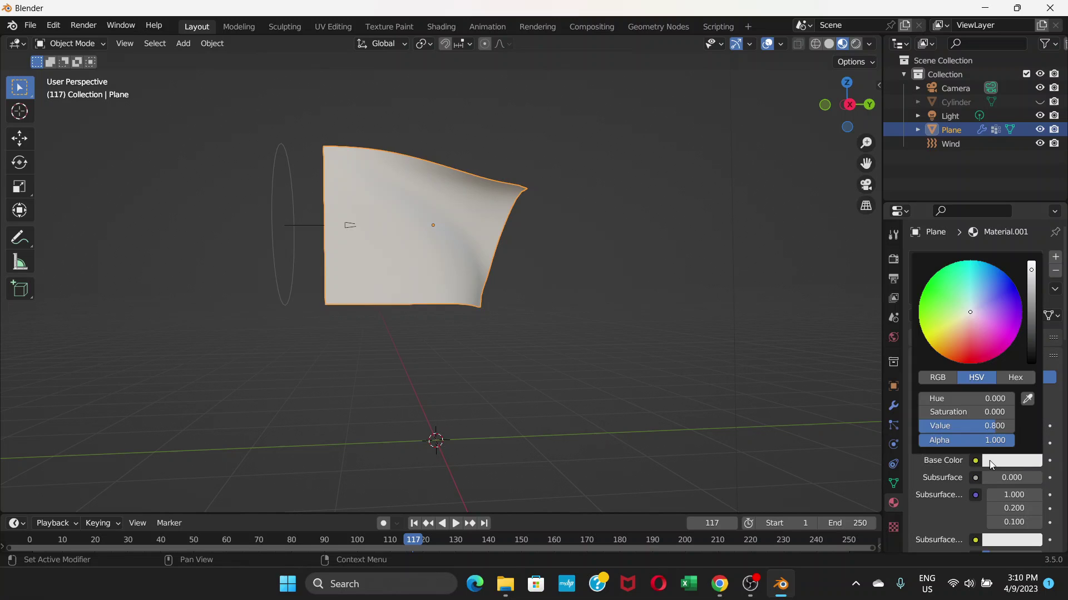
pyautogui.click(949, 326)
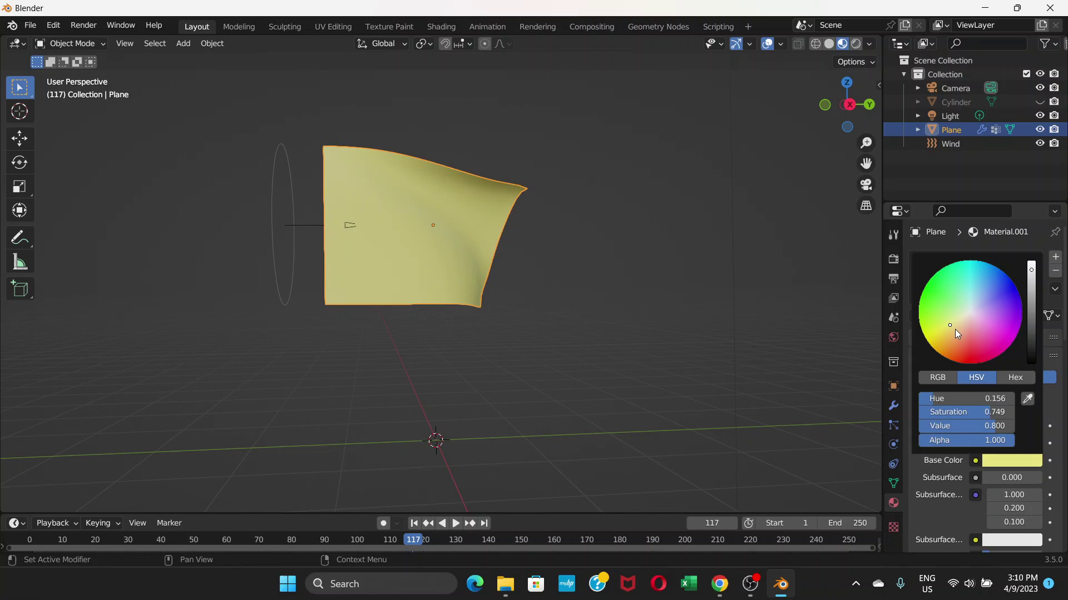
pyautogui.click(961, 323)
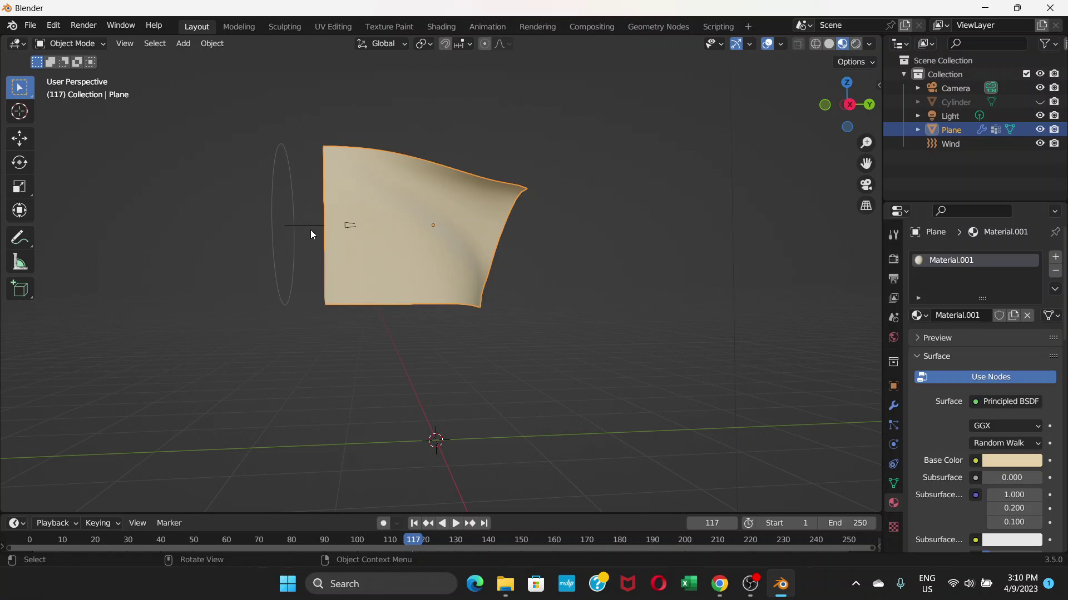
# Unhide the flagpole and give it a new material, Material.002, with a brown base colour
pyautogui.hotkey('alt', 'h')
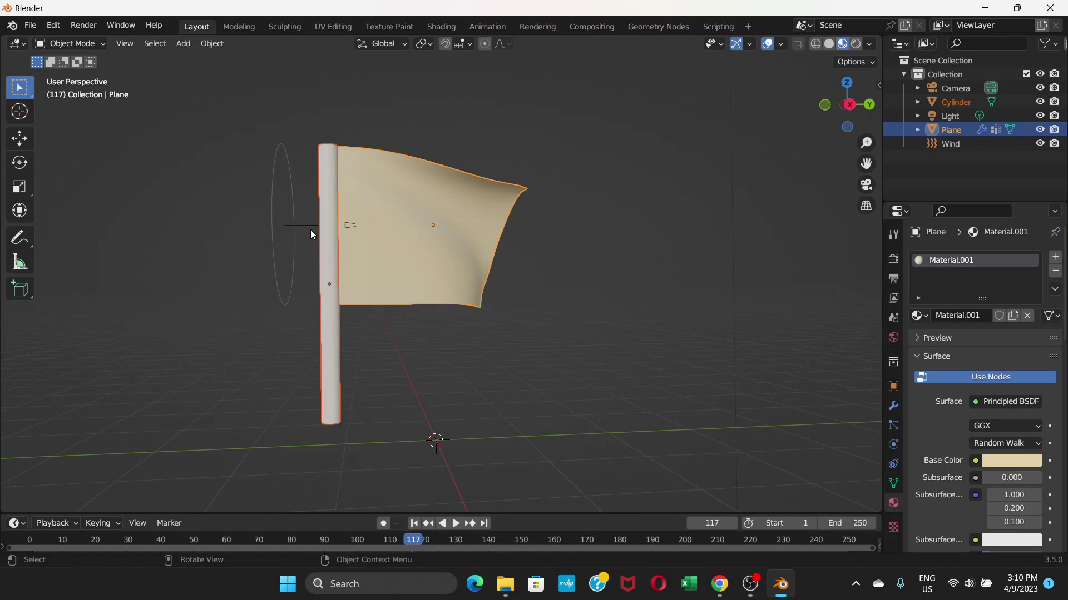
pyautogui.click(328, 330)
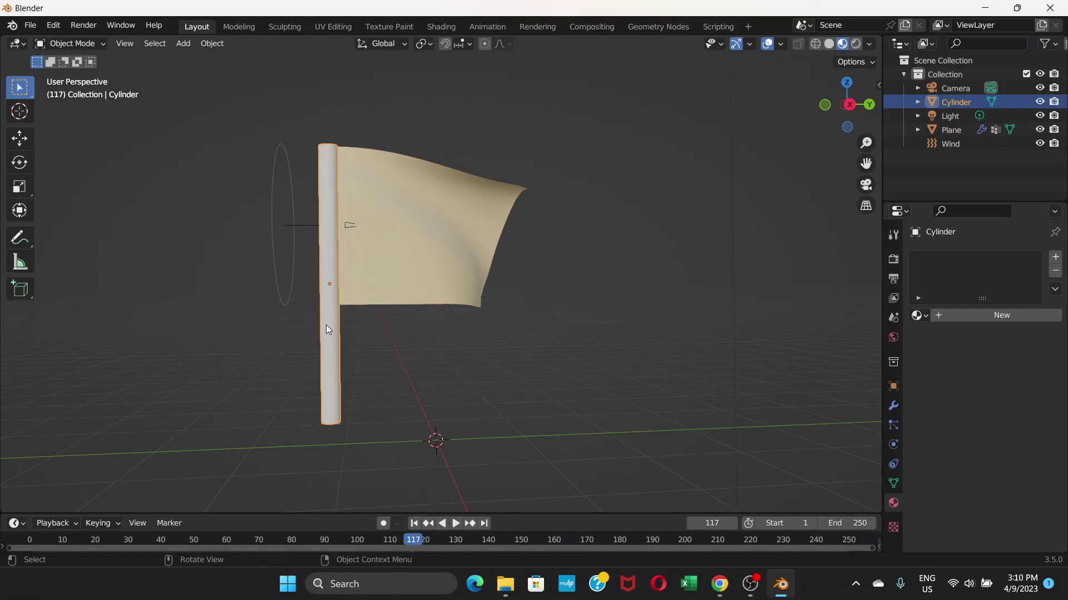
pyautogui.click(978, 318)
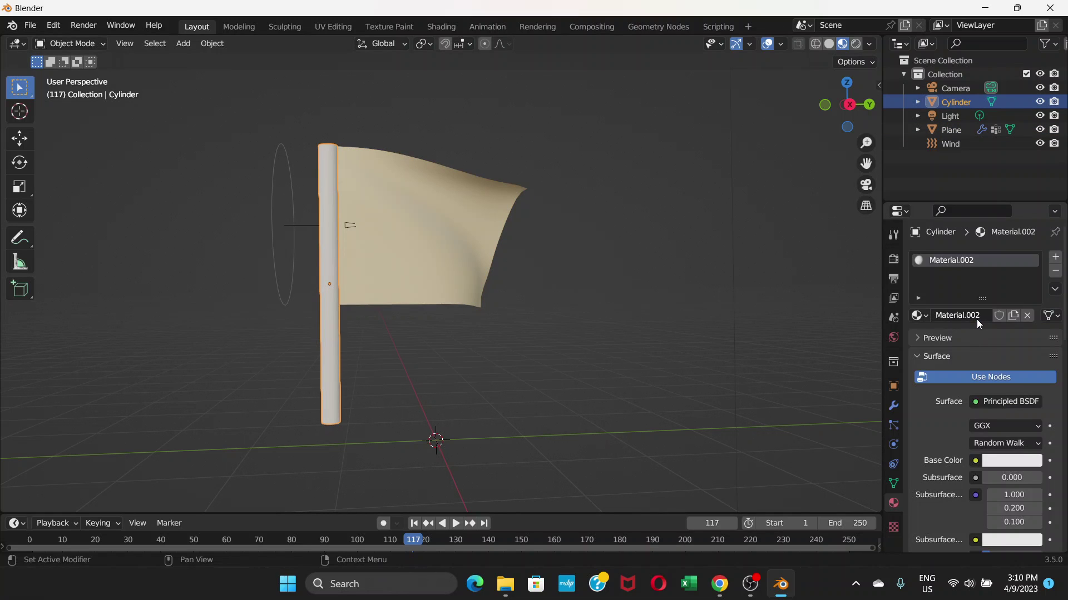
pyautogui.click(1019, 462)
pyautogui.moveTo(953, 356); pyautogui.dragTo(943, 347)
pyautogui.moveTo(1031, 310)
pyautogui.mouseDown()
pyautogui.moveTo(1031, 289)
pyautogui.moveTo(1031, 299)
pyautogui.mouseUp()
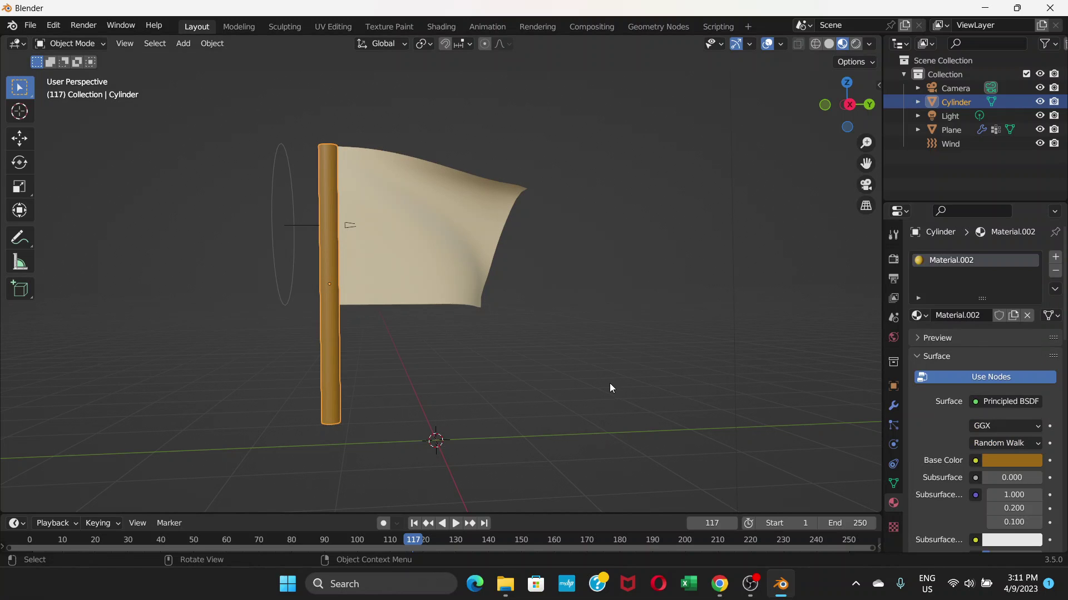
# Deselect everything and play the animation to watch the flag wave beside the pole
pyautogui.click(597, 358)
pyautogui.press('space')
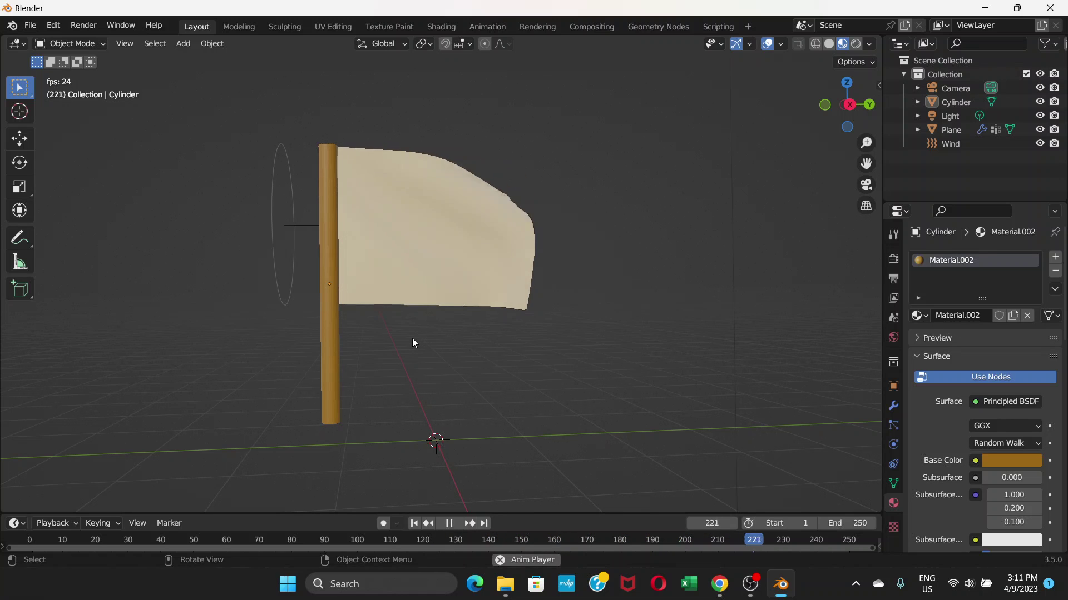
pyautogui.moveTo(412, 338)
pyautogui.mouseDown(button='middle')
pyautogui.moveTo(338, 353)
pyautogui.moveTo(374, 356)
pyautogui.moveTo(403, 325)
pyautogui.mouseUp(button='middle')
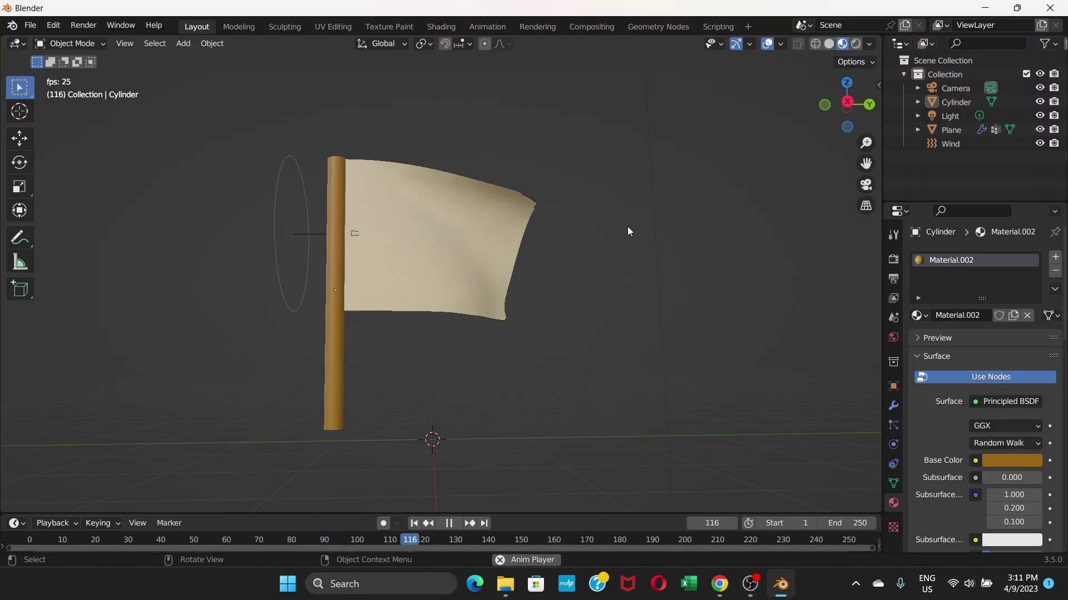
# Stop playback, select the flagpole and scale it down to make it thinner
pyautogui.press('space')
pyautogui.moveTo(446, 242); pyautogui.dragTo(428, 267, button='middle')
pyautogui.scroll(4, 429, 263)
pyautogui.scroll(-5, 429, 250)
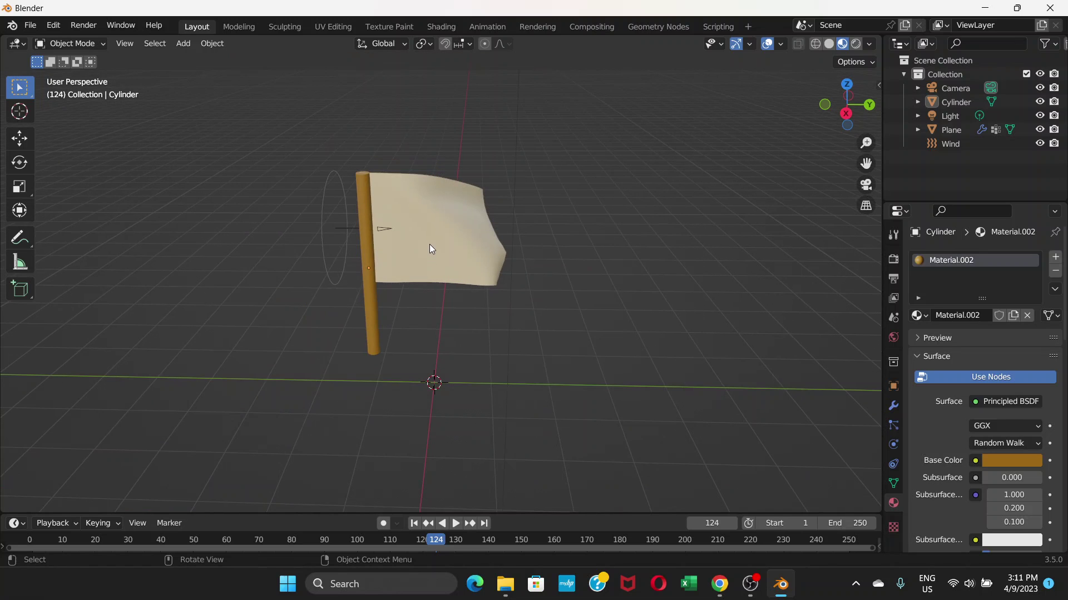
pyautogui.click(370, 235)
pyautogui.scroll(2, 363, 231)
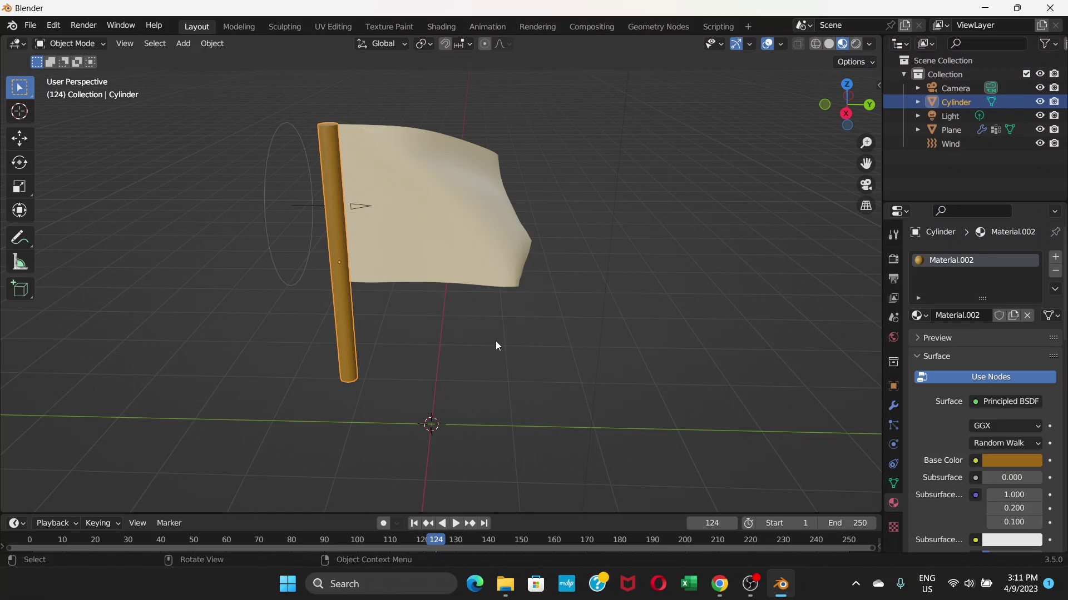
pyautogui.press('s')
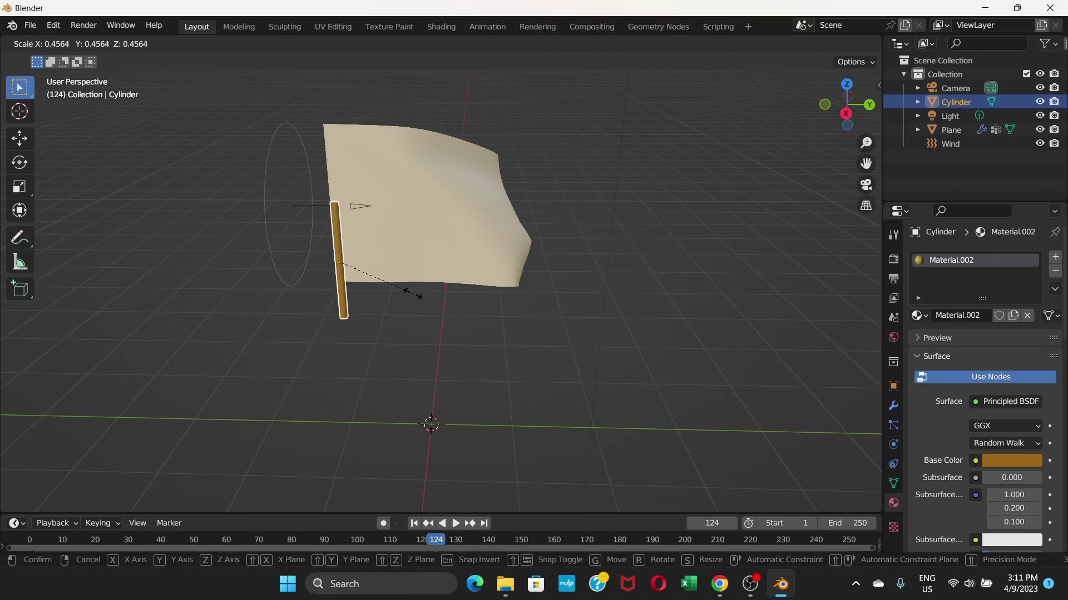
pyautogui.click(412, 300)
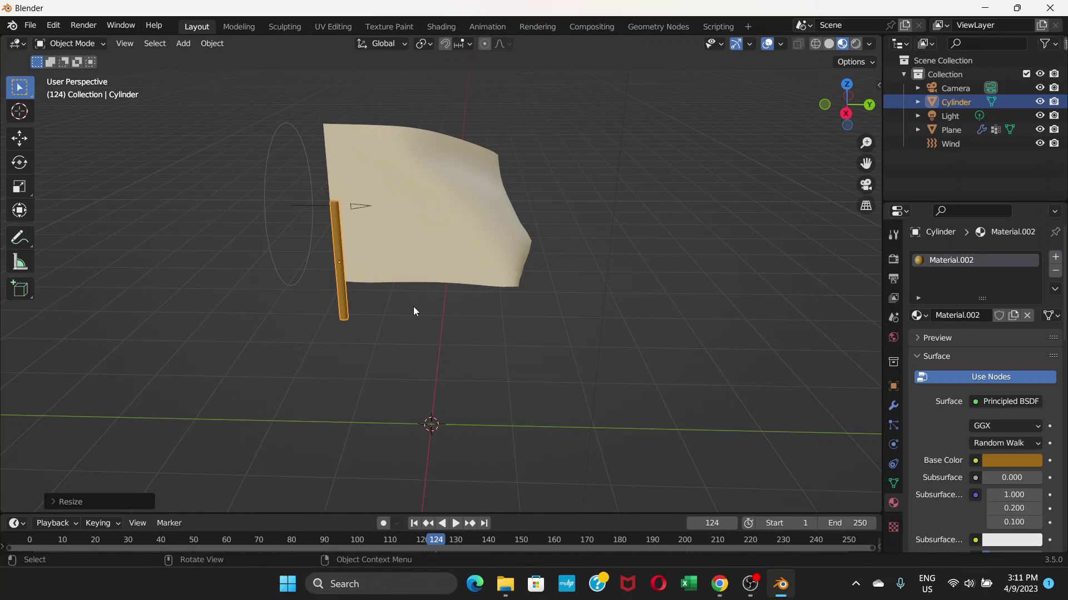
# Stretch the pole about 2× taller along the Z axis
pyautogui.press('s')
pyautogui.press('z')
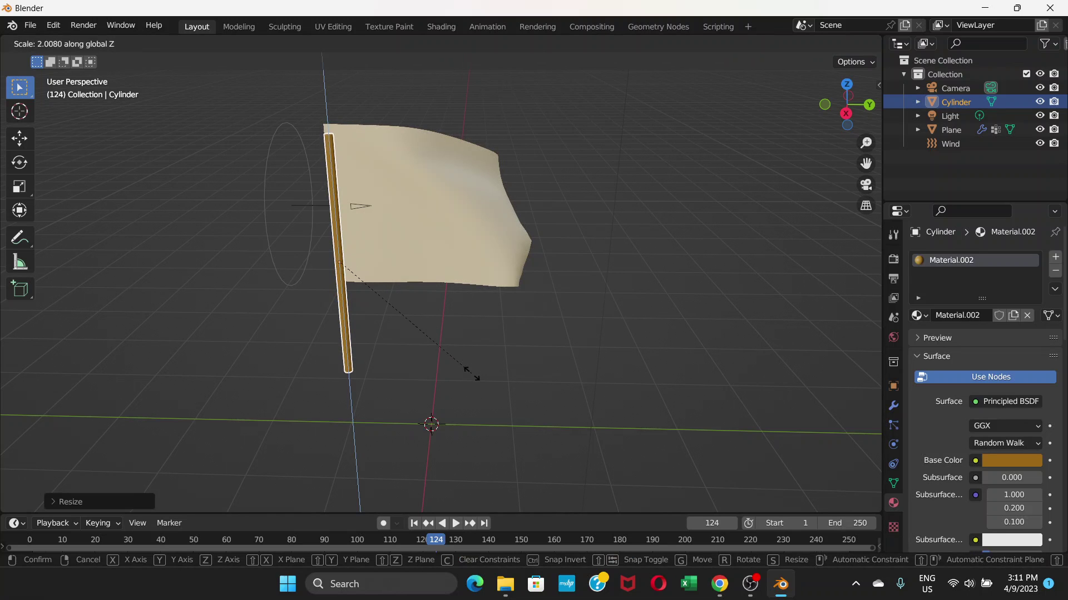
pyautogui.click(482, 405)
pyautogui.moveTo(483, 405); pyautogui.dragTo(466, 262, button='middle')
# Move the pole to the flag's edge and replay the animation to check it
pyautogui.press('g')
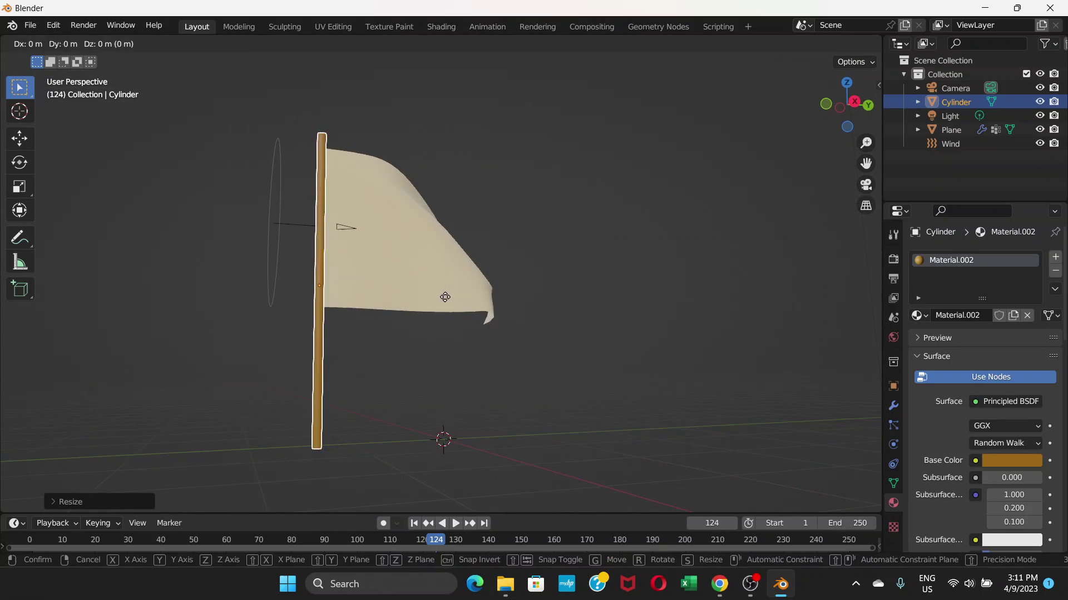
pyautogui.click(436, 296)
pyautogui.moveTo(436, 295); pyautogui.dragTo(398, 321, button='middle')
pyautogui.press('space')
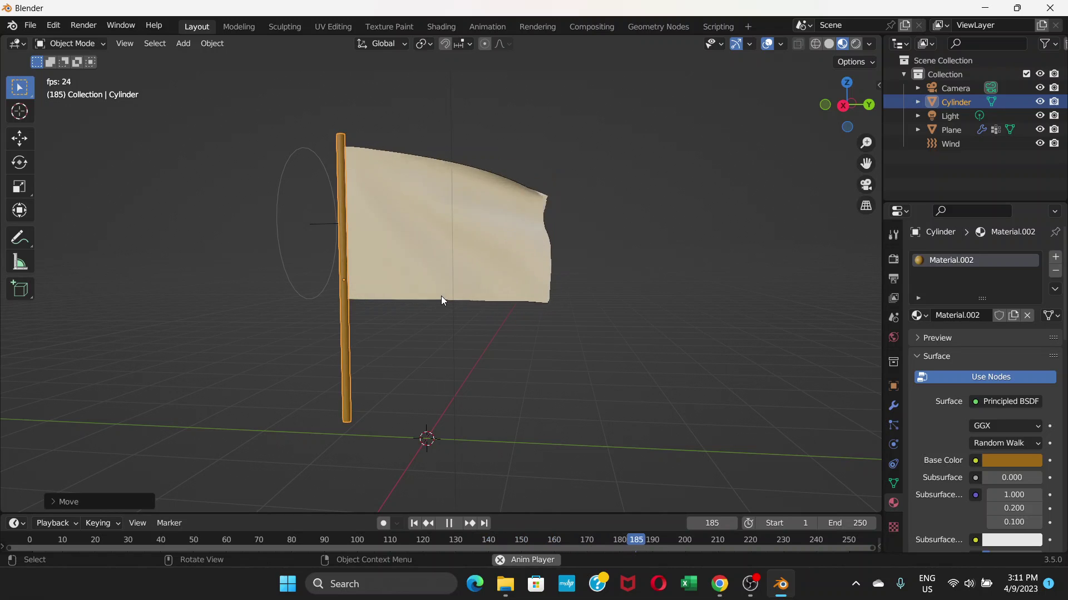
pyautogui.press('space')
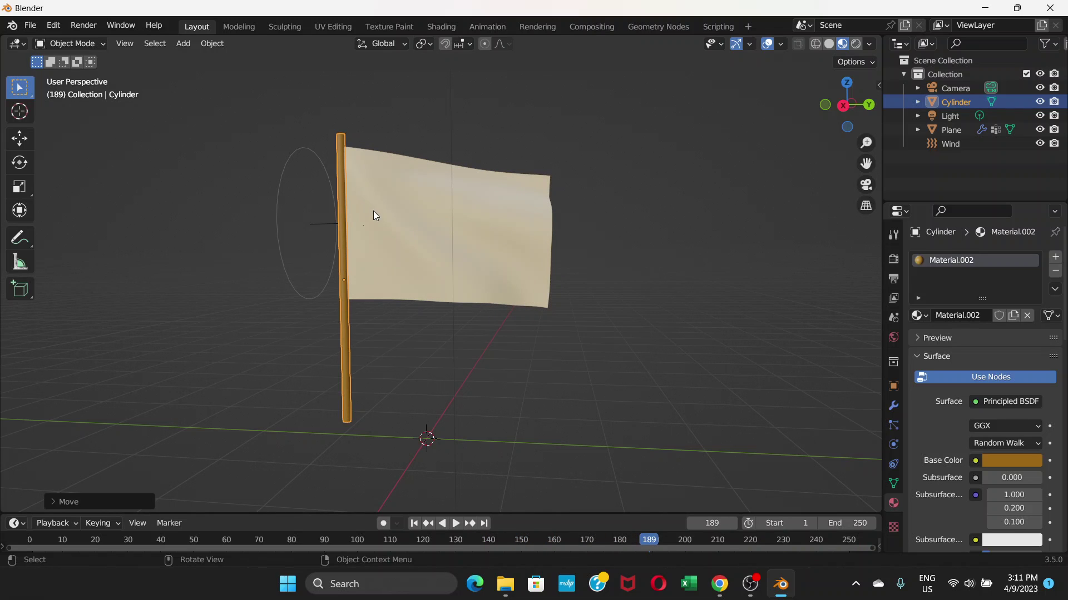
# Select the flag, add a Magic Texture node in the Shading workspace, then delete it
pyautogui.click(428, 225)
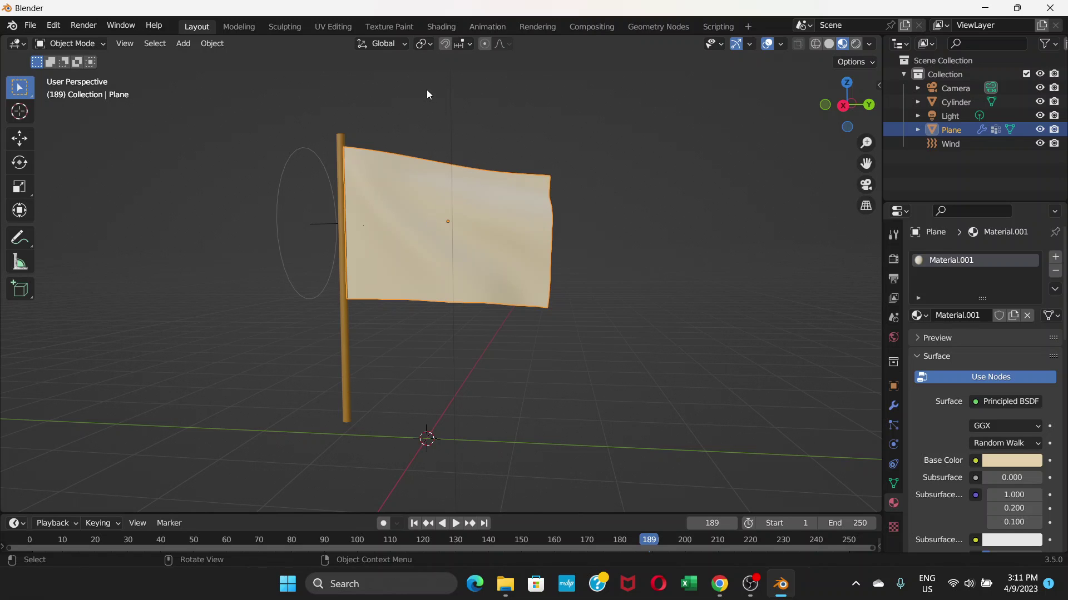
pyautogui.click(433, 28)
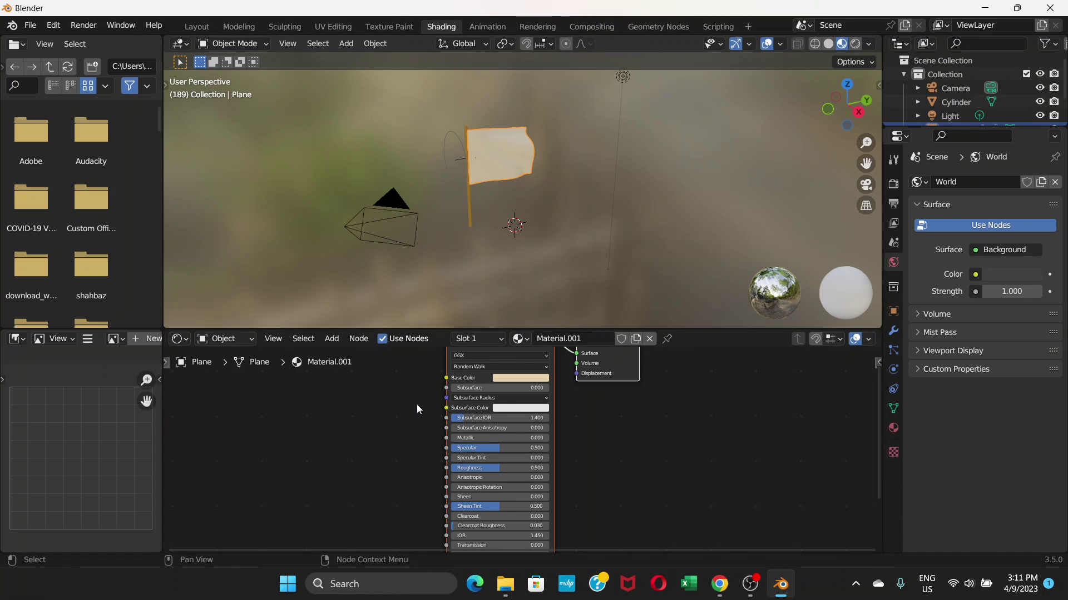
pyautogui.scroll(3, 416, 404)
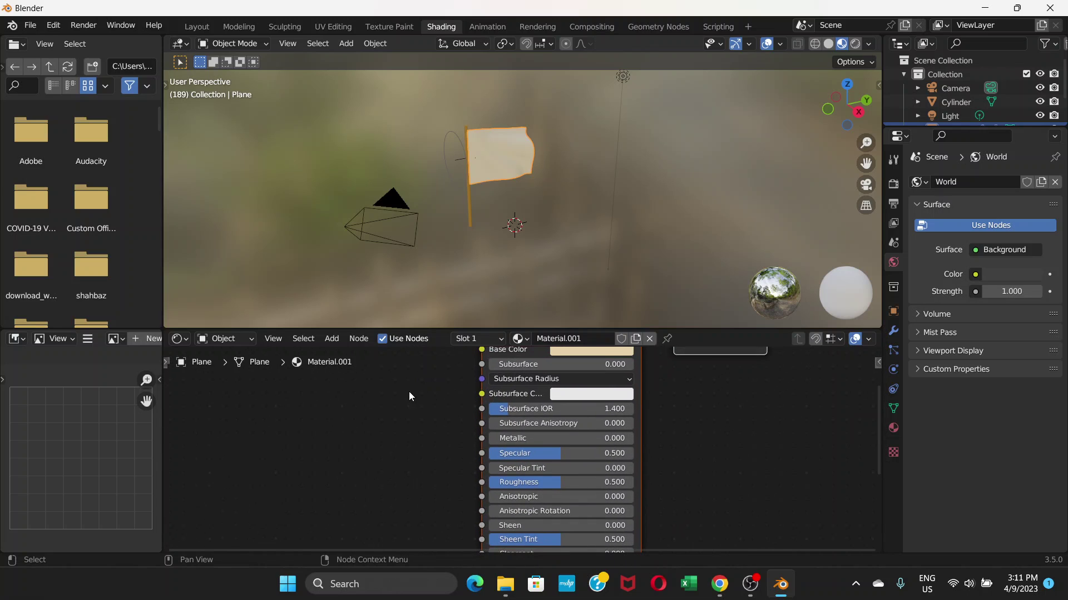
pyautogui.click(333, 339)
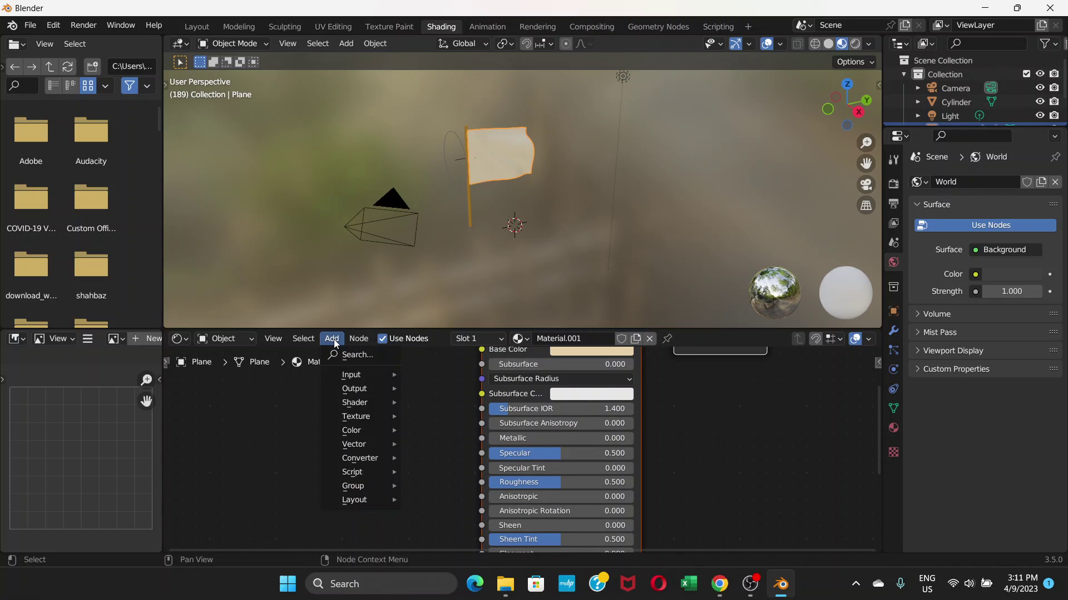
pyautogui.moveTo(371, 418)
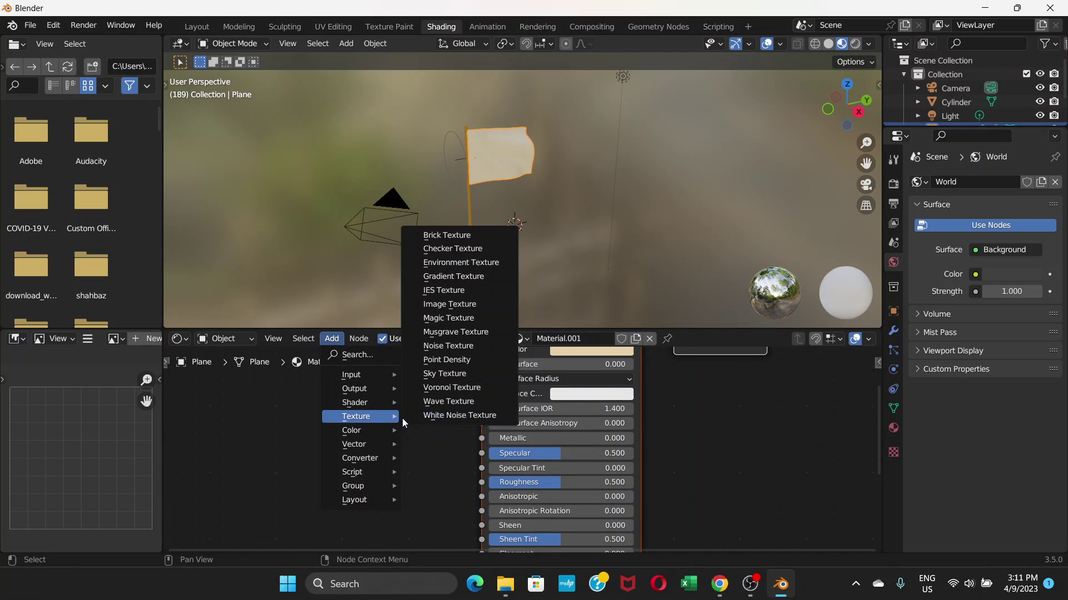
pyautogui.click(444, 318)
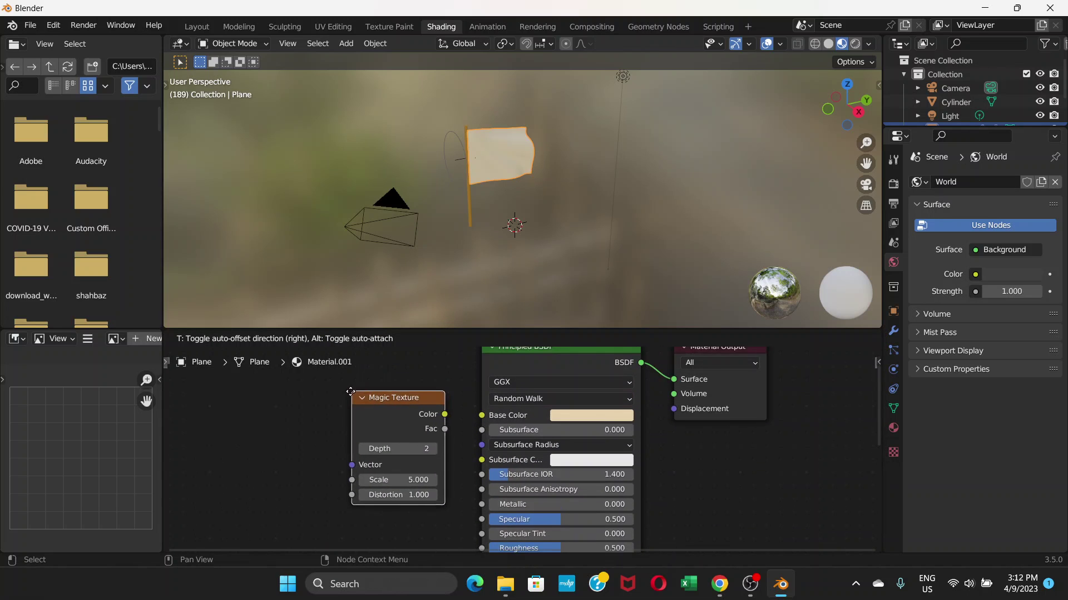
pyautogui.click(341, 388)
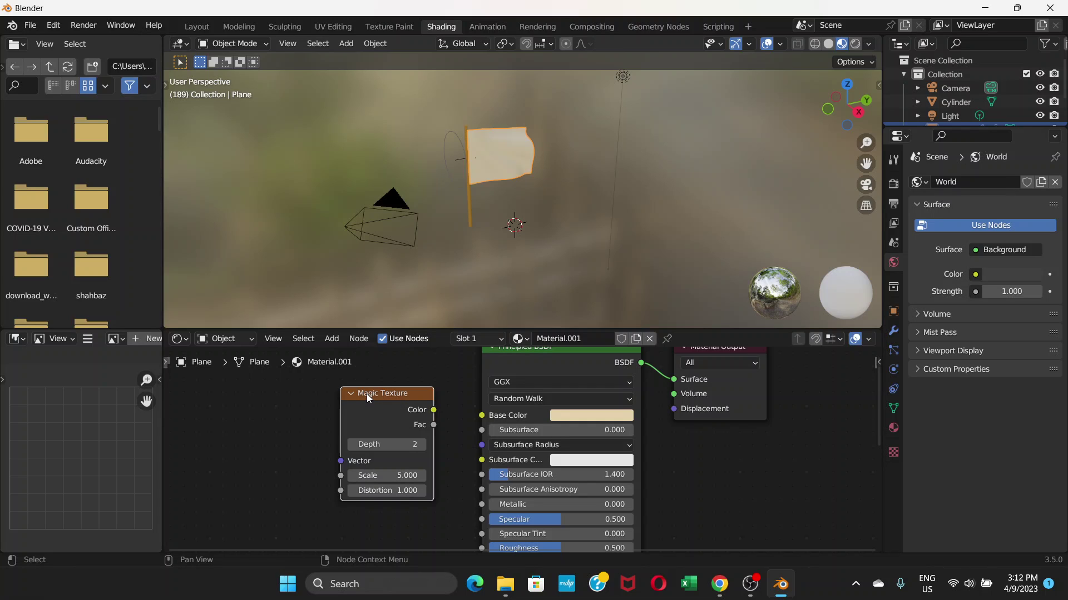
pyautogui.press('Delete')
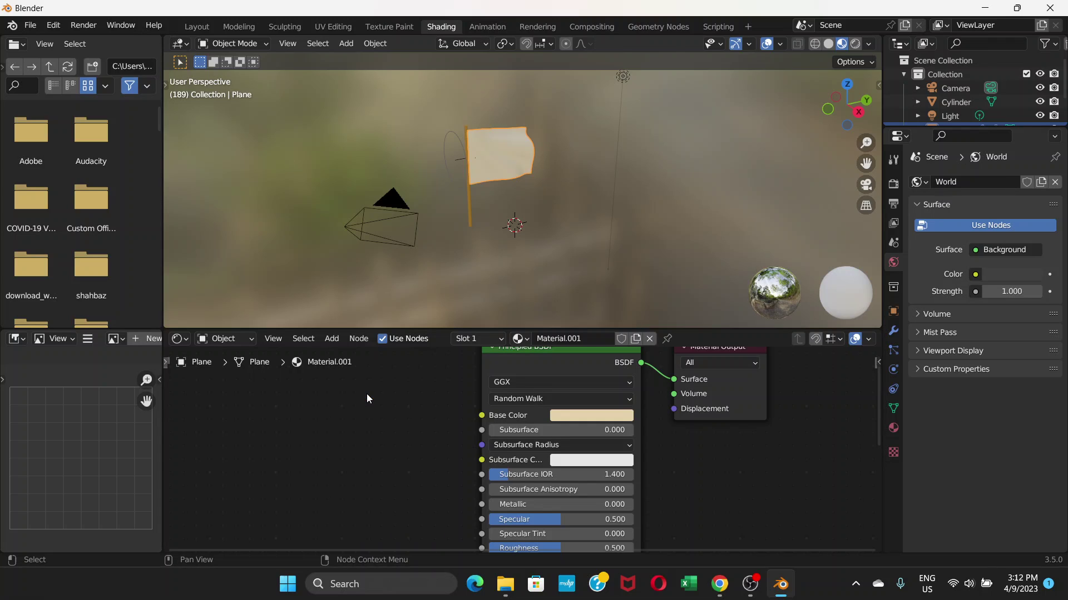
# Add an Image Texture node and place it beside the shader
pyautogui.click(331, 339)
pyautogui.press('Escape')
pyautogui.click(332, 339)
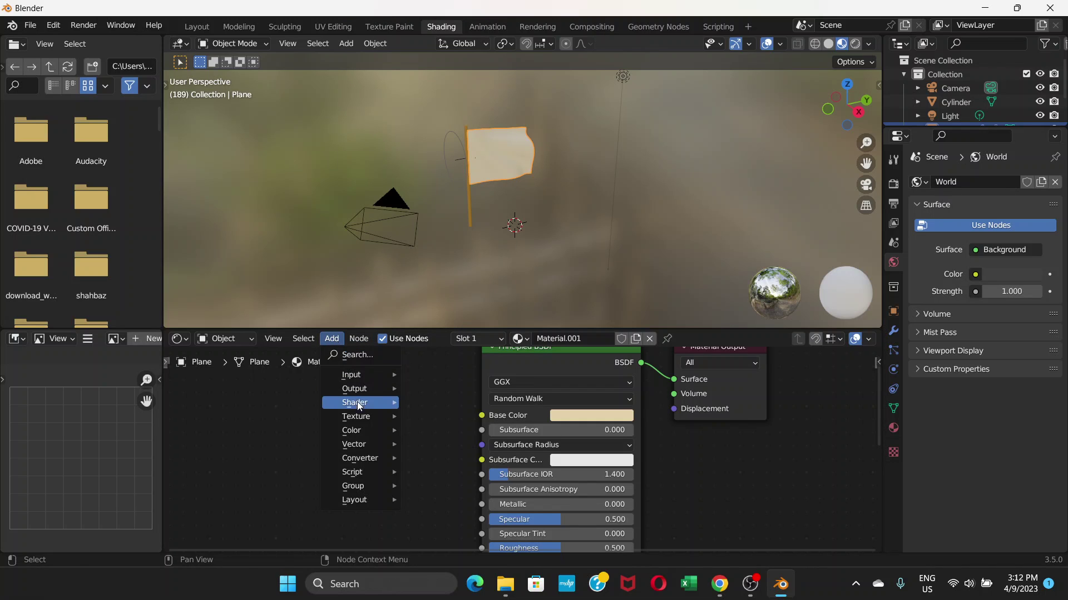
pyautogui.moveTo(358, 416)
pyautogui.click(449, 304)
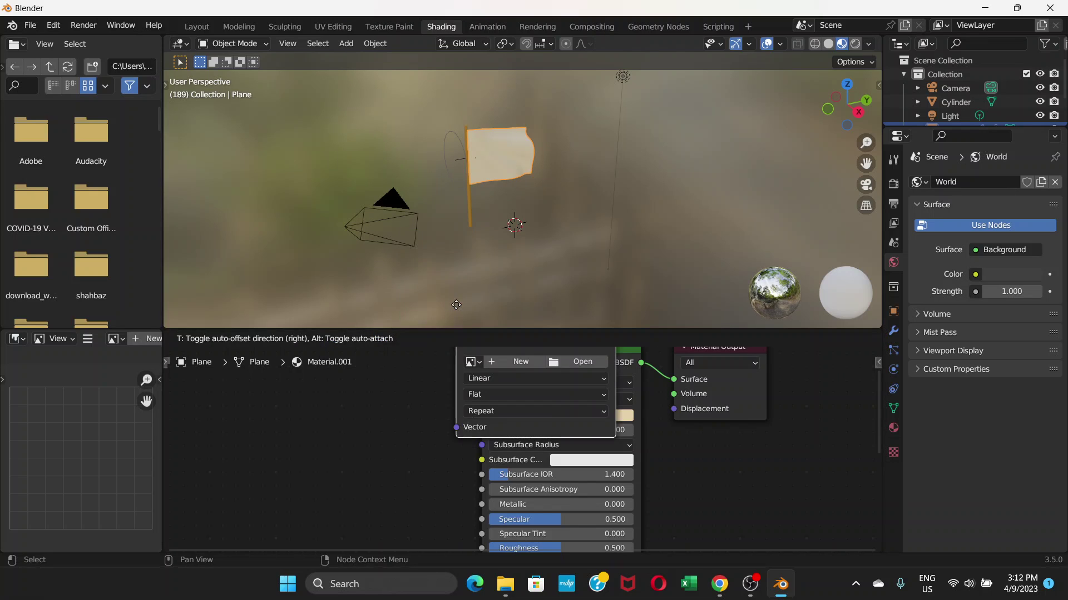
pyautogui.click(294, 374)
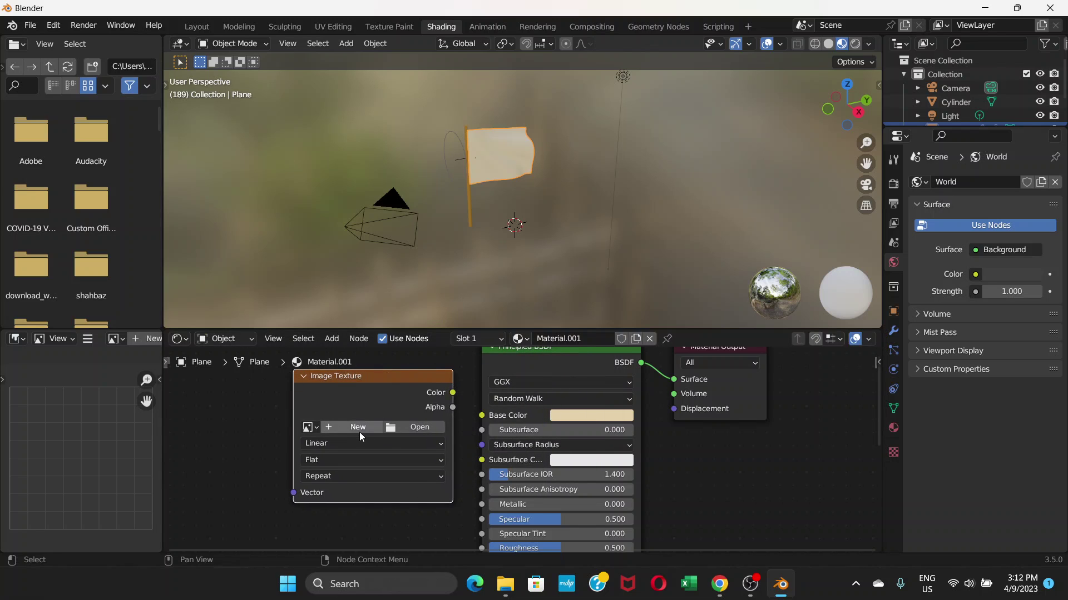
# Load blender logo.png from the Downloads folder into the Image Texture node and move the node left
pyautogui.click(411, 427)
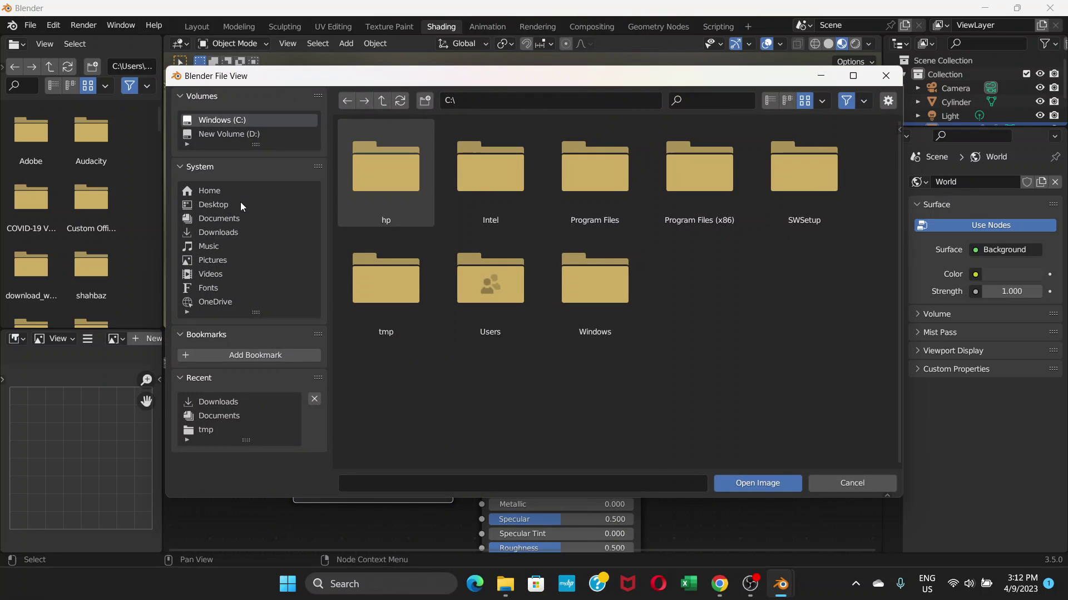
pyautogui.click(228, 232)
pyautogui.scroll(-4, 450, 232)
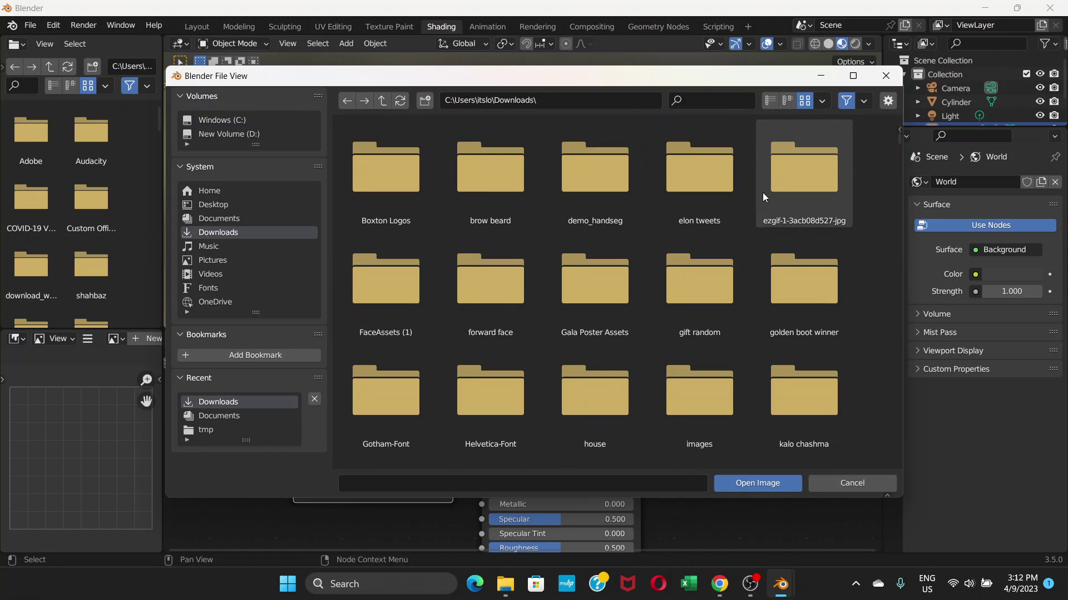
pyautogui.scroll(-2, 822, 198)
pyautogui.moveTo(897, 142); pyautogui.dragTo(898, 233)
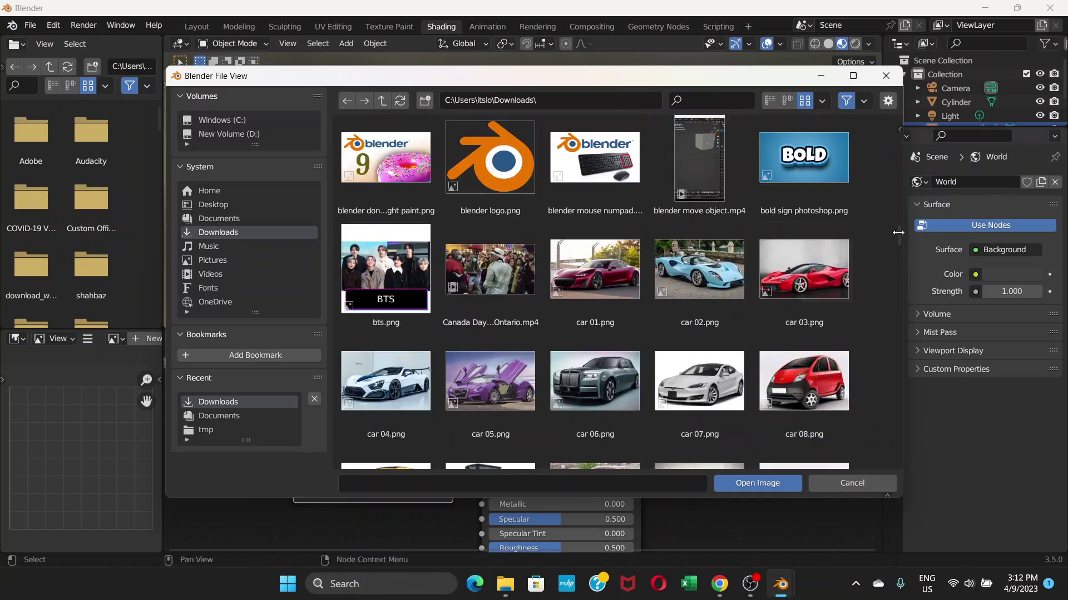
pyautogui.doubleClick(499, 165)
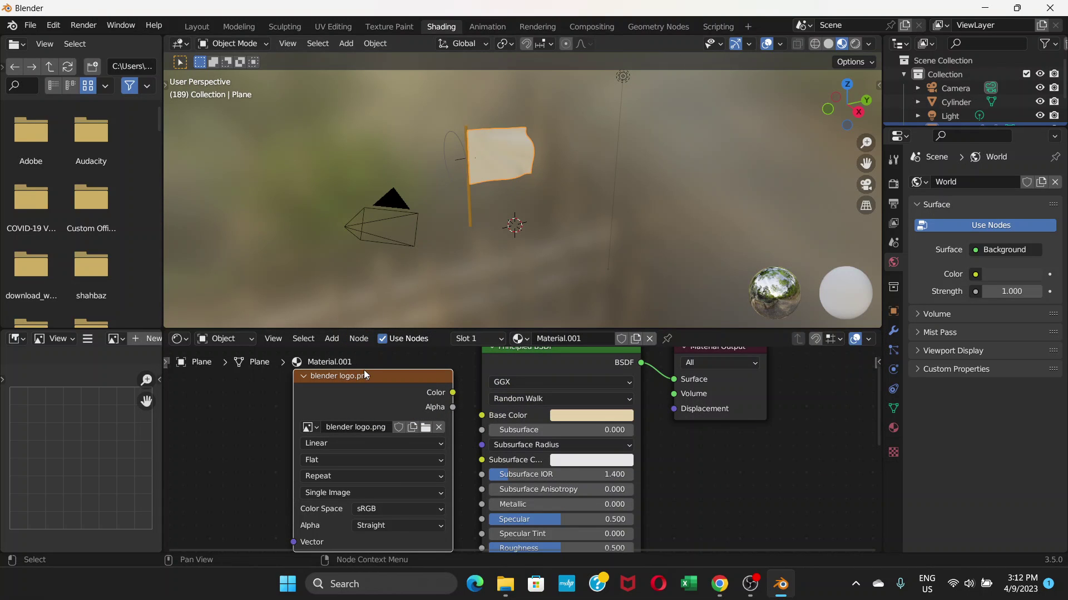
pyautogui.moveTo(427, 378); pyautogui.dragTo(481, 451)
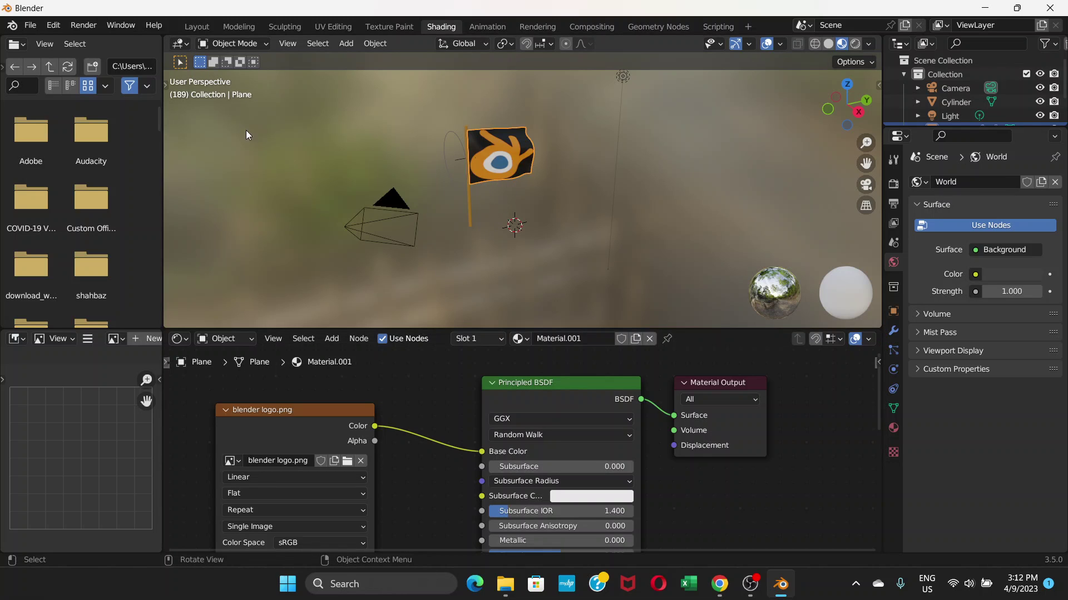
# Back in Layout, deselect the flag, play the logo animation and switch to rendered shading
pyautogui.click(201, 28)
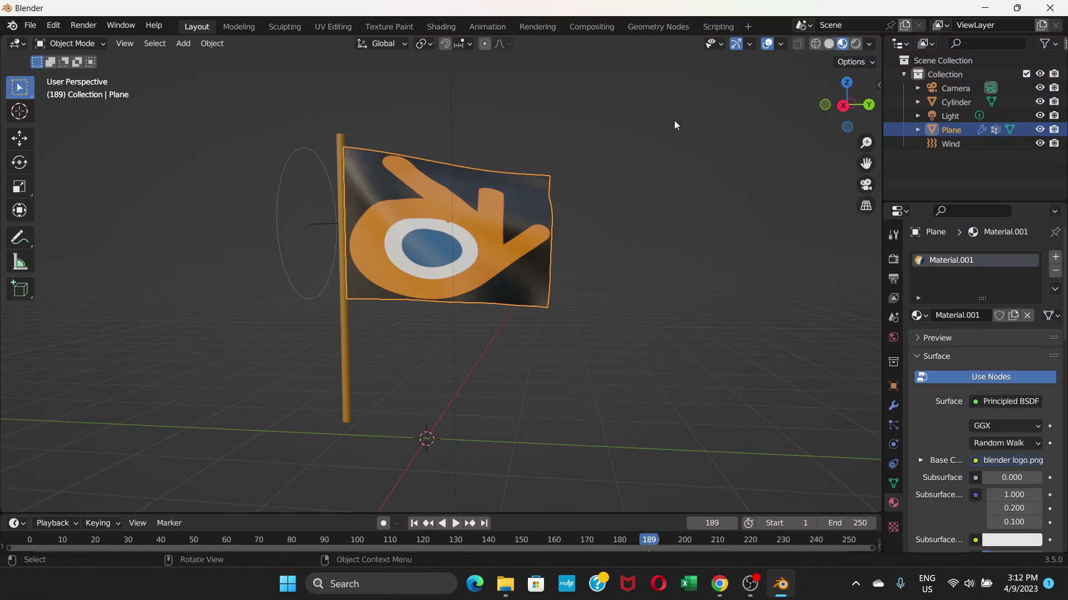
pyautogui.click(684, 132)
pyautogui.press('space')
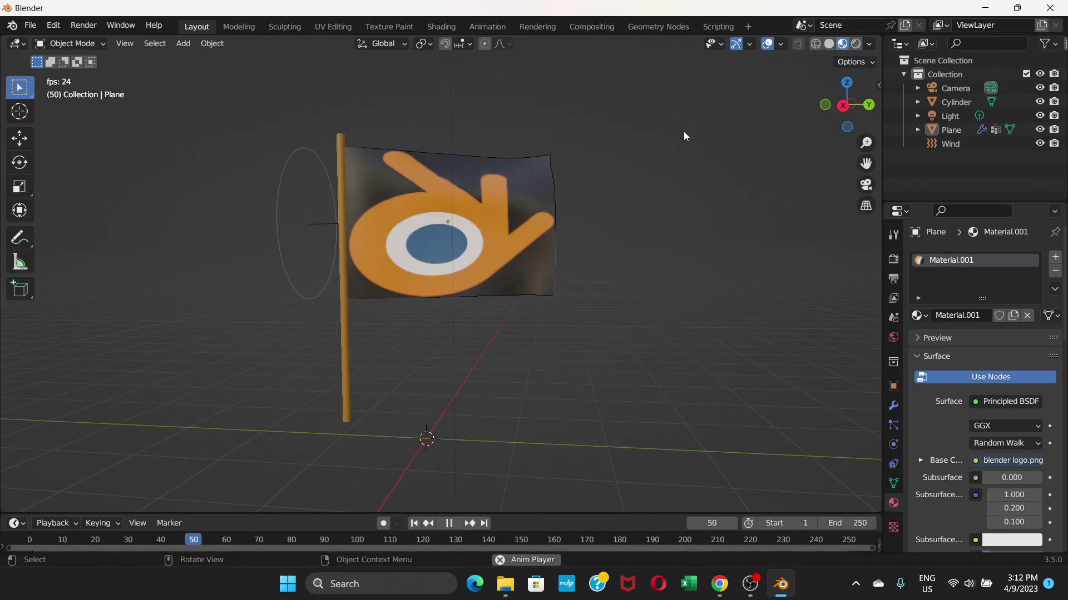
pyautogui.moveTo(596, 205); pyautogui.dragTo(623, 201, button='middle')
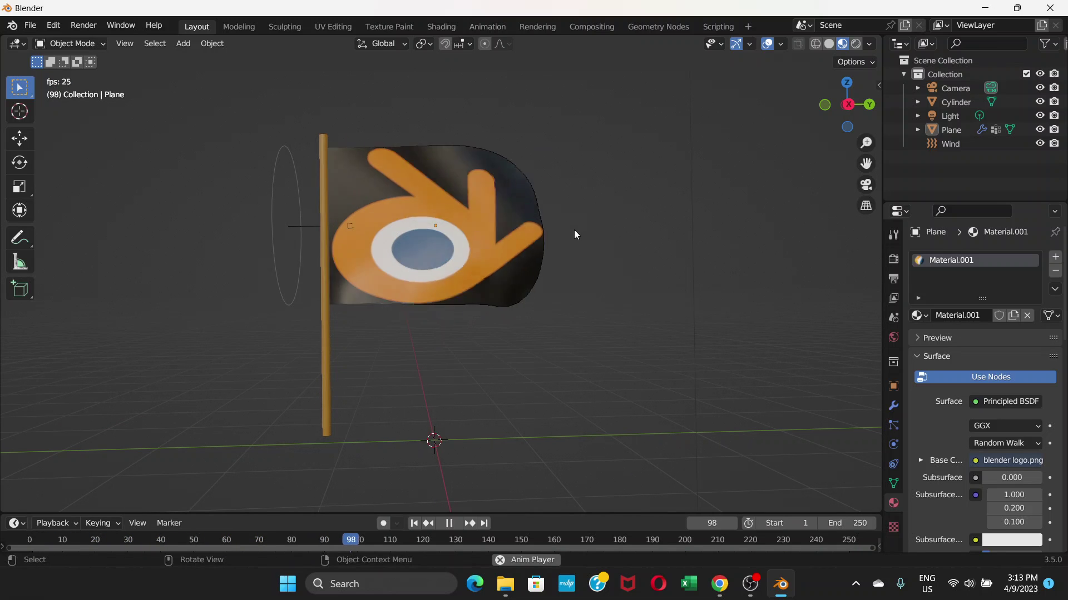
pyautogui.click(856, 46)
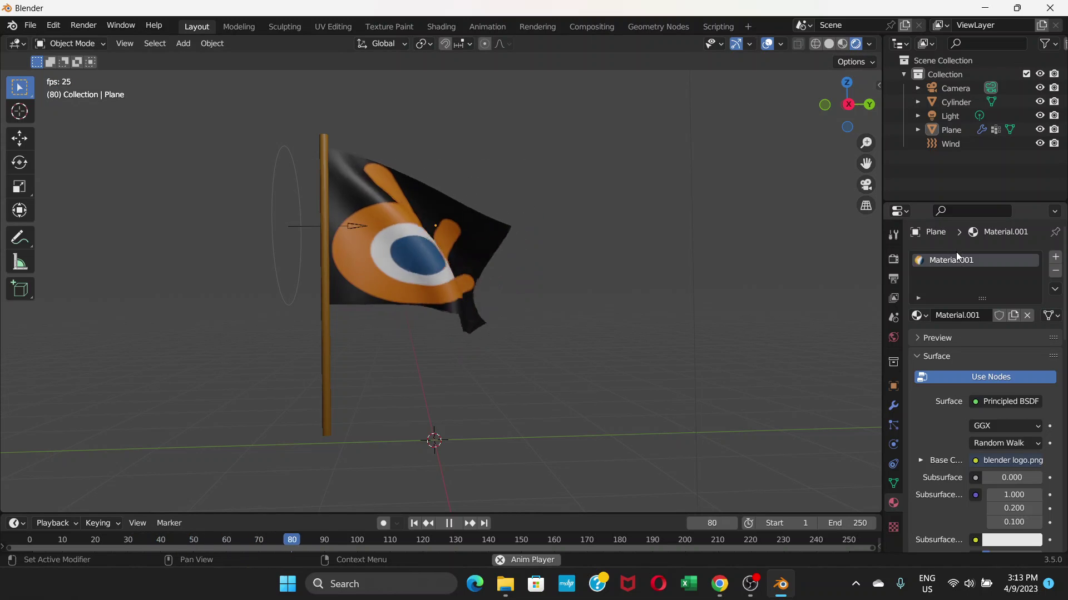
# Brighten the World background colour and tint it teal-green
pyautogui.click(892, 338)
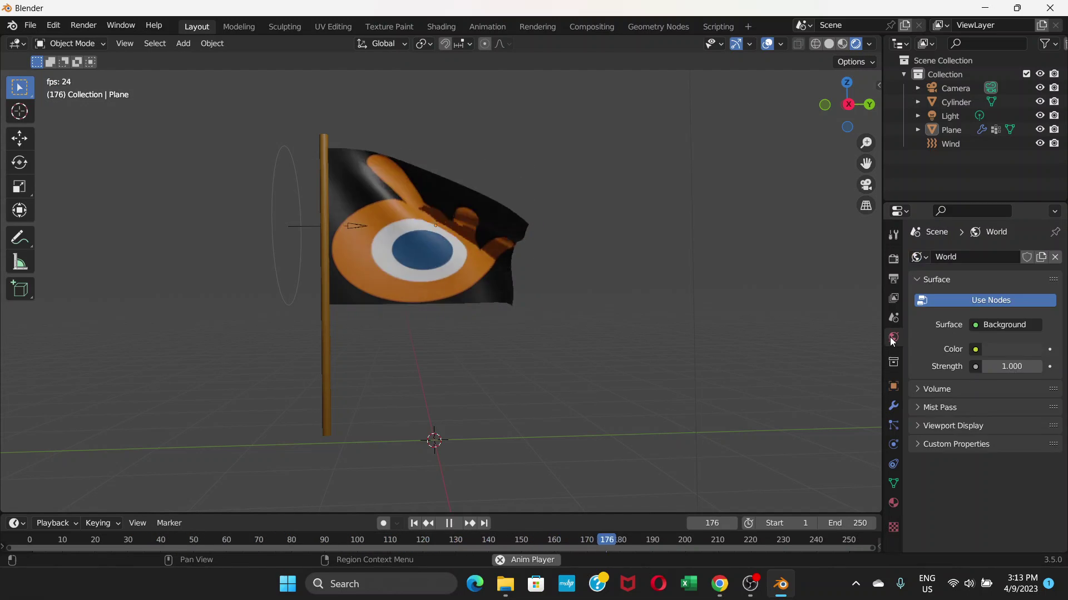
pyautogui.click(1011, 349)
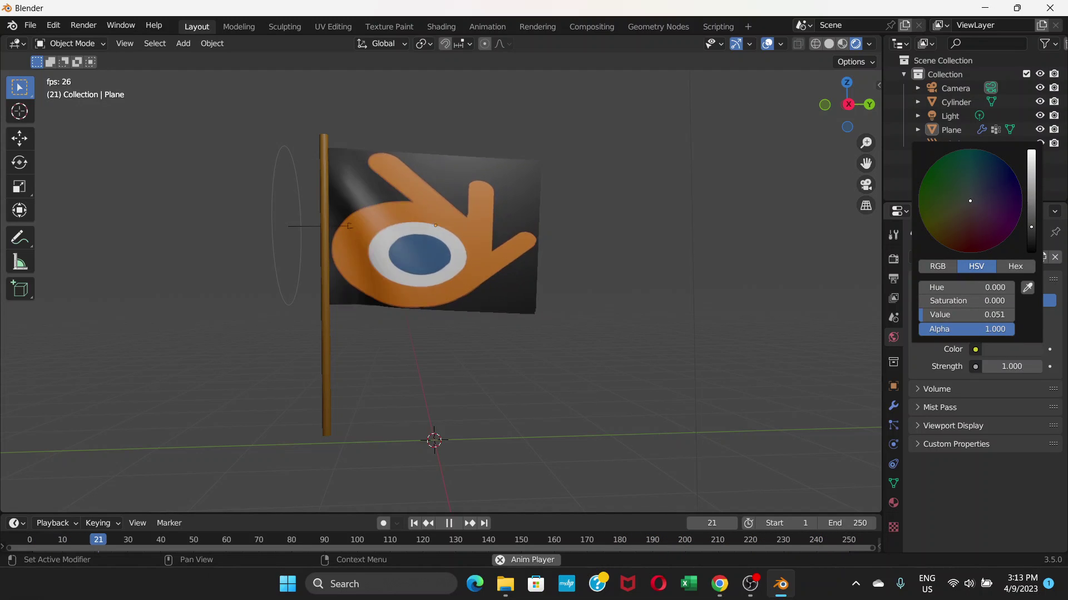
pyautogui.click(1031, 198)
pyautogui.moveTo(967, 191); pyautogui.dragTo(974, 174)
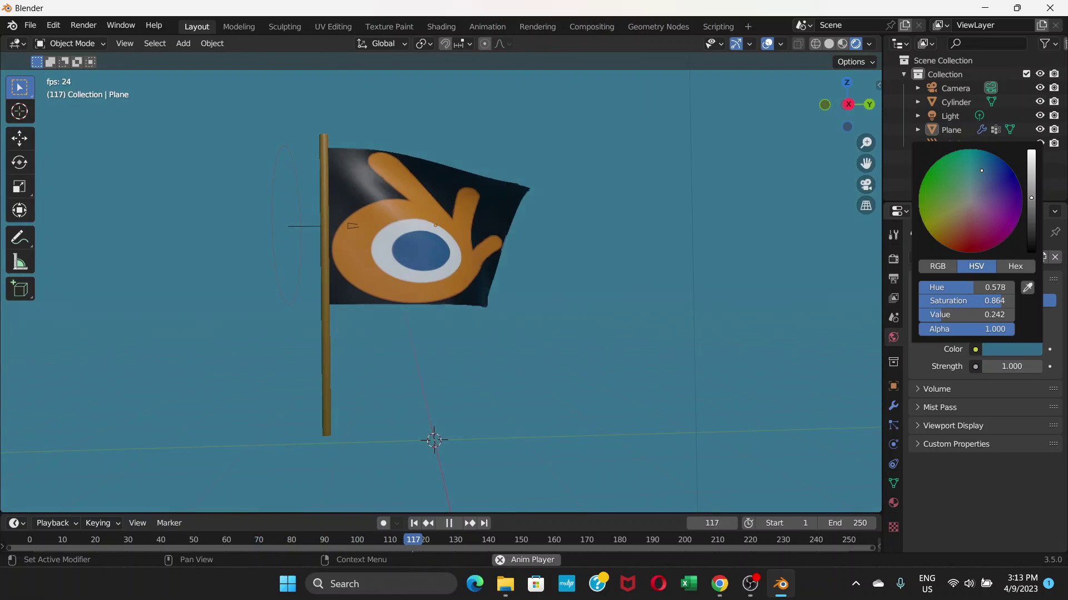
pyautogui.click(1026, 175)
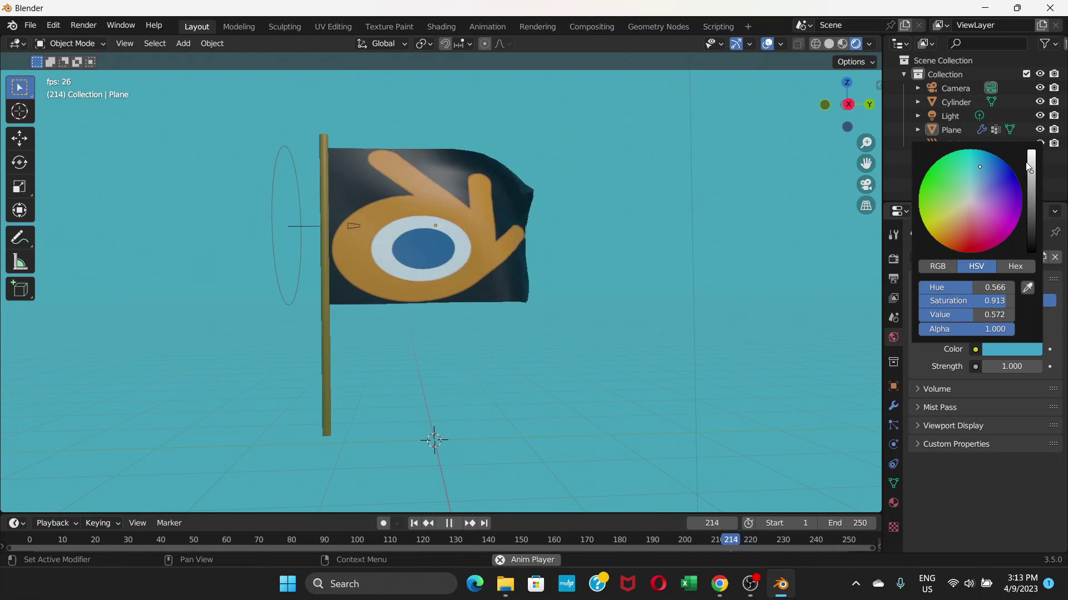
pyautogui.click(1031, 160)
pyautogui.moveTo(967, 165); pyautogui.dragTo(973, 162)
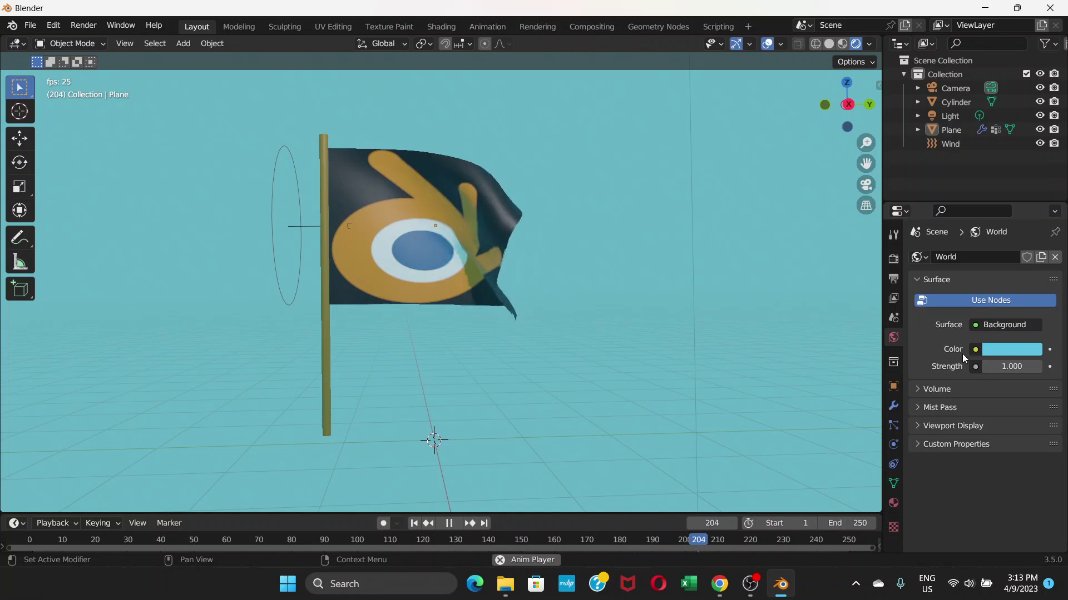
# Desaturate the world colour and darken it to a warm dark grey
pyautogui.click(996, 347)
pyautogui.moveTo(972, 202); pyautogui.dragTo(967, 204)
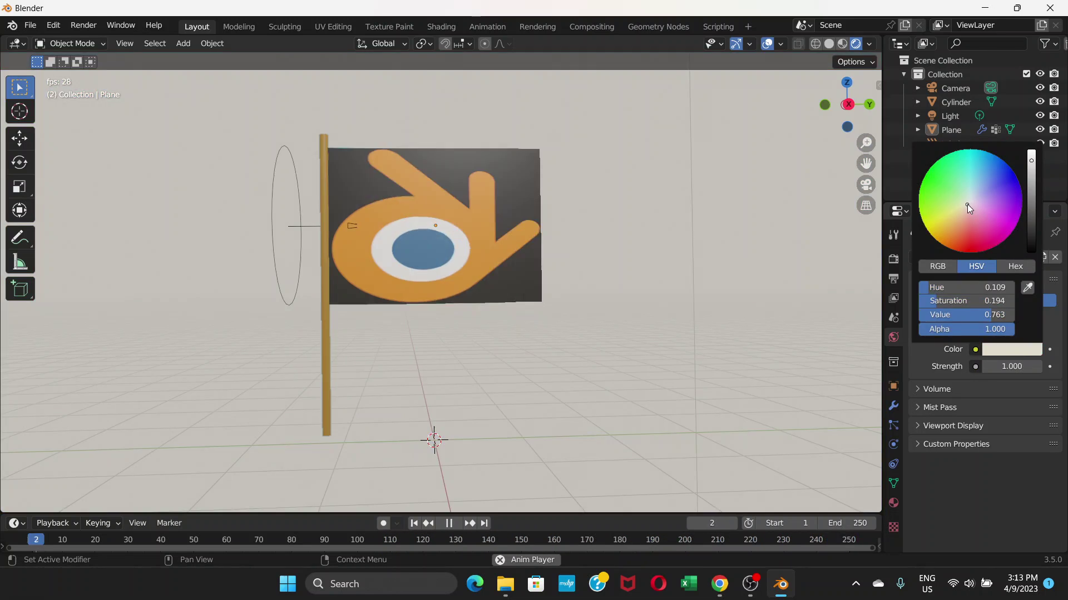
pyautogui.moveTo(1032, 178); pyautogui.dragTo(1032, 225)
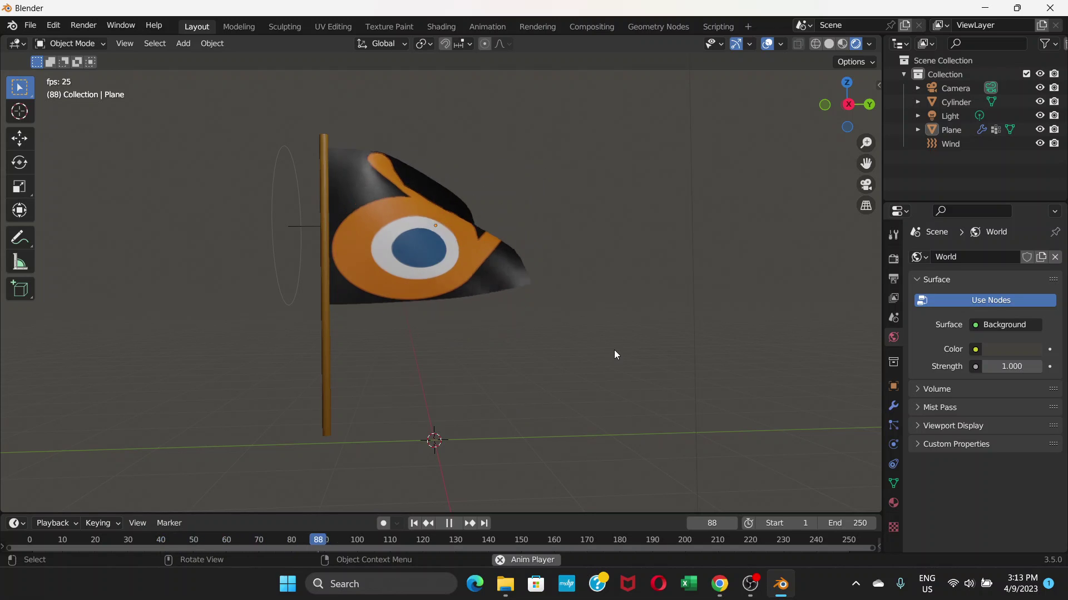
# Stop playback, add a mesh plane, and scale it up beneath the flag
pyautogui.press('space')
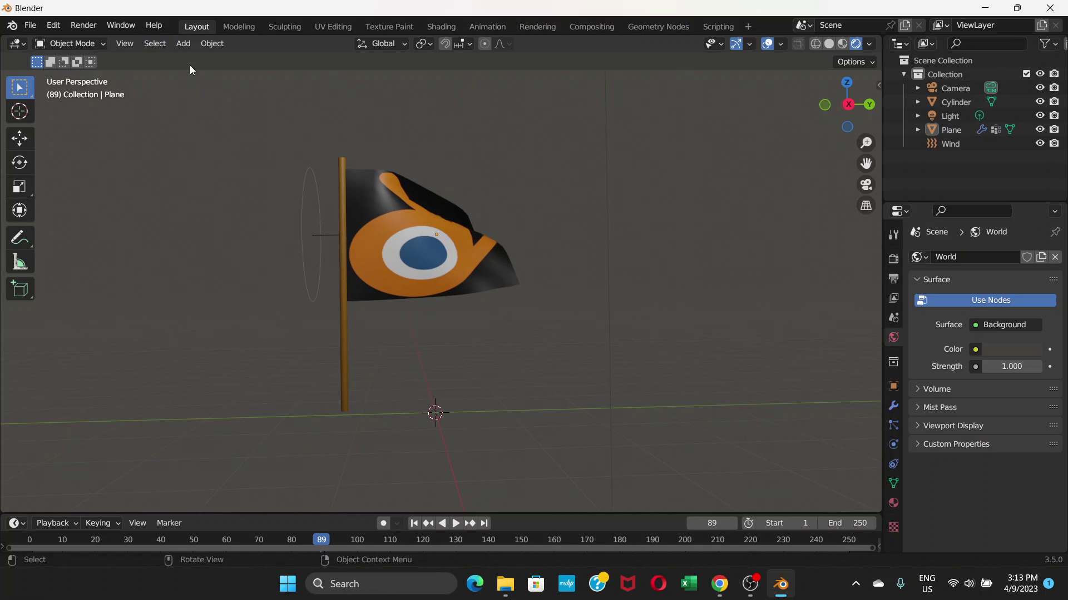
pyautogui.click(183, 43)
pyautogui.moveTo(245, 61)
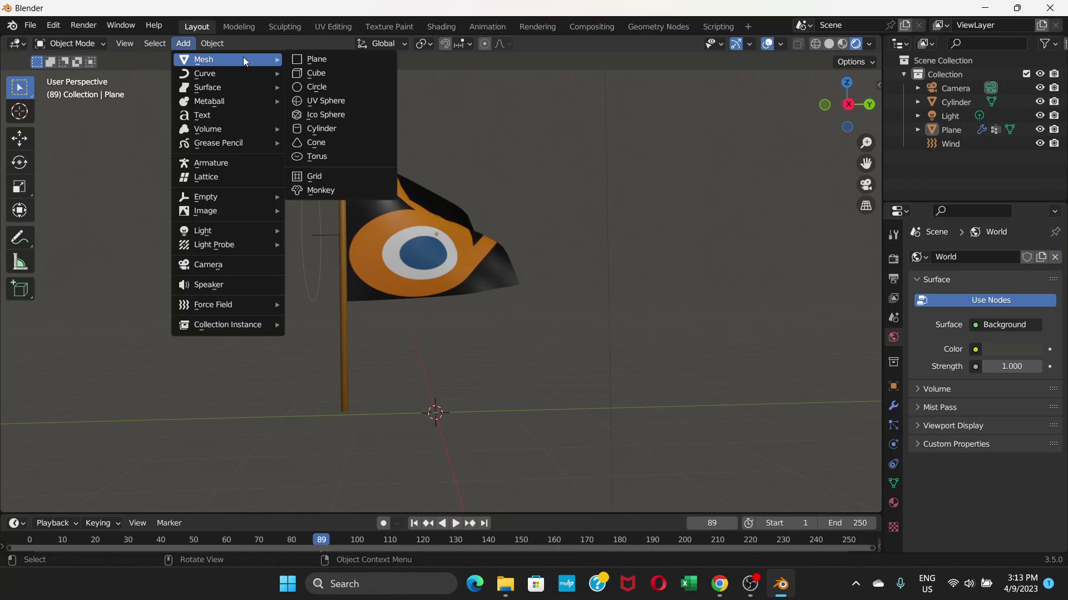
pyautogui.click(311, 59)
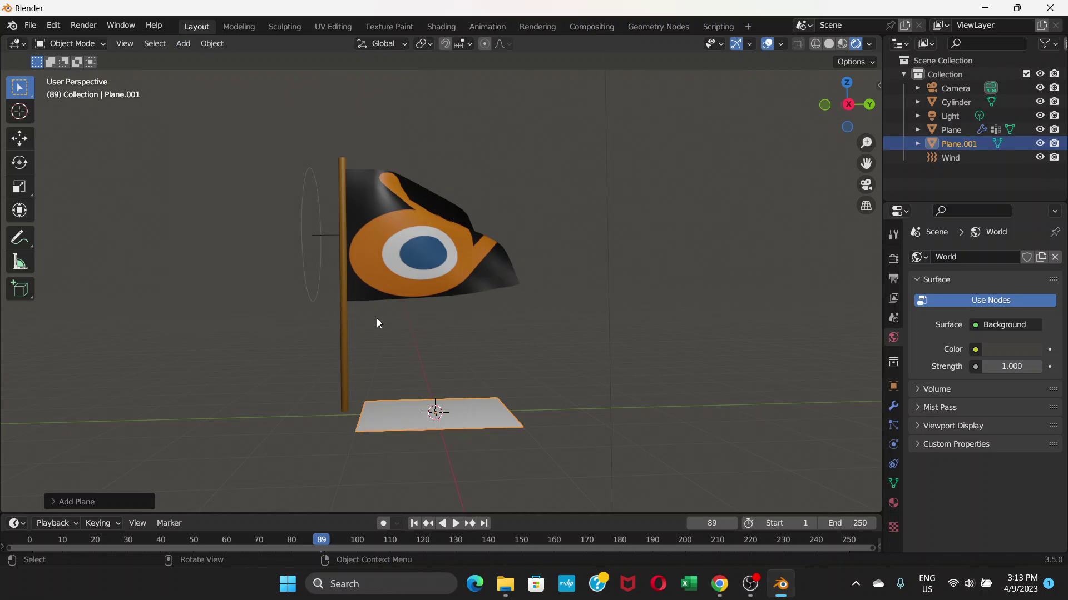
pyautogui.press('s')
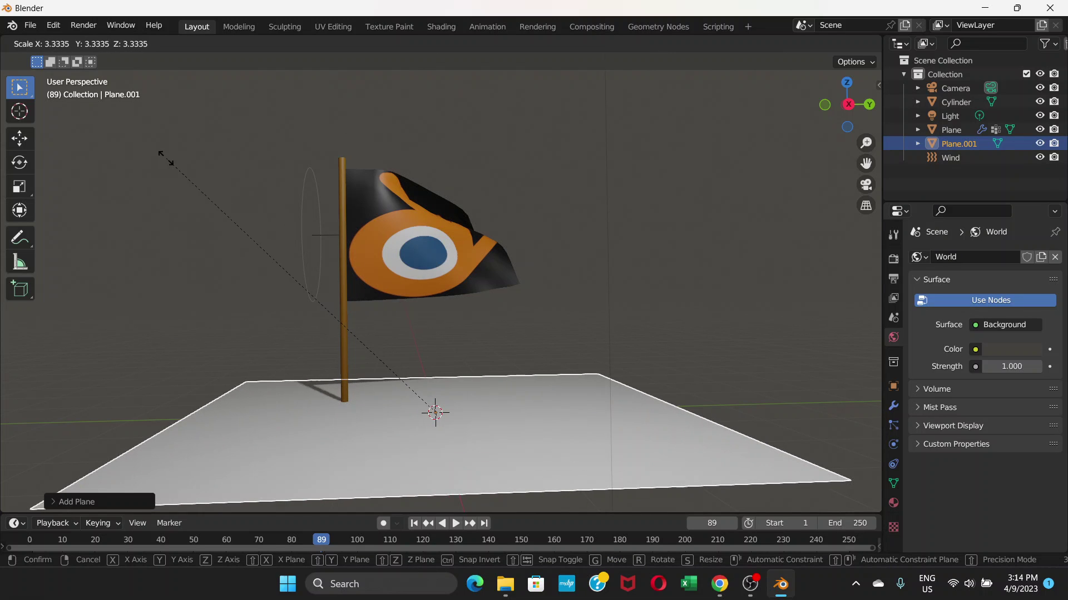
pyautogui.click(138, 126)
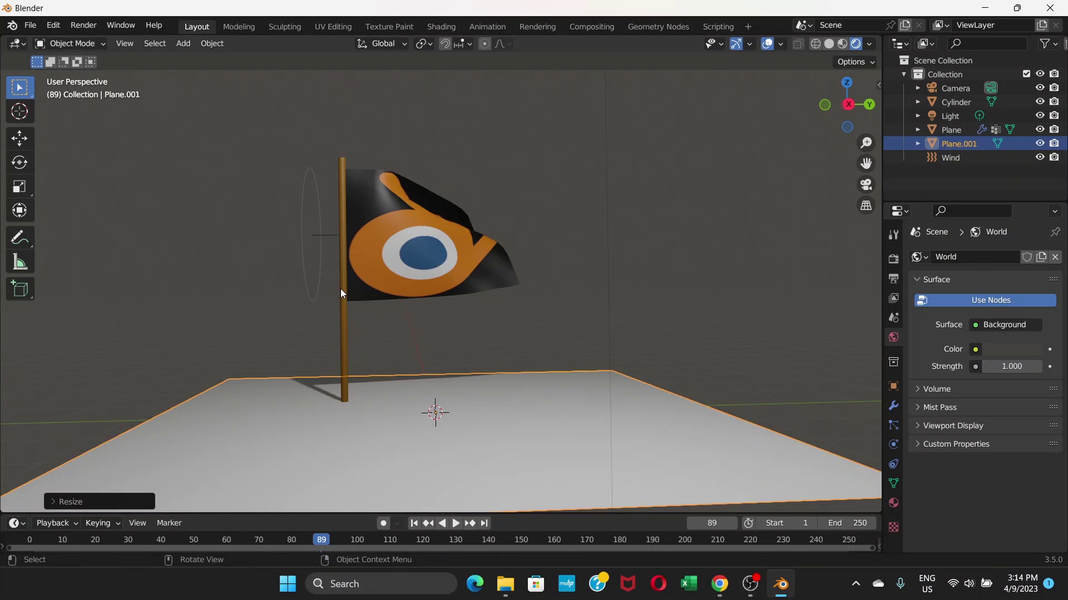
# Enlarge Plane.001 further into a wide floor, about 2.53× its size
pyautogui.scroll(-1, 356, 313)
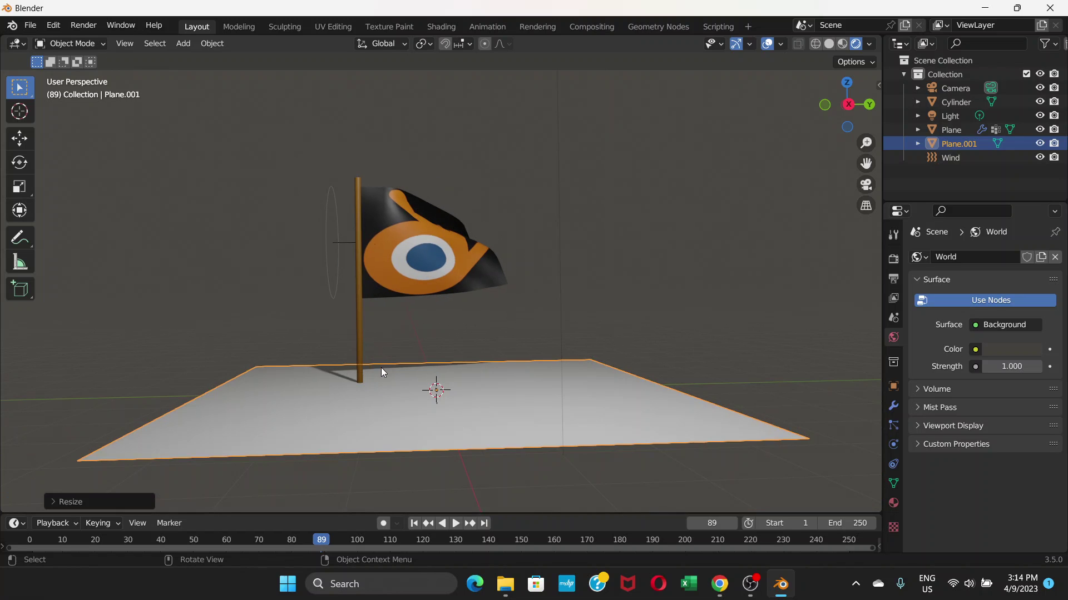
pyautogui.moveTo(381, 369)
pyautogui.mouseDown(button='middle')
pyautogui.moveTo(355, 392)
pyautogui.moveTo(374, 372)
pyautogui.mouseUp(button='middle')
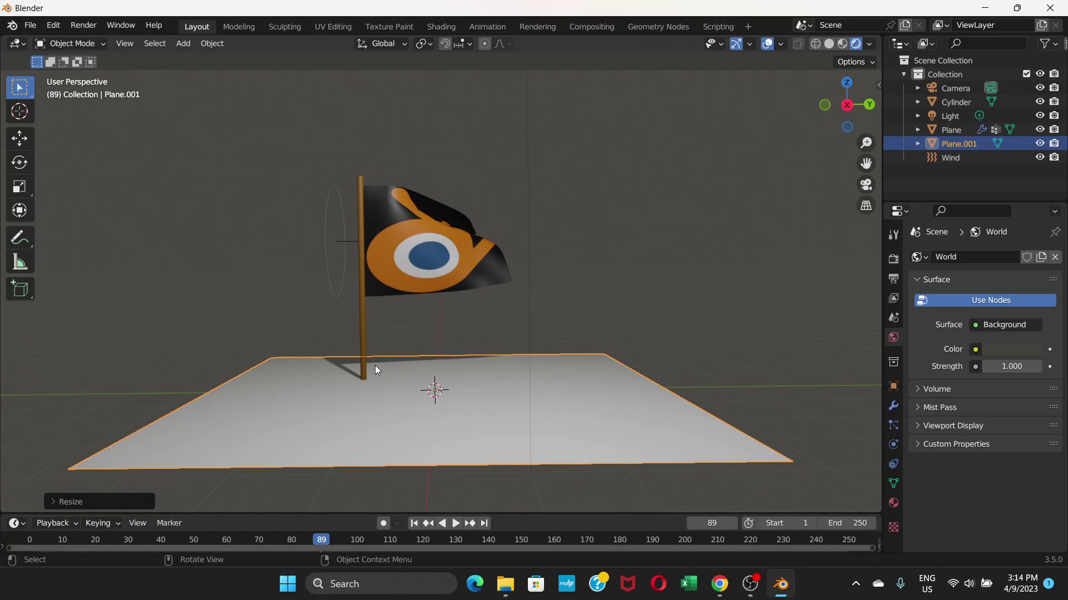
pyautogui.scroll(-4, 376, 369)
pyautogui.scroll(-3, 375, 355)
pyautogui.scroll(6, 376, 353)
pyautogui.press('s')
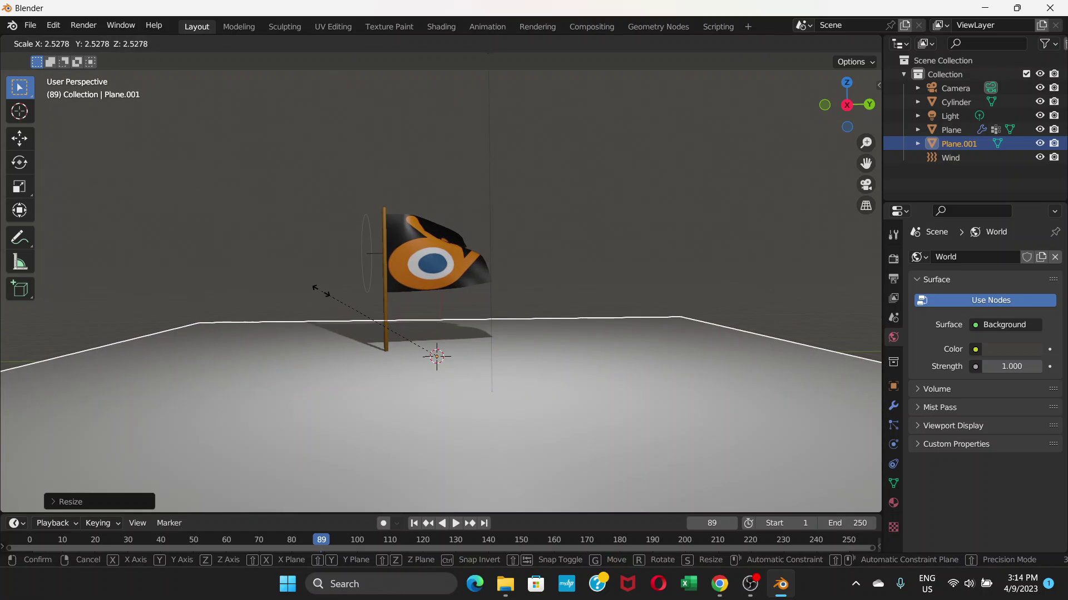
pyautogui.click(384, 346)
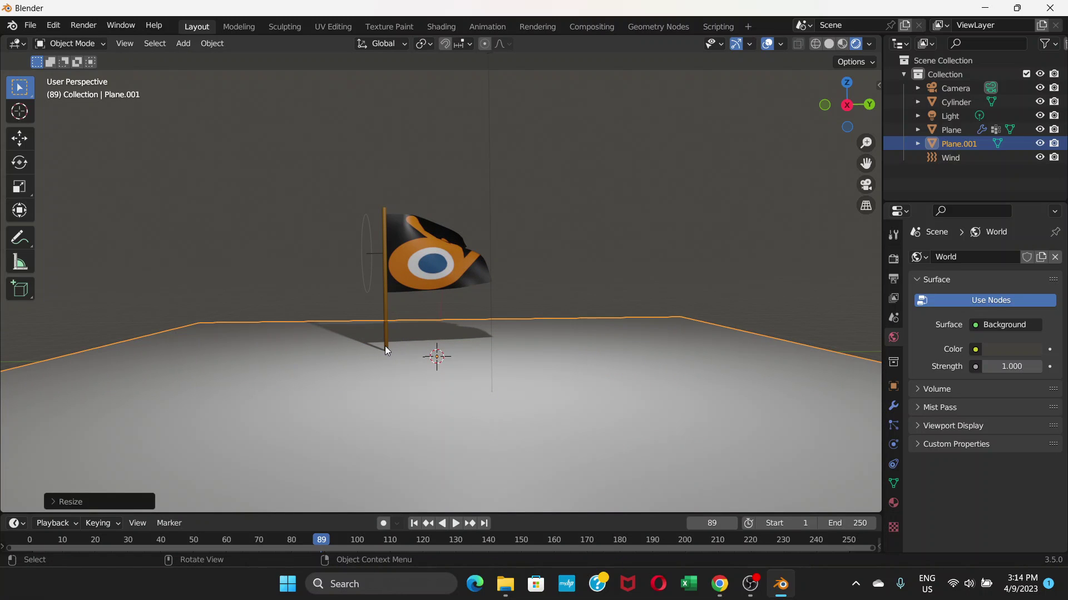
pyautogui.click(342, 349)
pyautogui.scroll(-3, 292, 235)
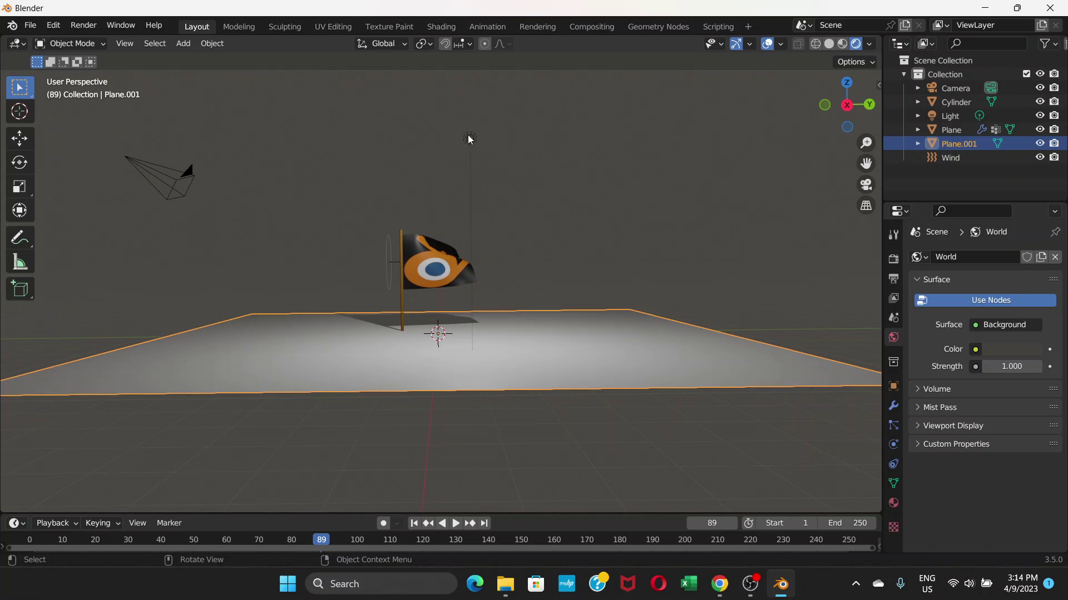
# Move the light up and left, raise its power to 2000 W, and play the animation
pyautogui.click(470, 139)
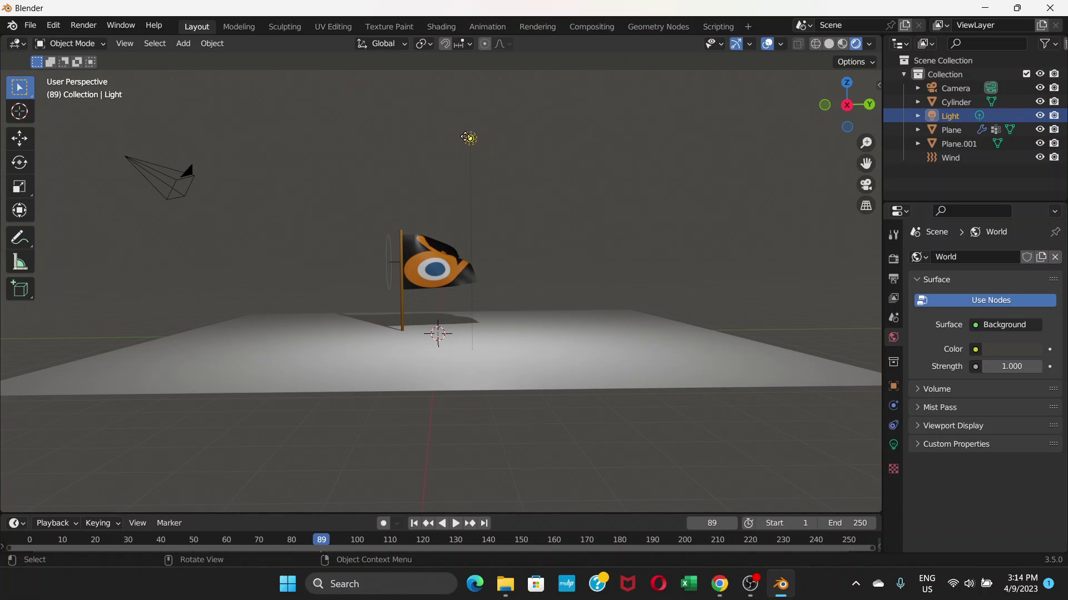
pyautogui.moveTo(470, 138); pyautogui.dragTo(323, 112)
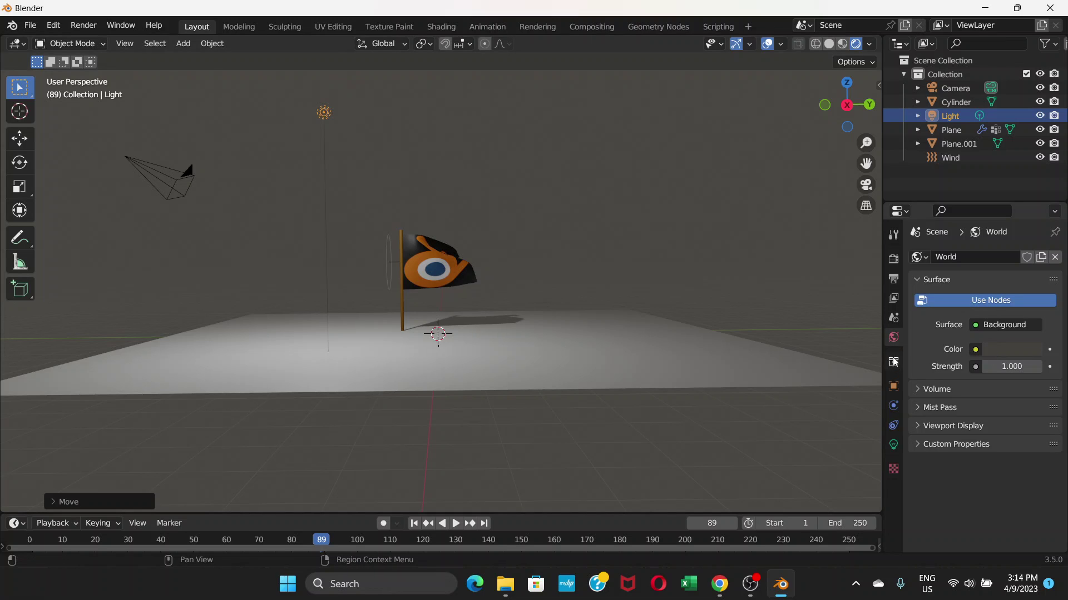
pyautogui.click(894, 445)
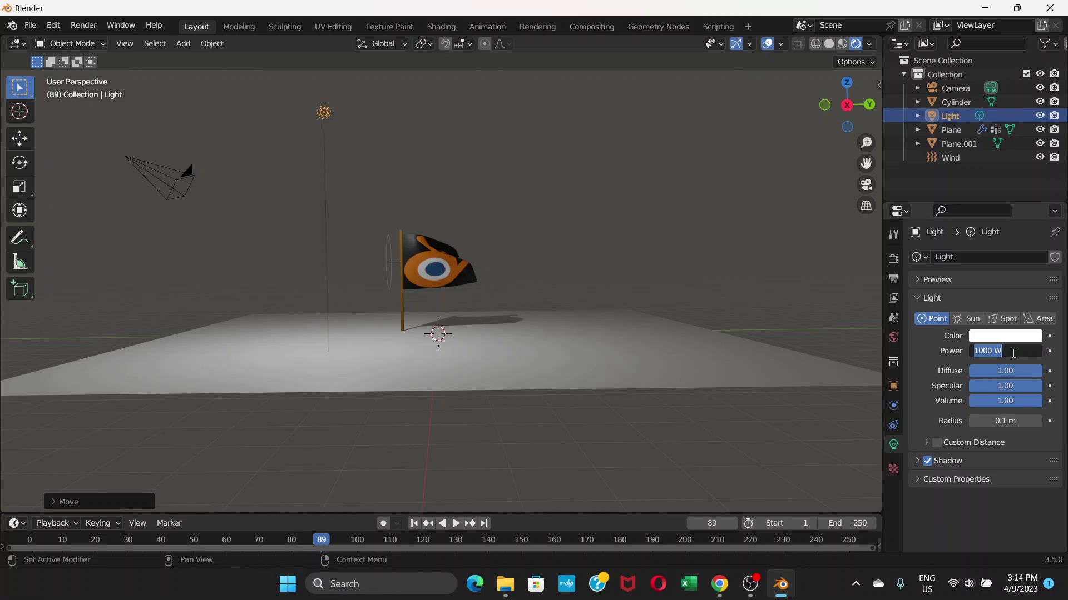
pyautogui.press('Return')
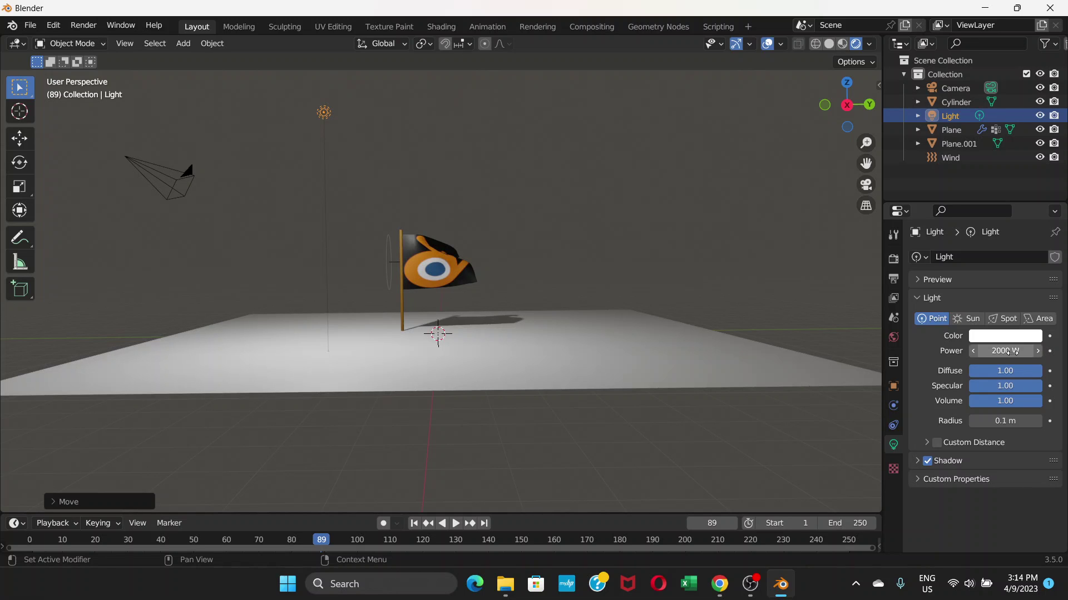
pyautogui.moveTo(483, 308)
pyautogui.mouseDown(button='middle')
pyautogui.moveTo(479, 292)
pyautogui.moveTo(477, 318)
pyautogui.moveTo(480, 289)
pyautogui.mouseUp(button='middle')
pyautogui.press('space')
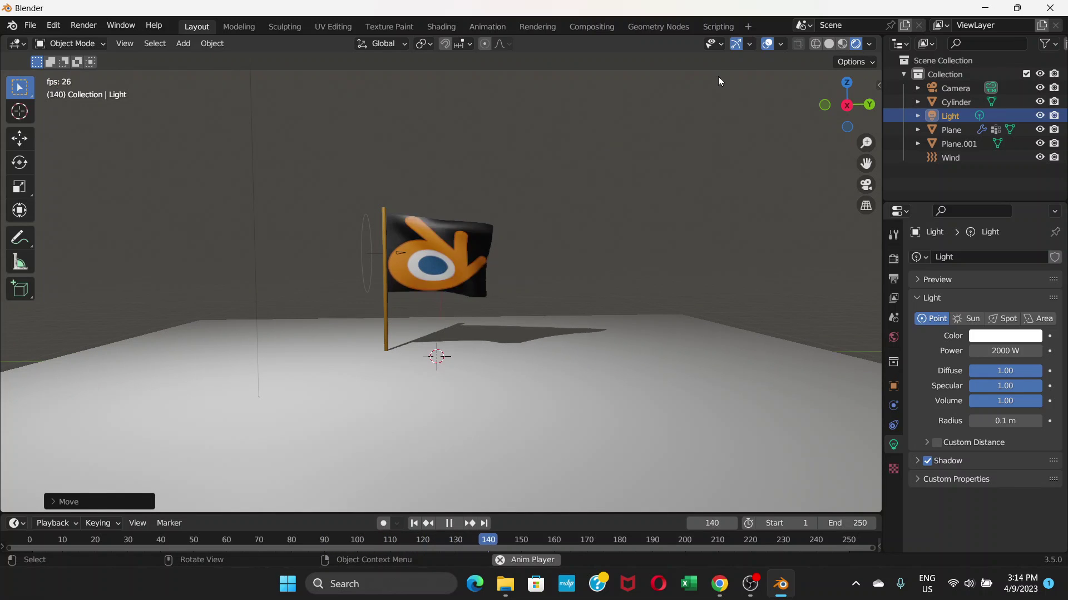
# Hide viewport overlays and watch the flag wave close up, stopping at frame 73
pyautogui.press('space')
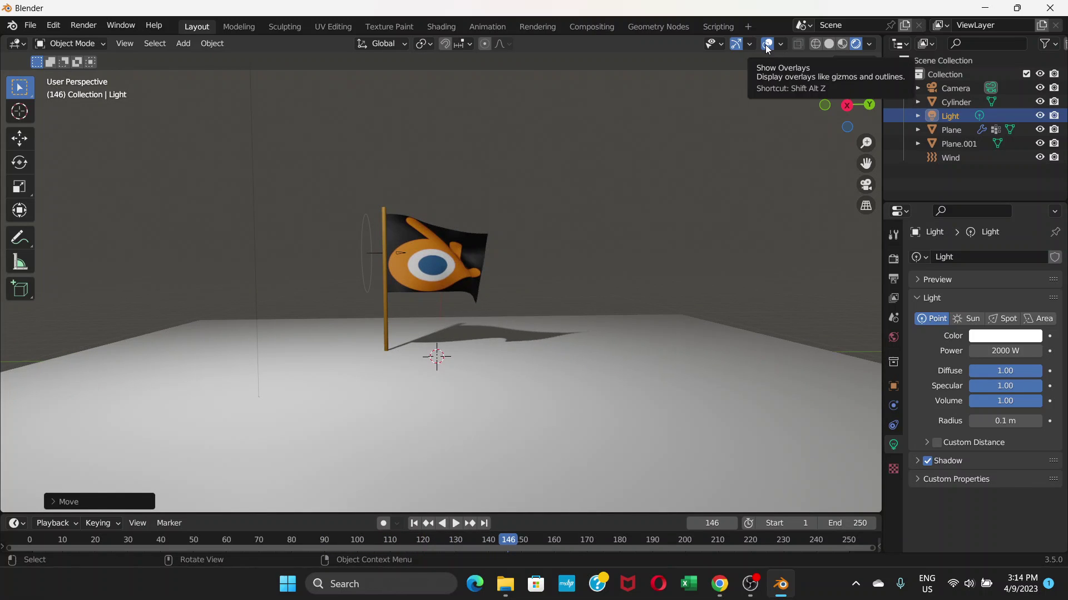
pyautogui.click(768, 45)
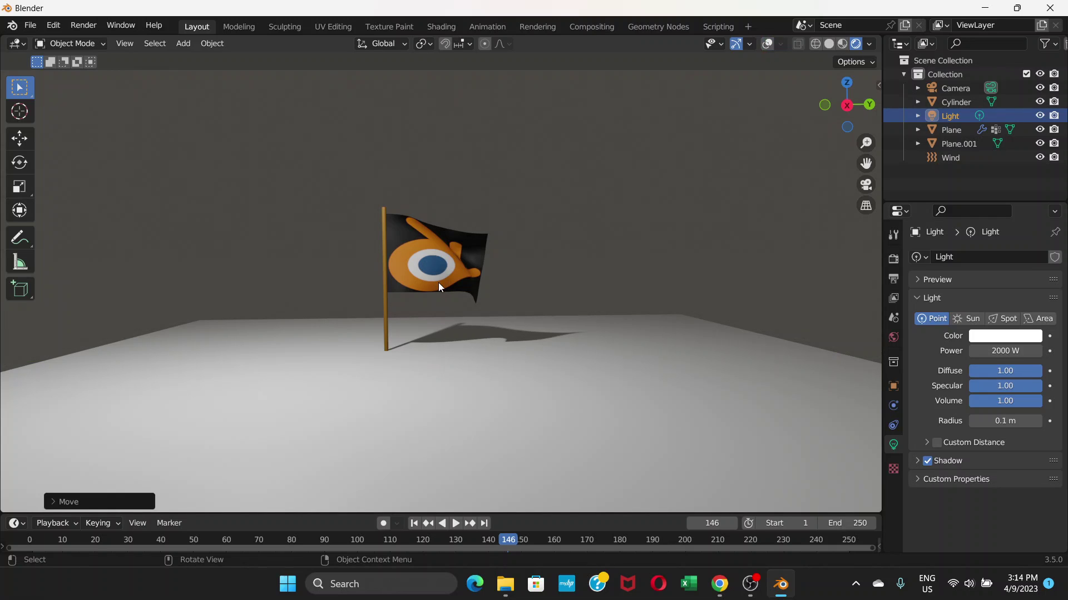
pyautogui.press('space')
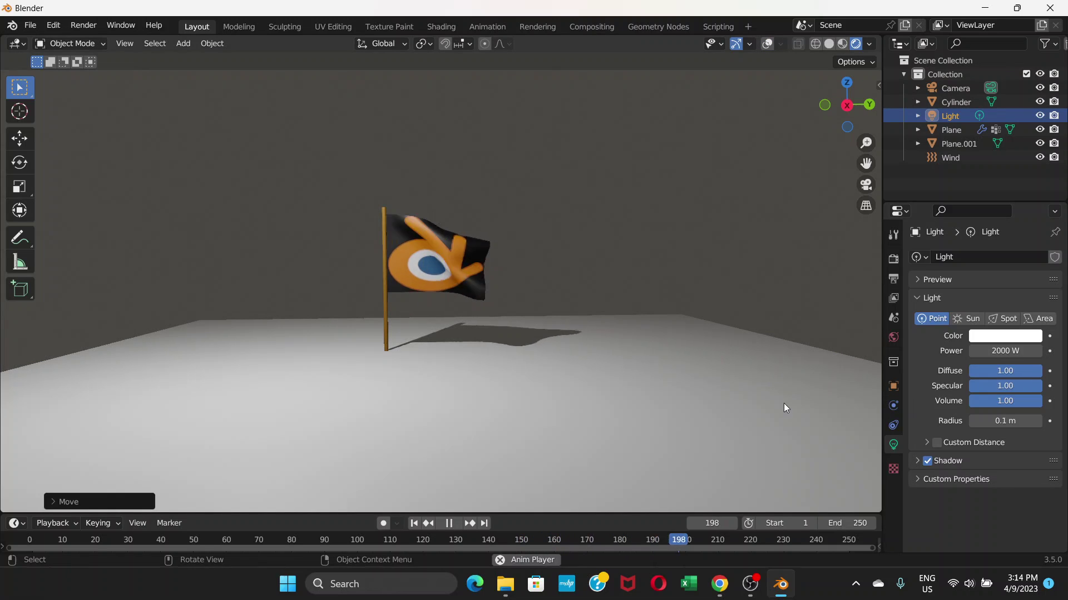
pyautogui.scroll(4, 342, 271)
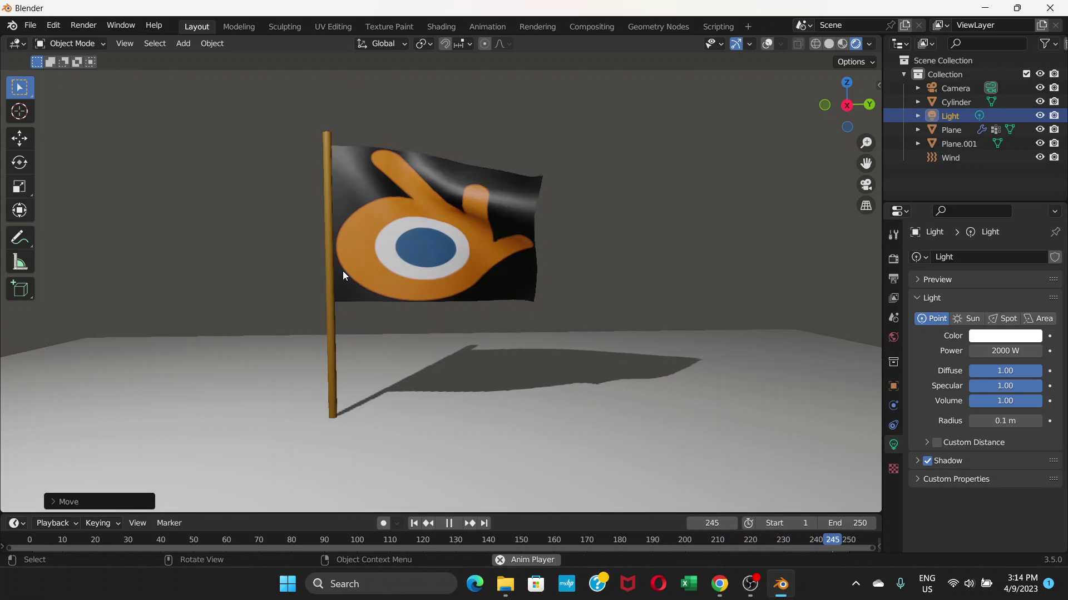
pyautogui.keyDown('shift'); pyautogui.moveTo(345, 272); pyautogui.dragTo(450, 277, button='middle'); pyautogui.keyUp('shift')
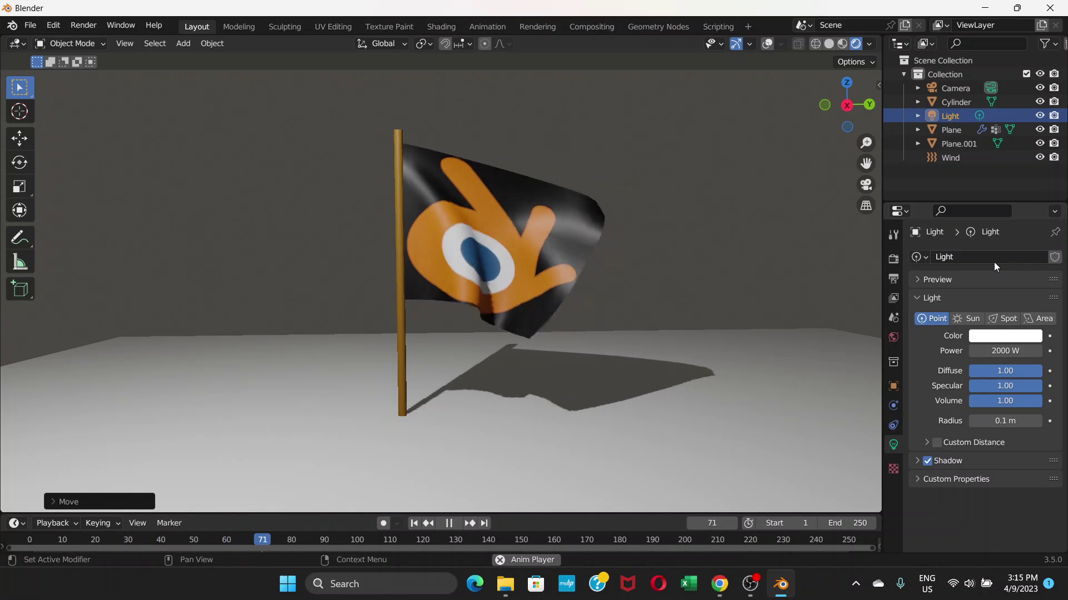
pyautogui.press('space')
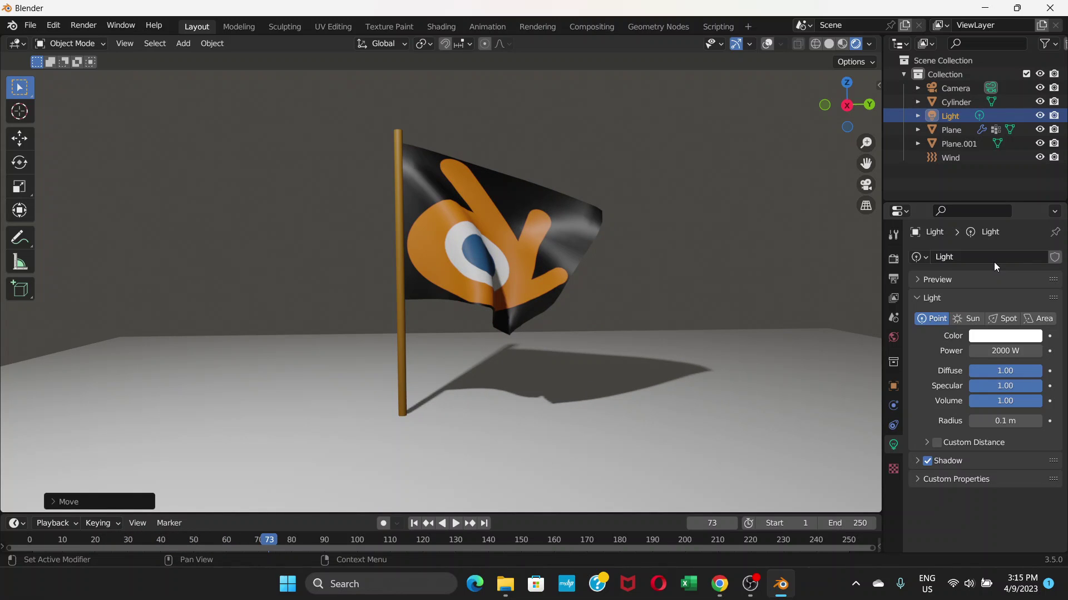